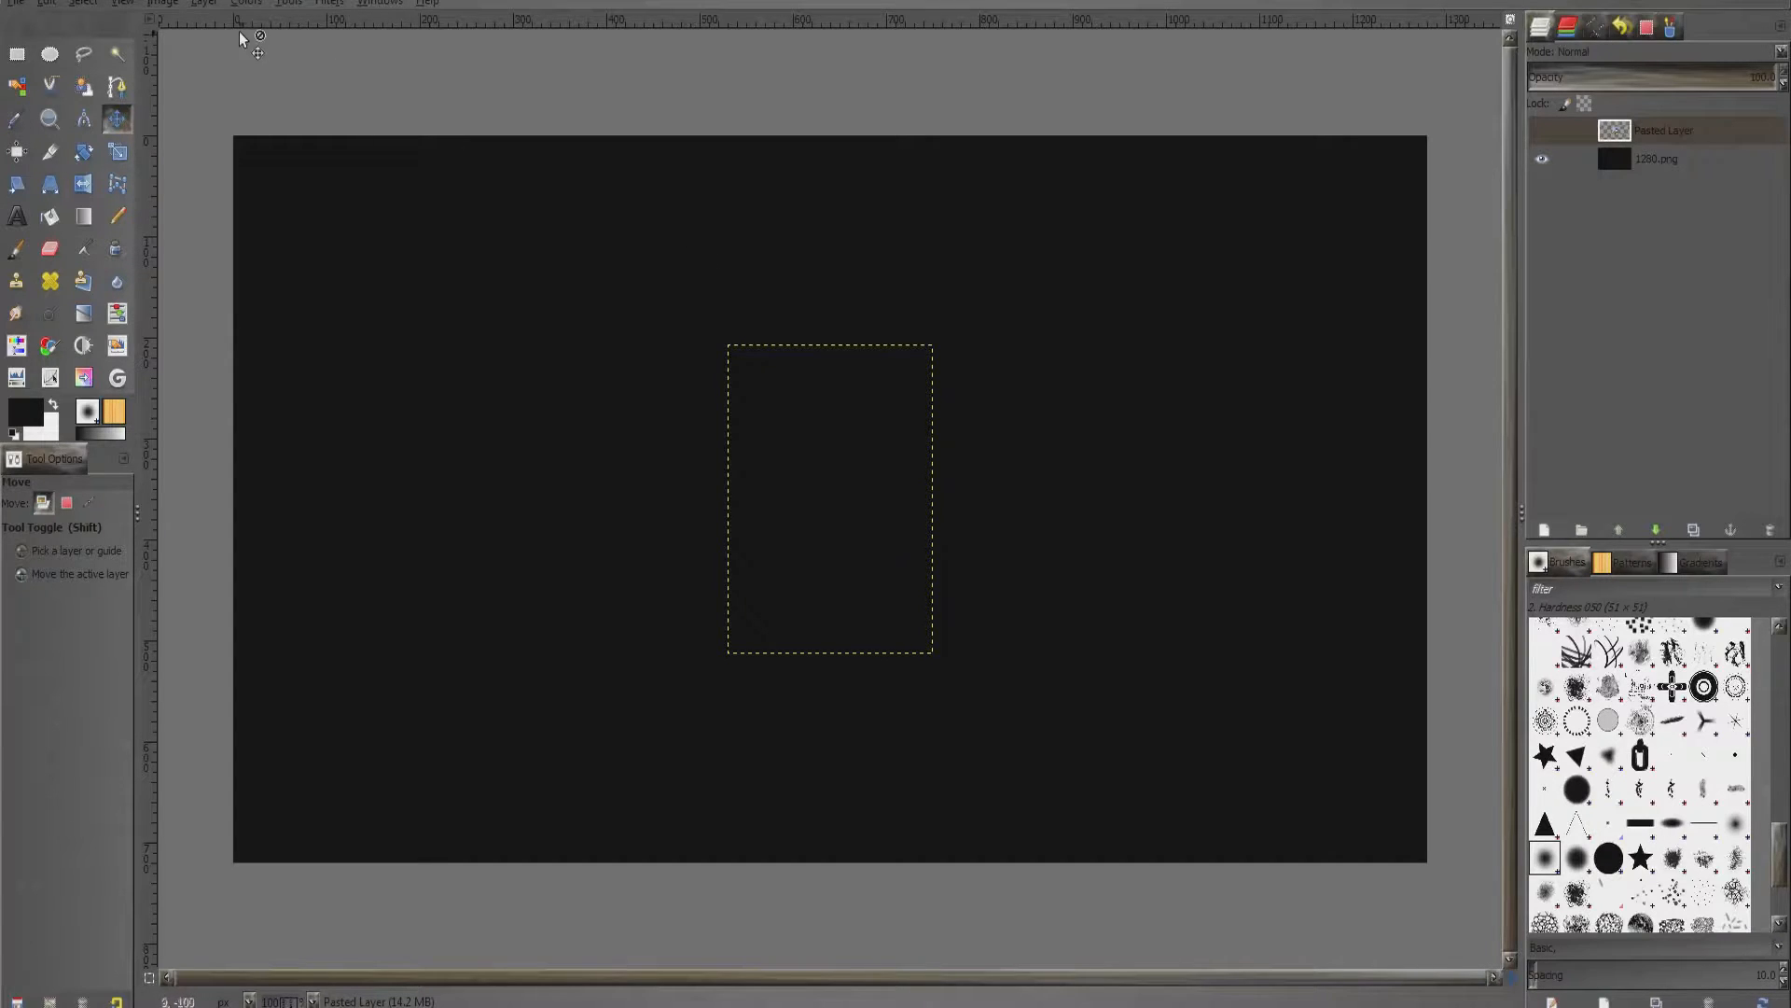
left_click(204, 3)
mouse_move(299, 223)
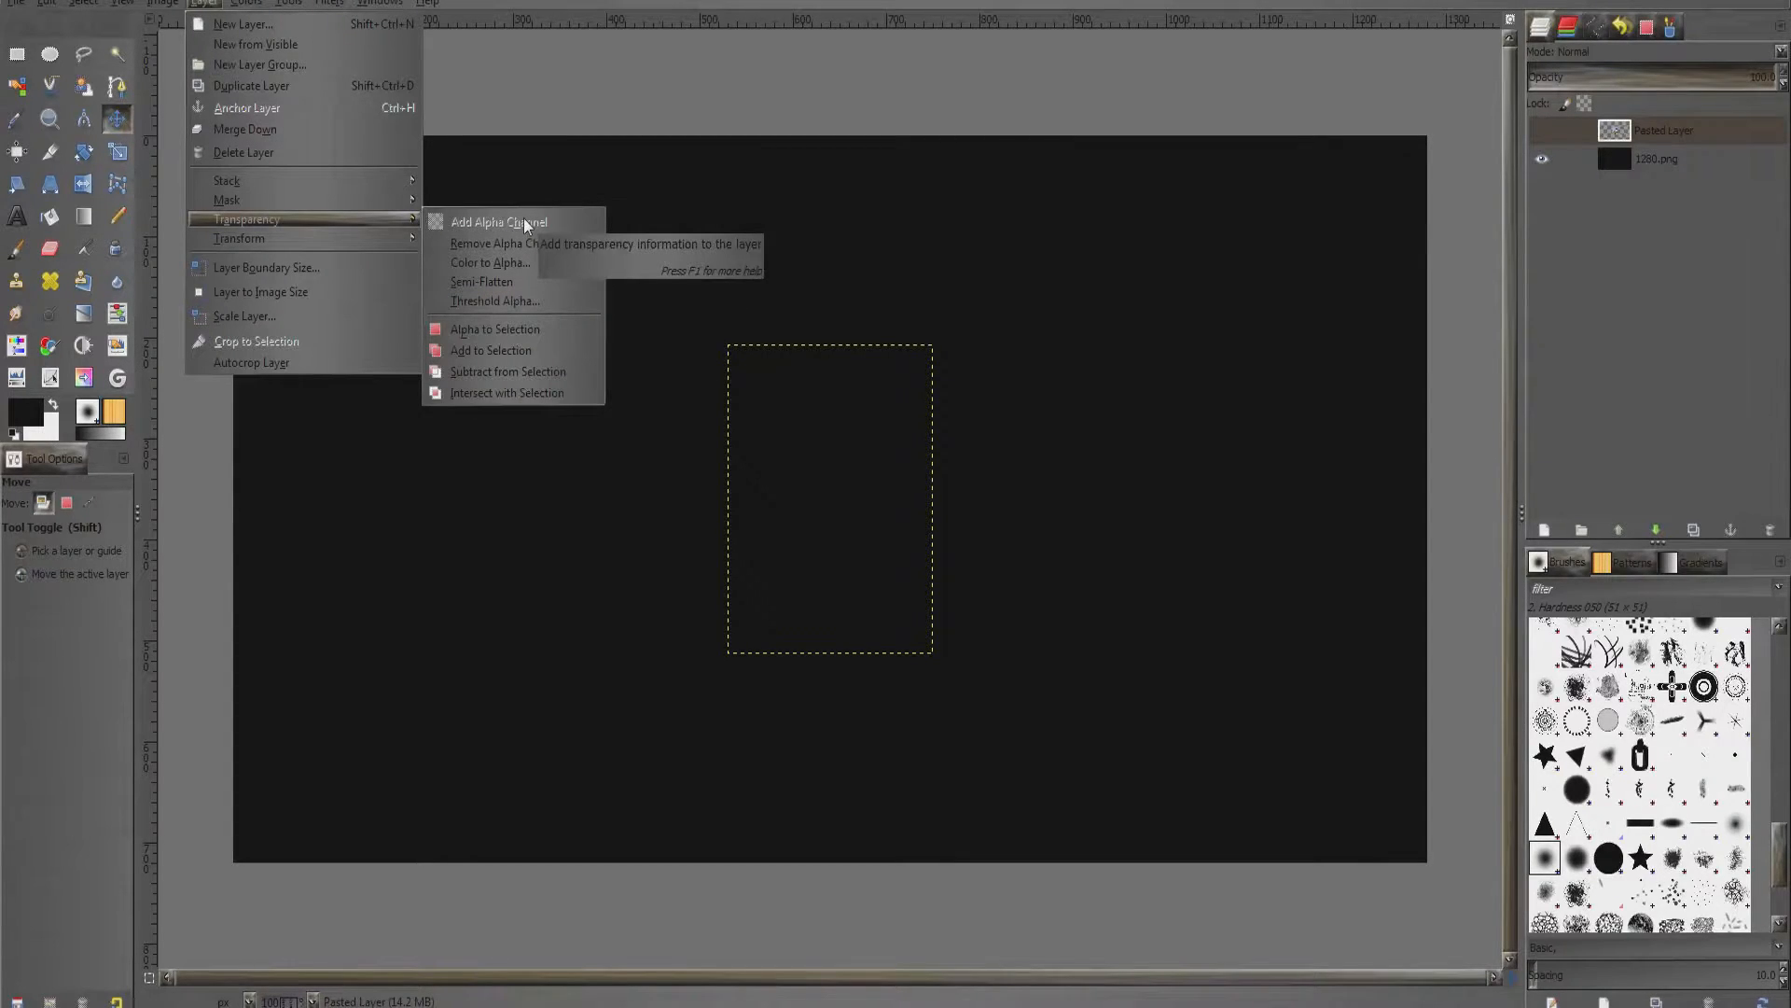
left_click(618, 84)
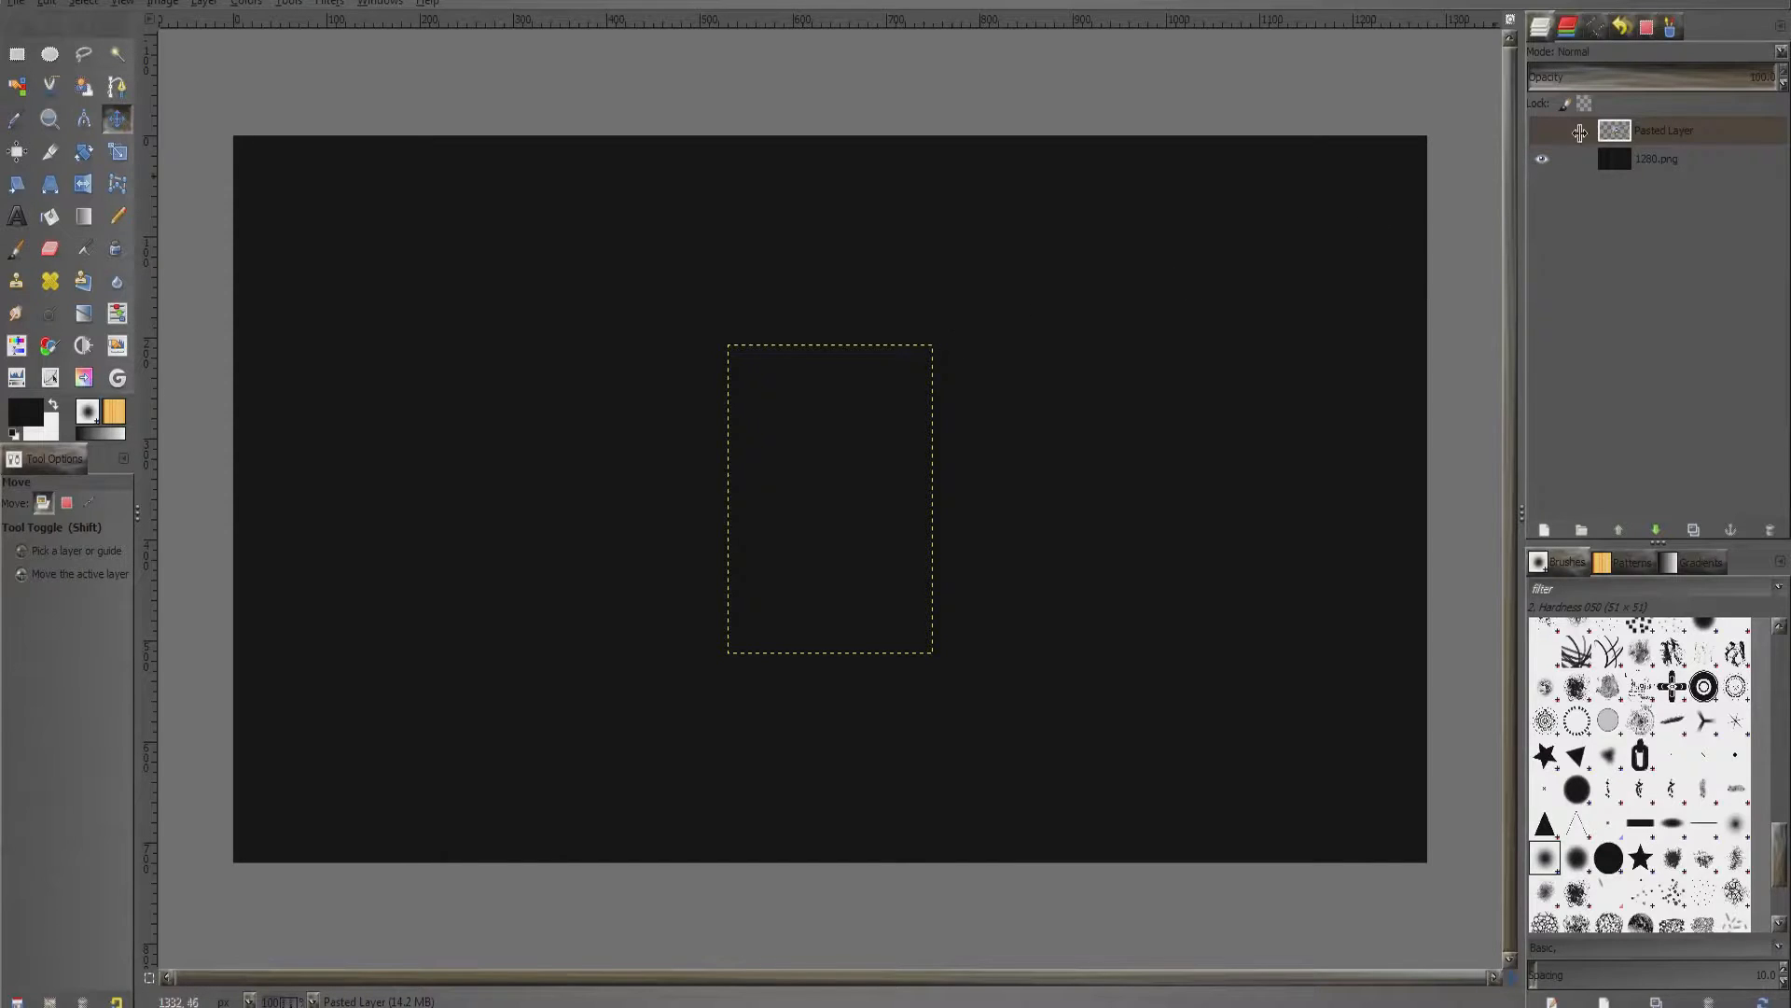
Show the Minecraft cover layer and paste the copied car photo as a new layer above it
left_click(1541, 131)
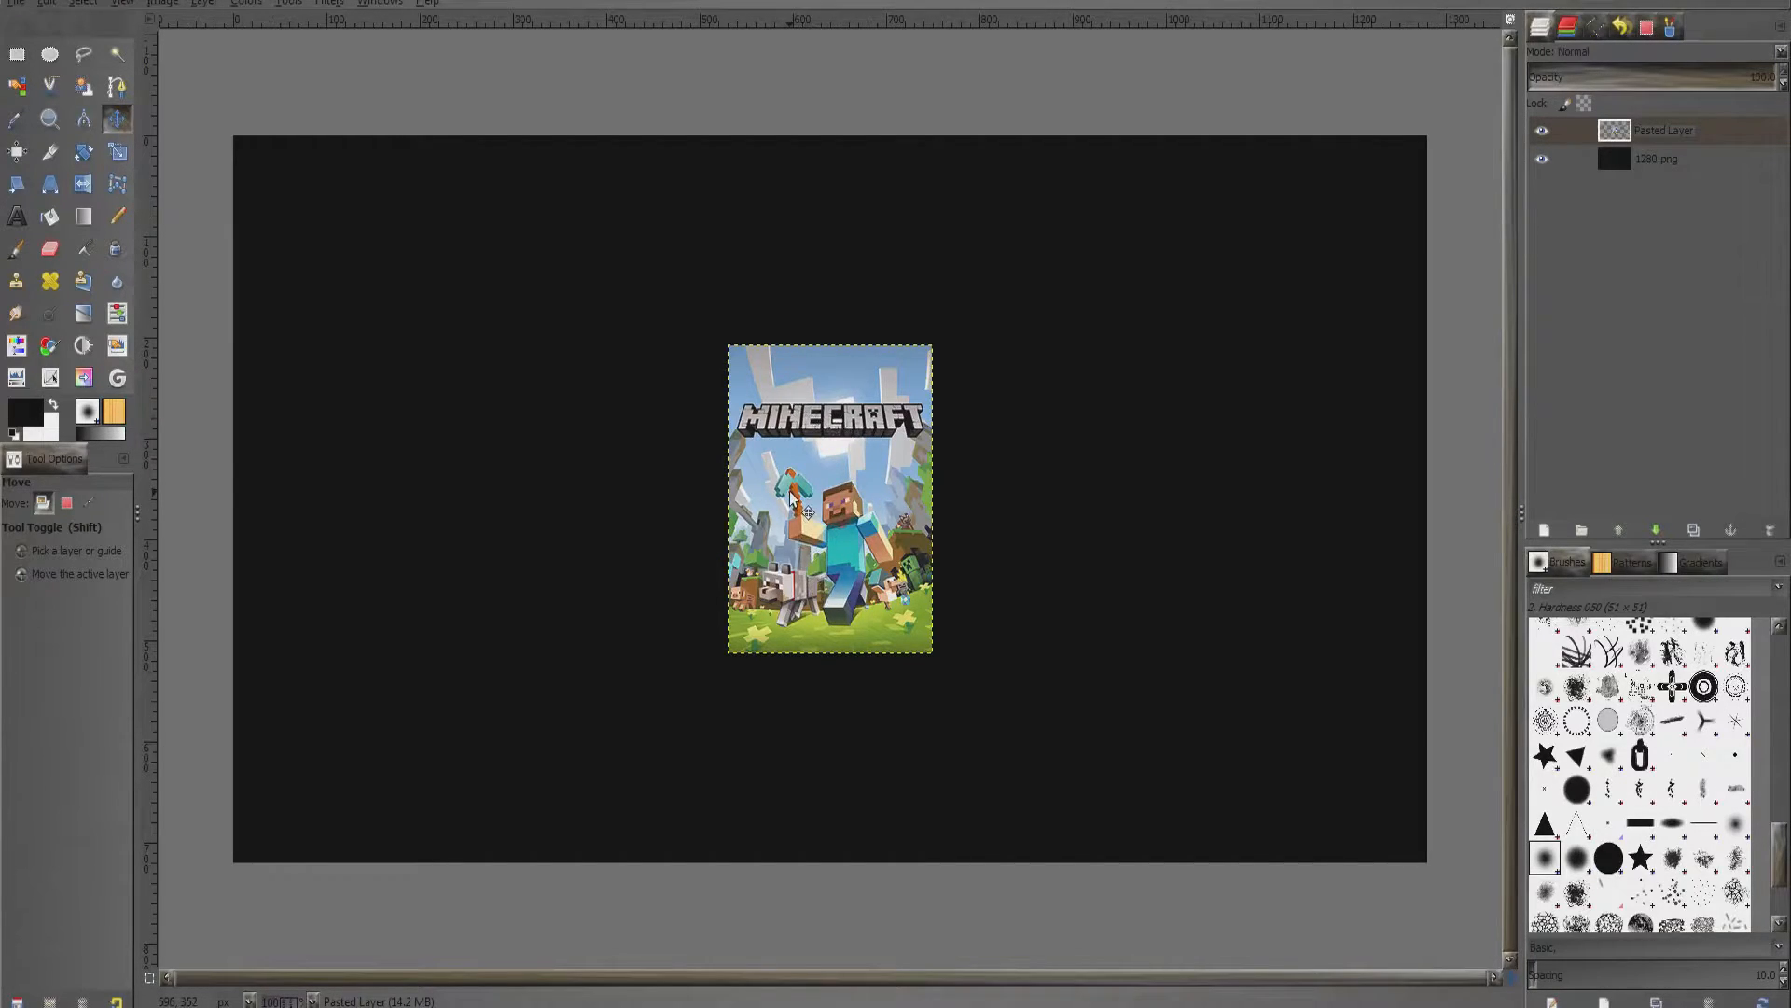
key("ctrl+v")
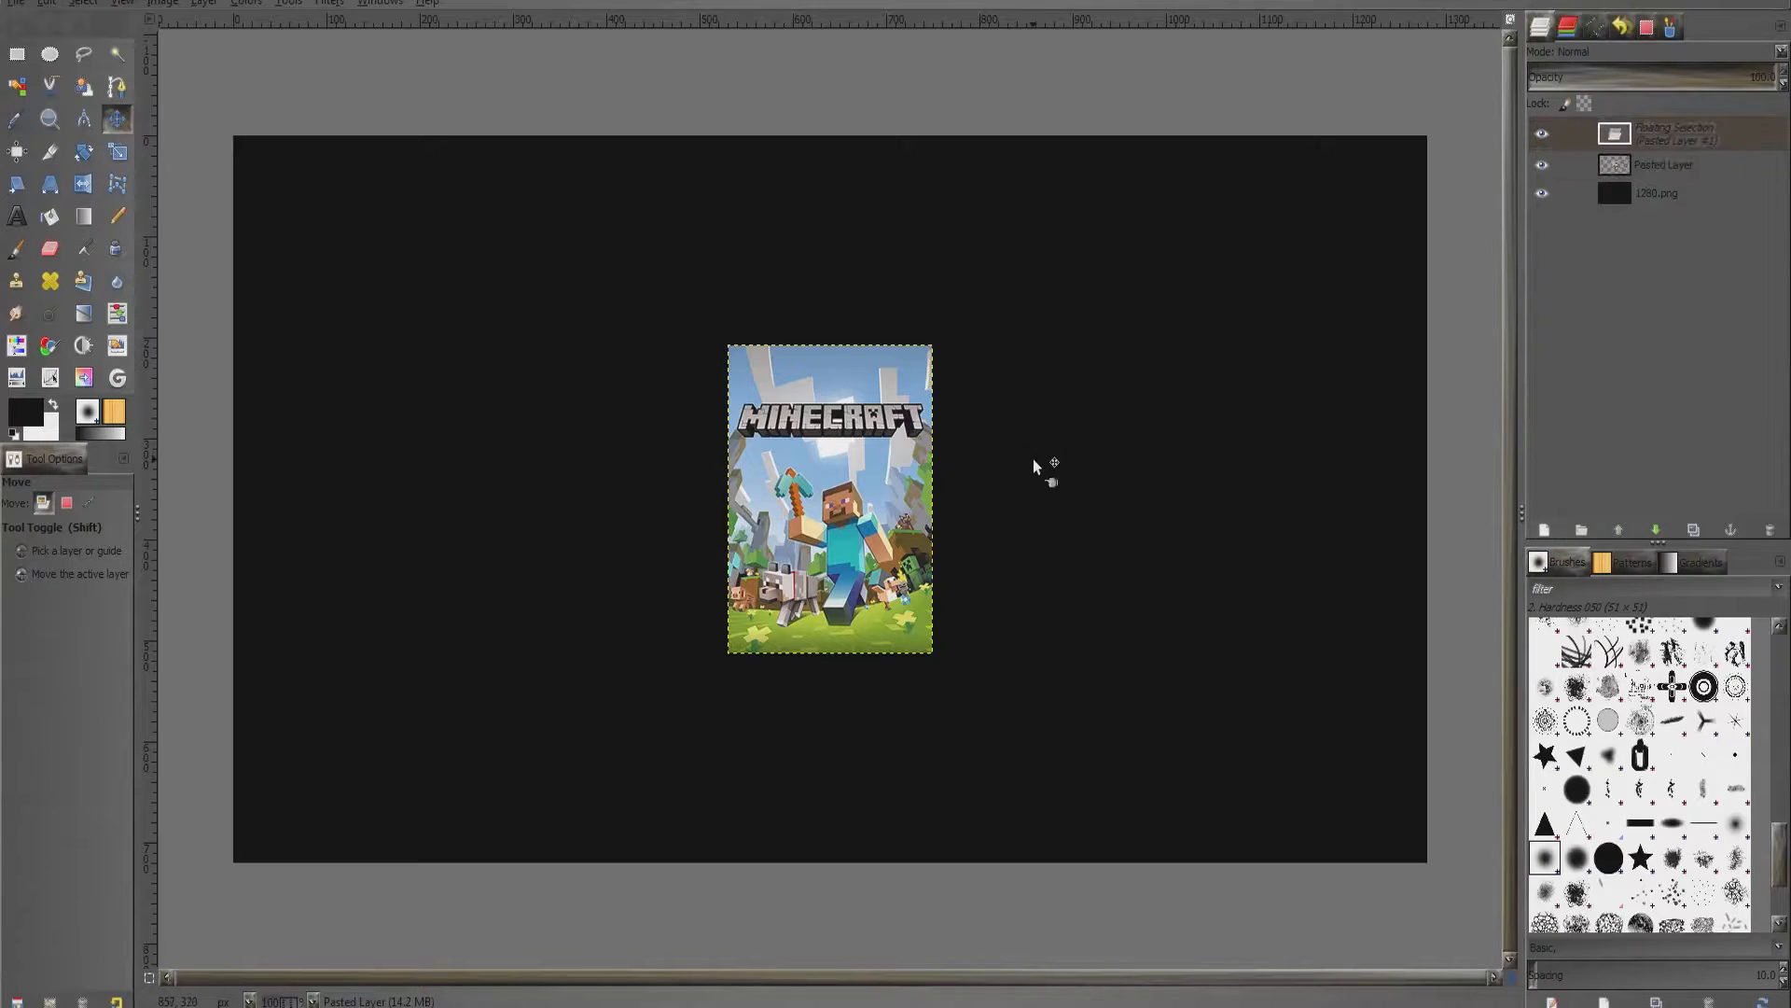
right_click(1615, 140)
left_click(1655, 178)
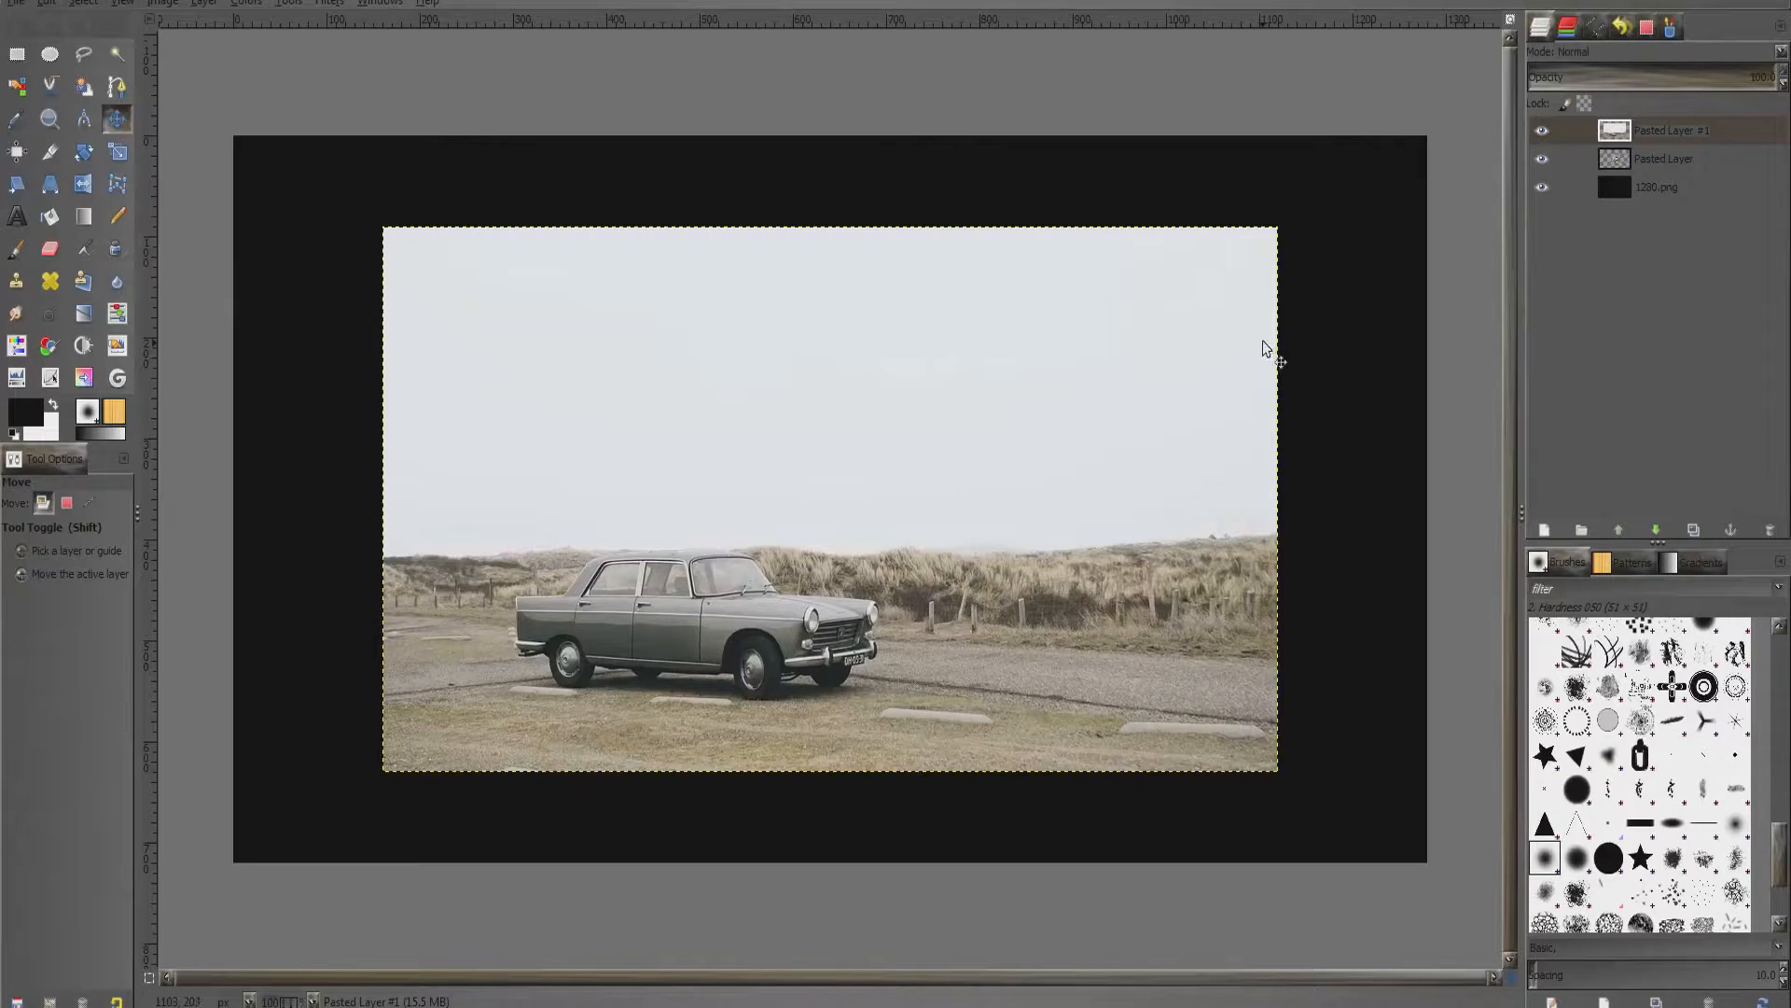
Hide the car photo layer and scale the Minecraft cover layer up until it nearly fills the canvas height
left_click(1542, 132)
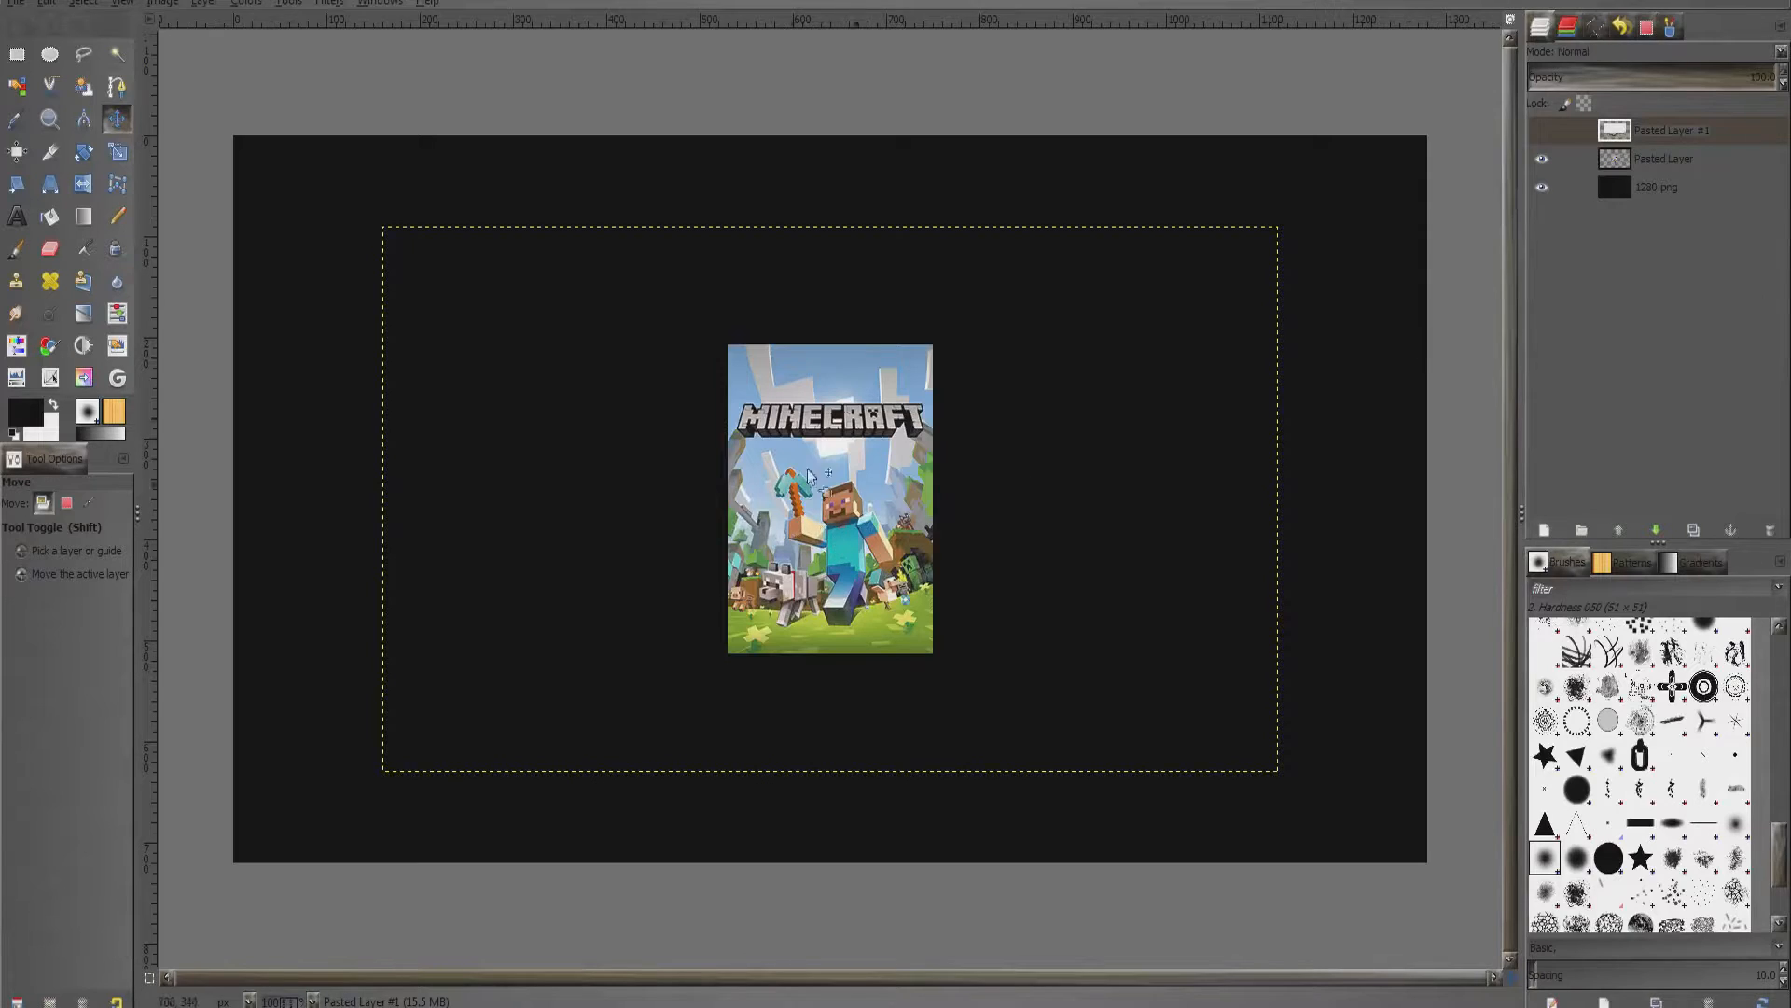
left_click(1675, 166)
left_click(216, 5)
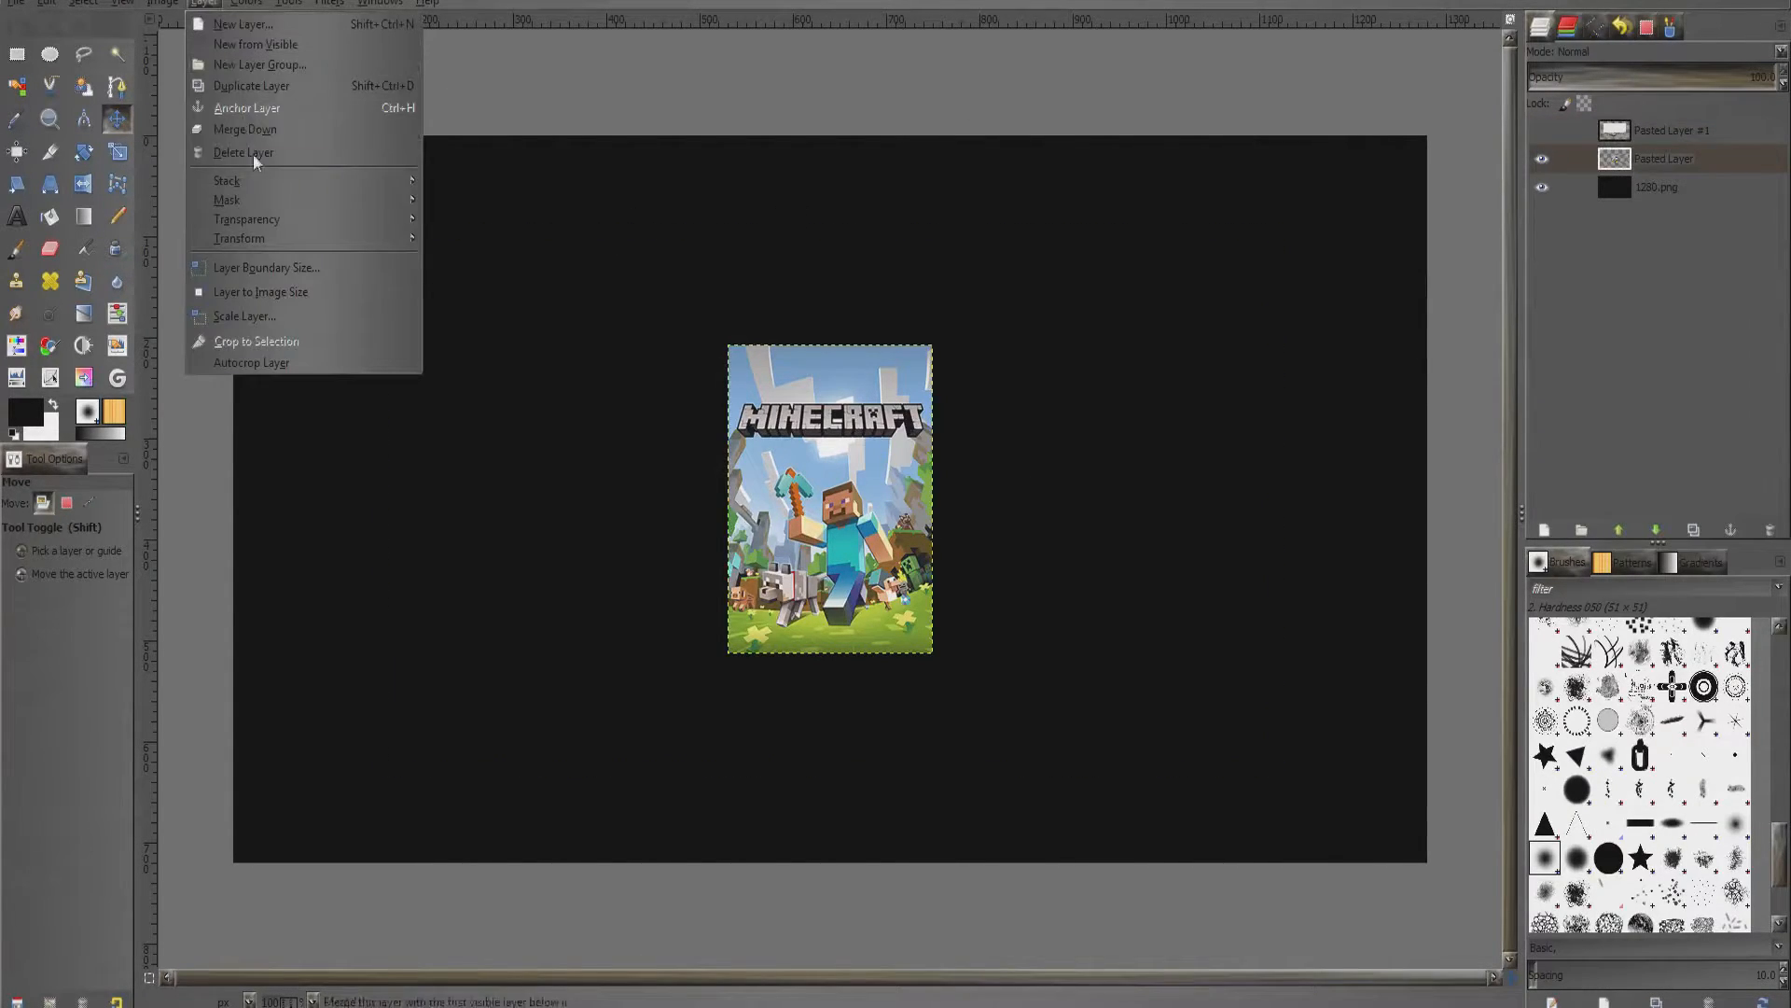
left_click(275, 315)
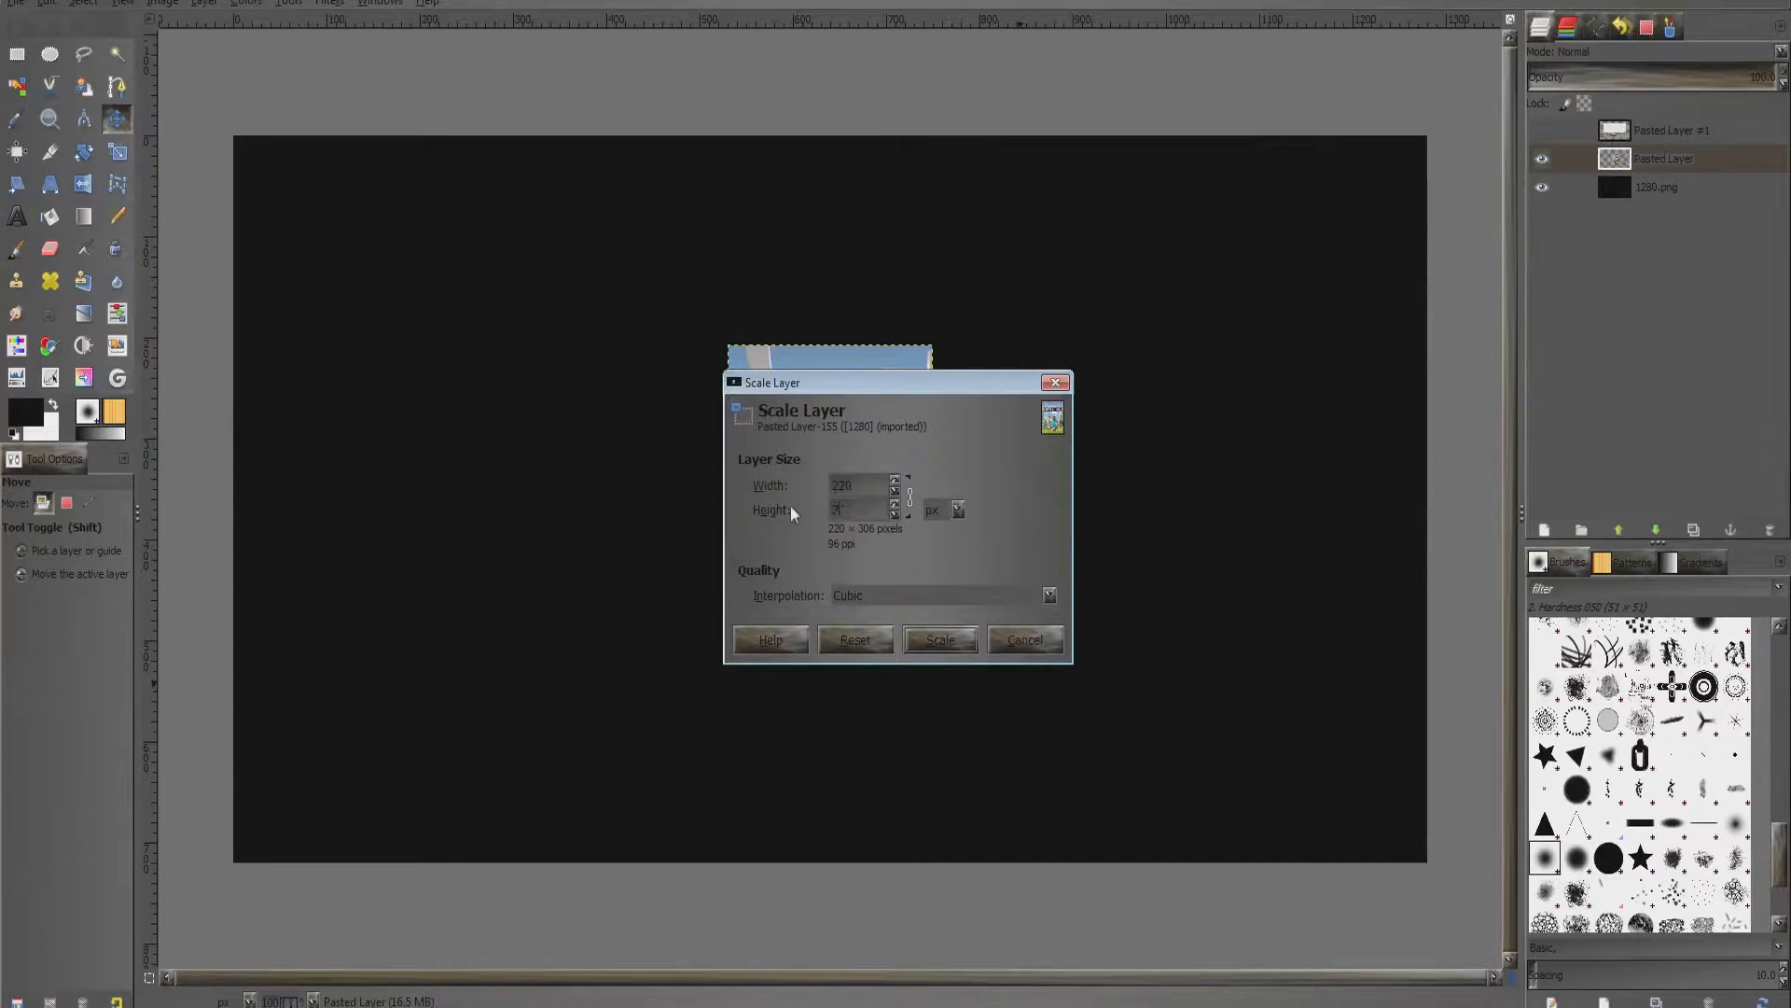
left_click(959, 640)
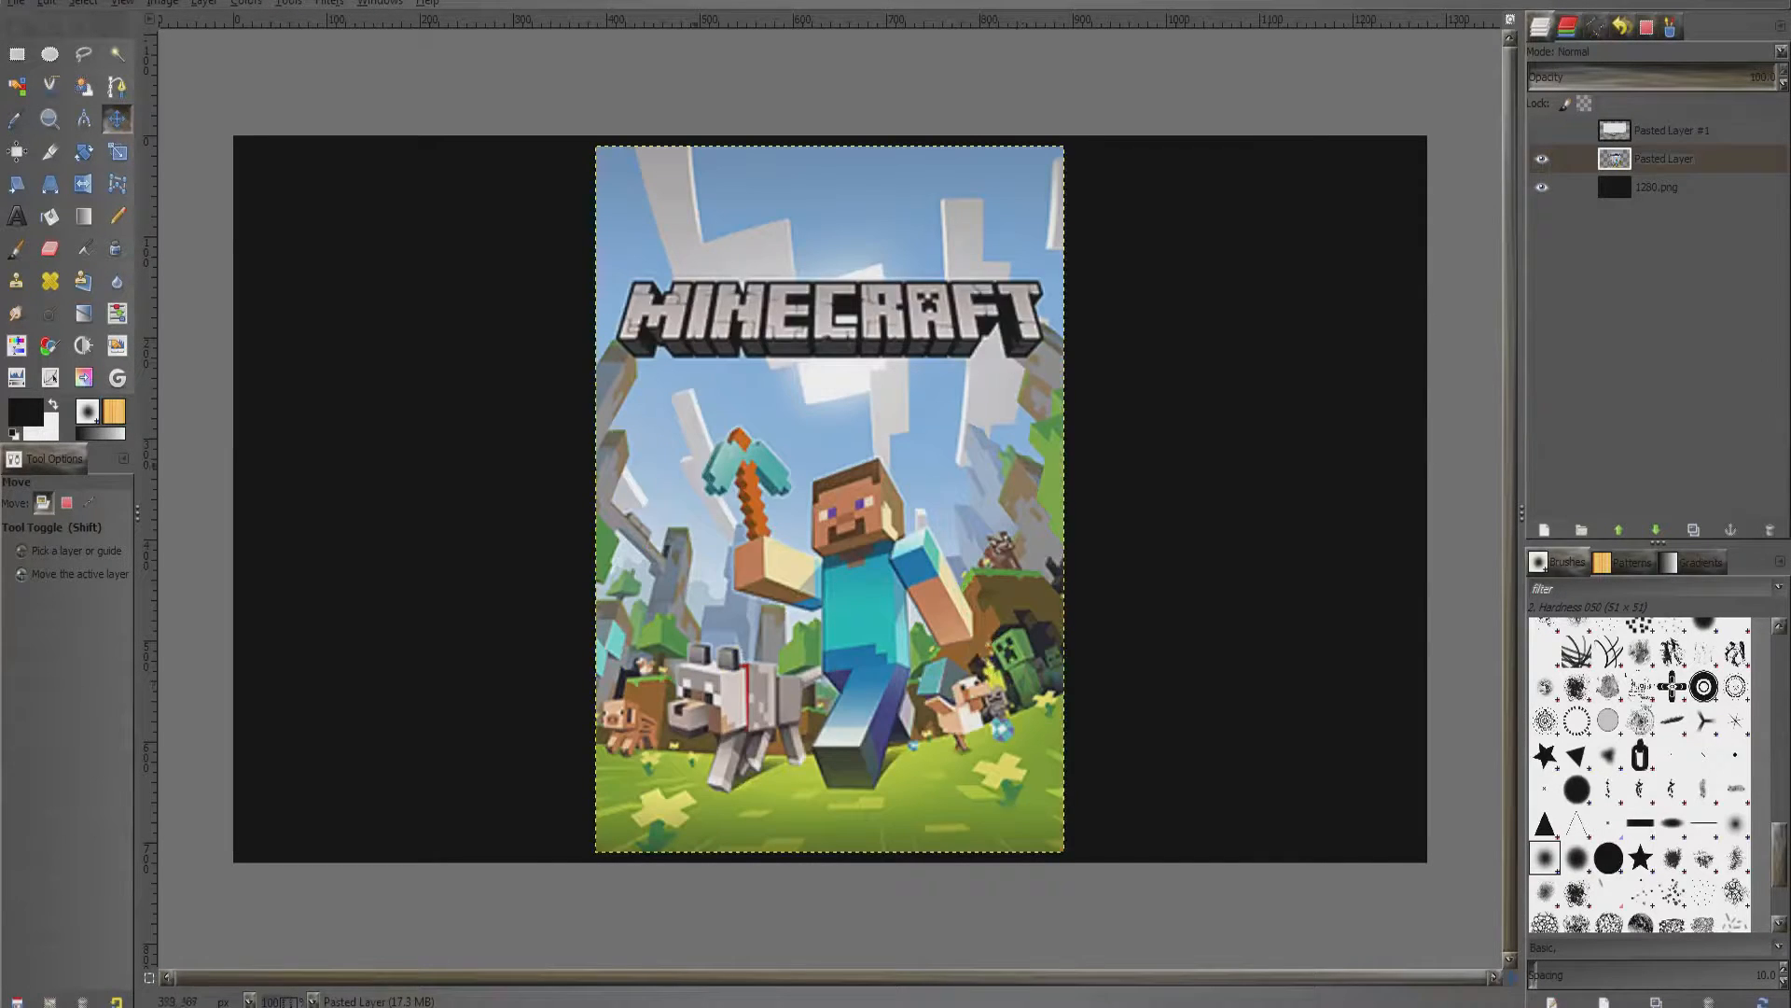
Start a Free Select outline at the Minecraft character's front thigh and trace up the torso's left edge to the raised arm
left_click(87, 54)
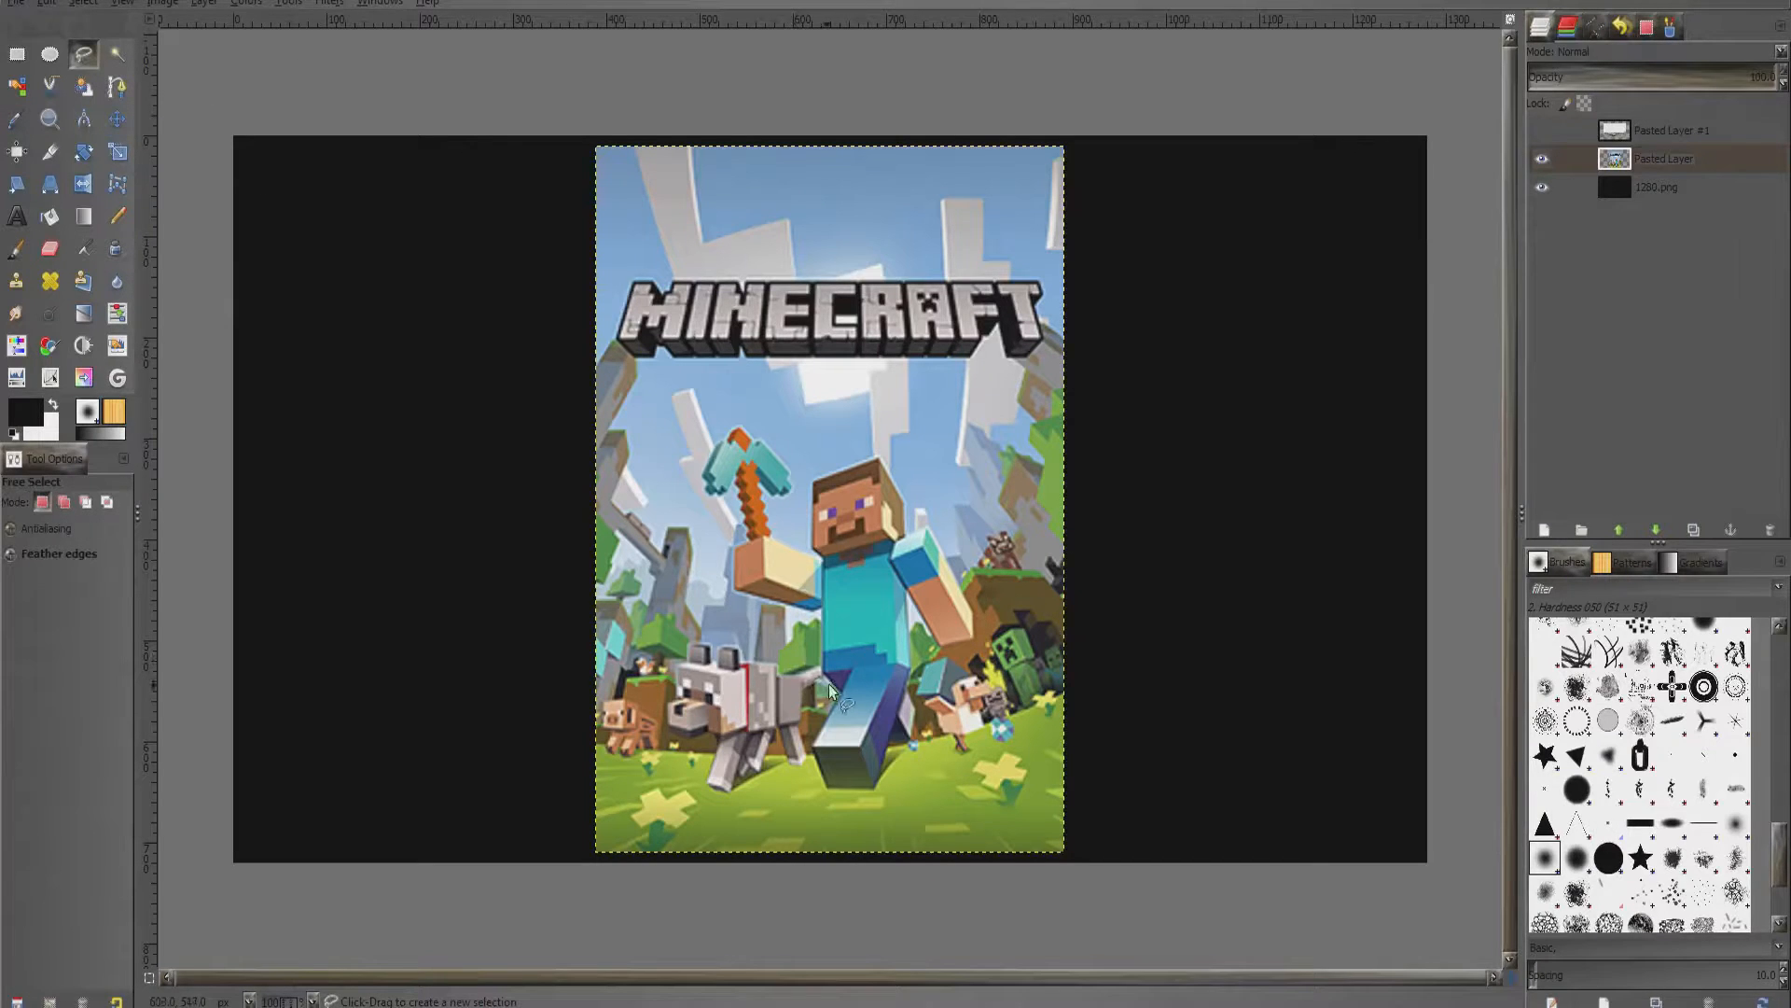
scroll(829, 684, "up", 2)
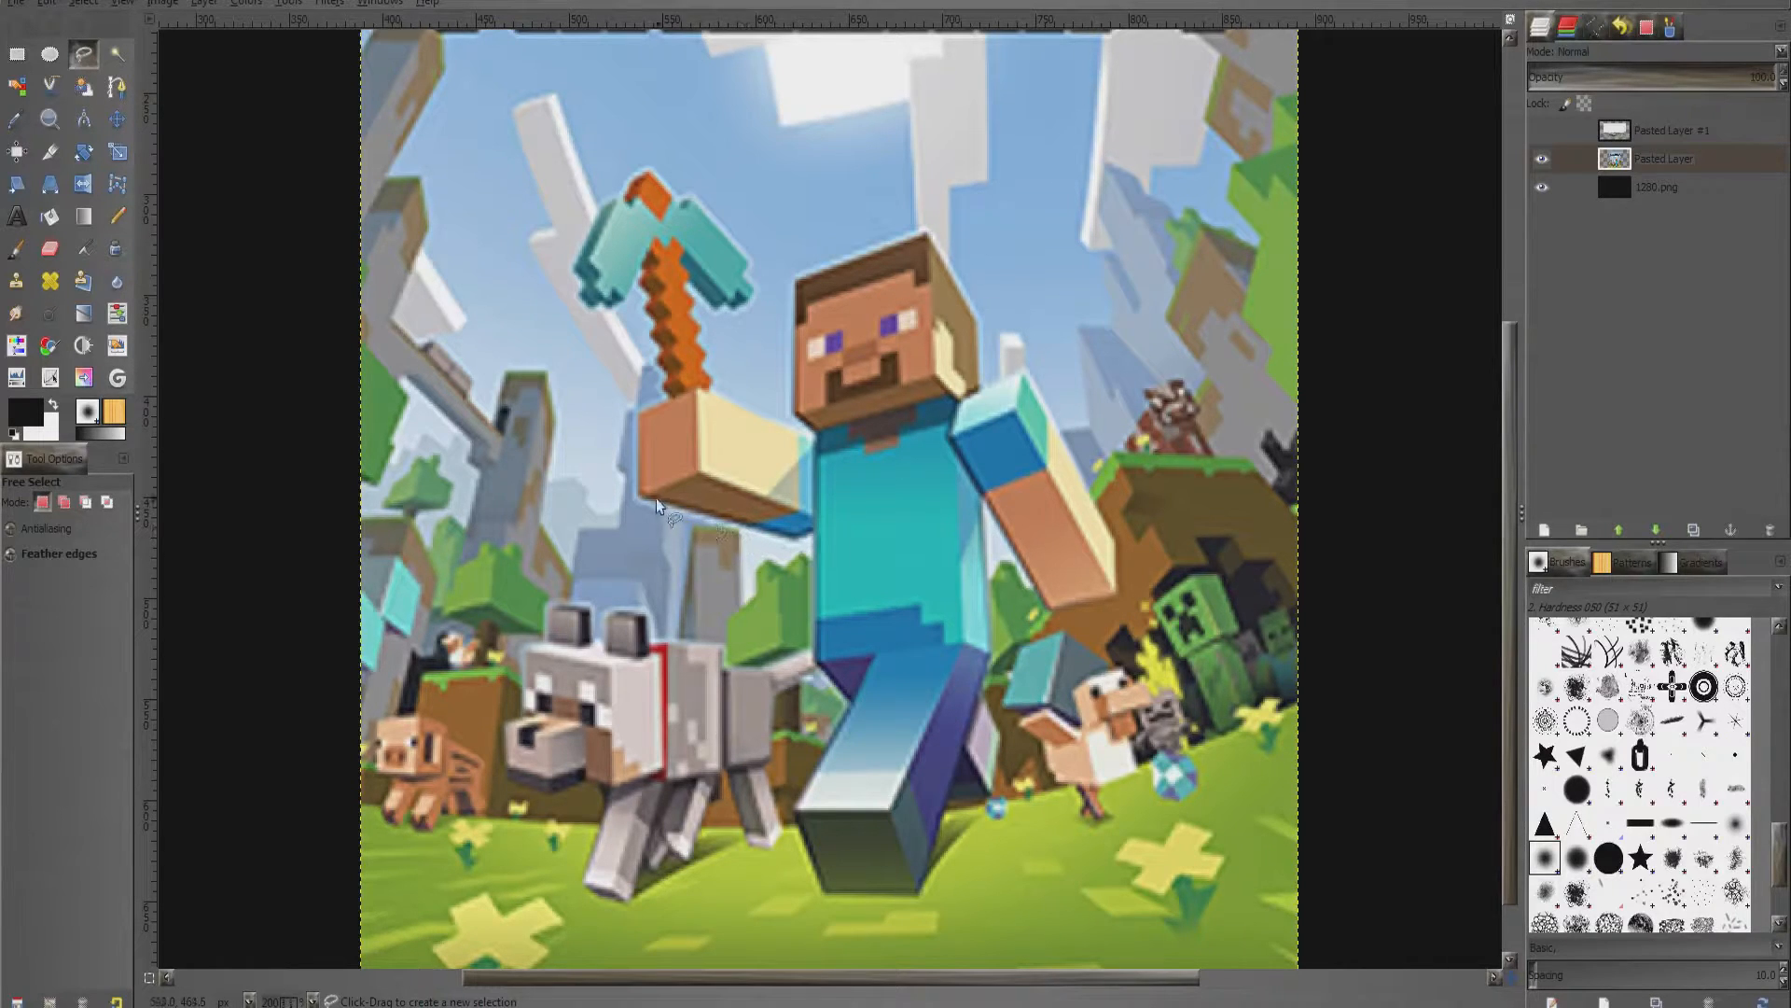
scroll(860, 813, "up", 1)
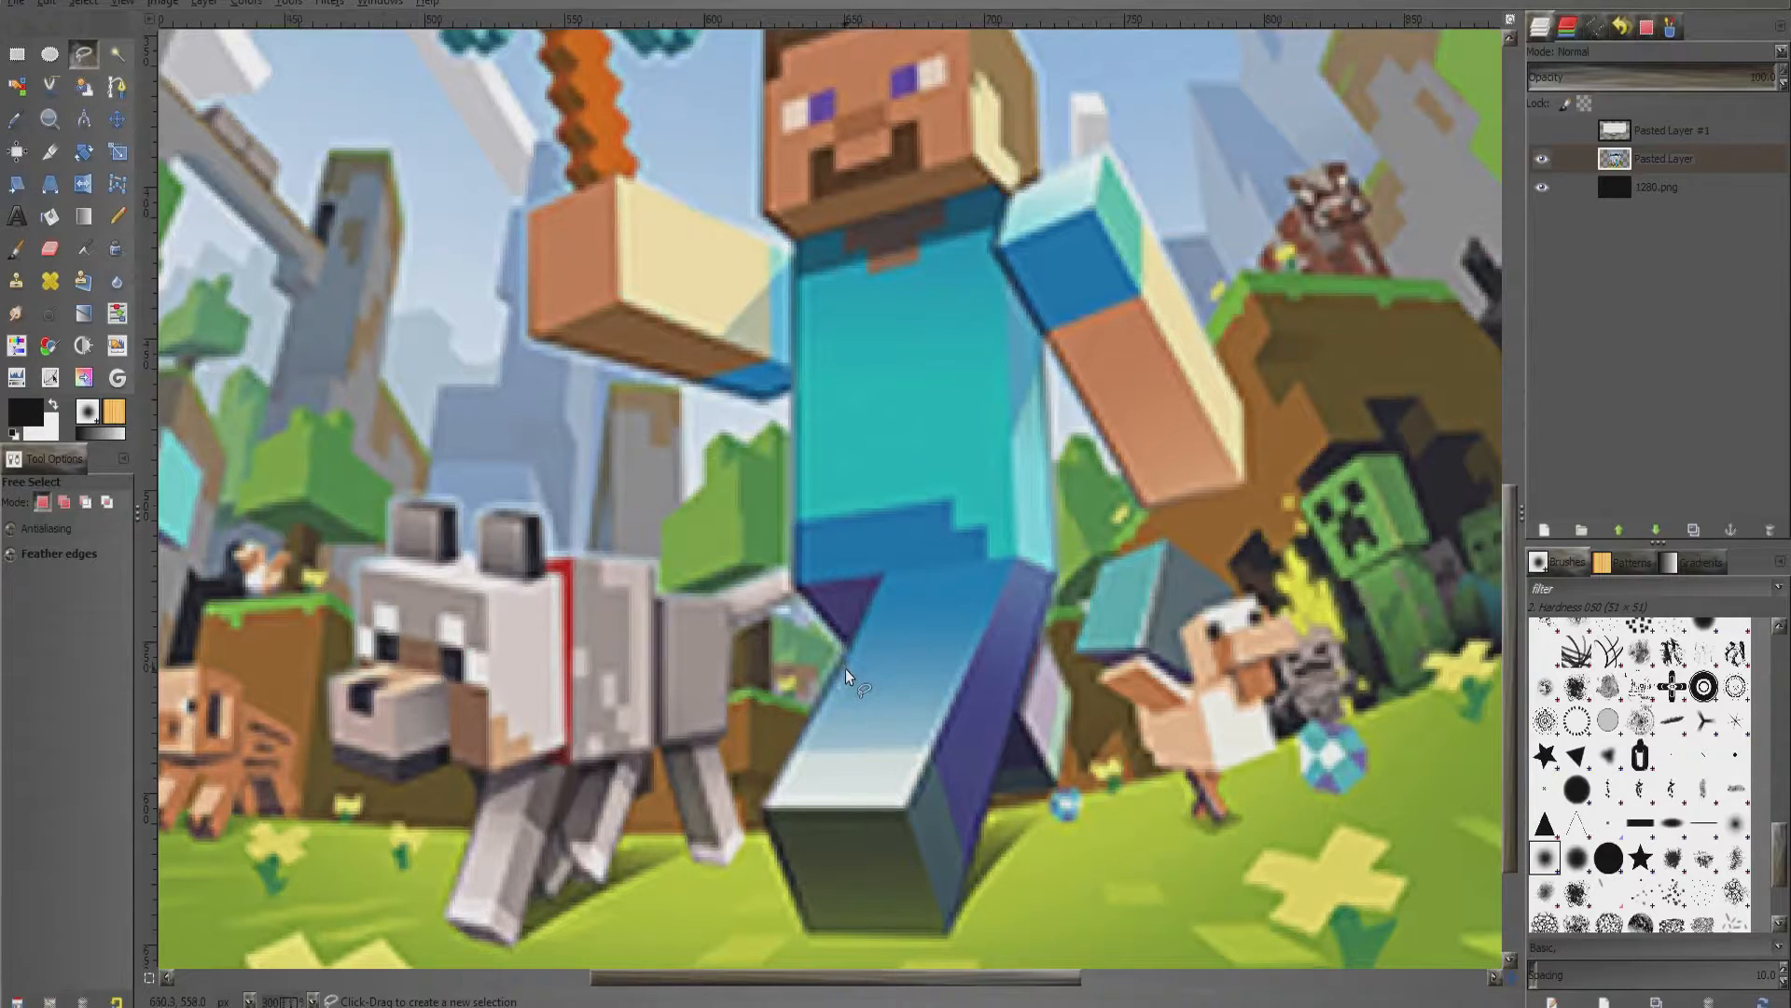
left_click_drag(798, 407, 799, 408)
key("Escape")
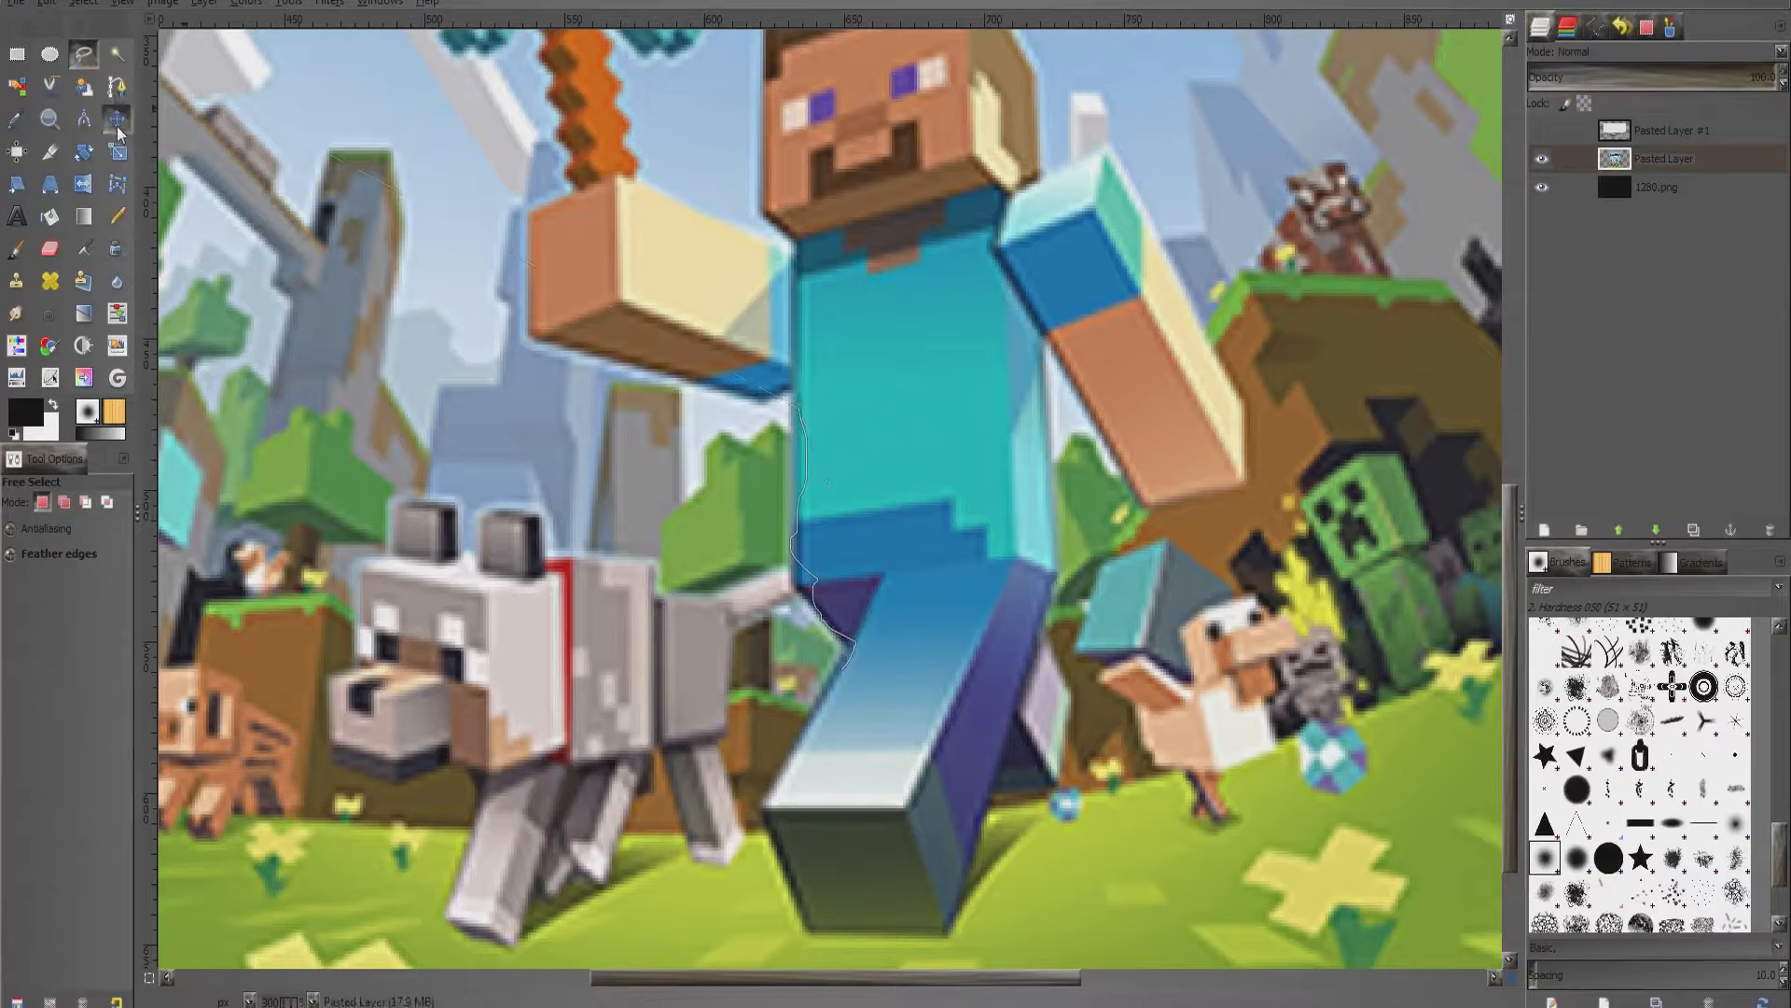
left_click(848, 647)
left_click(796, 585)
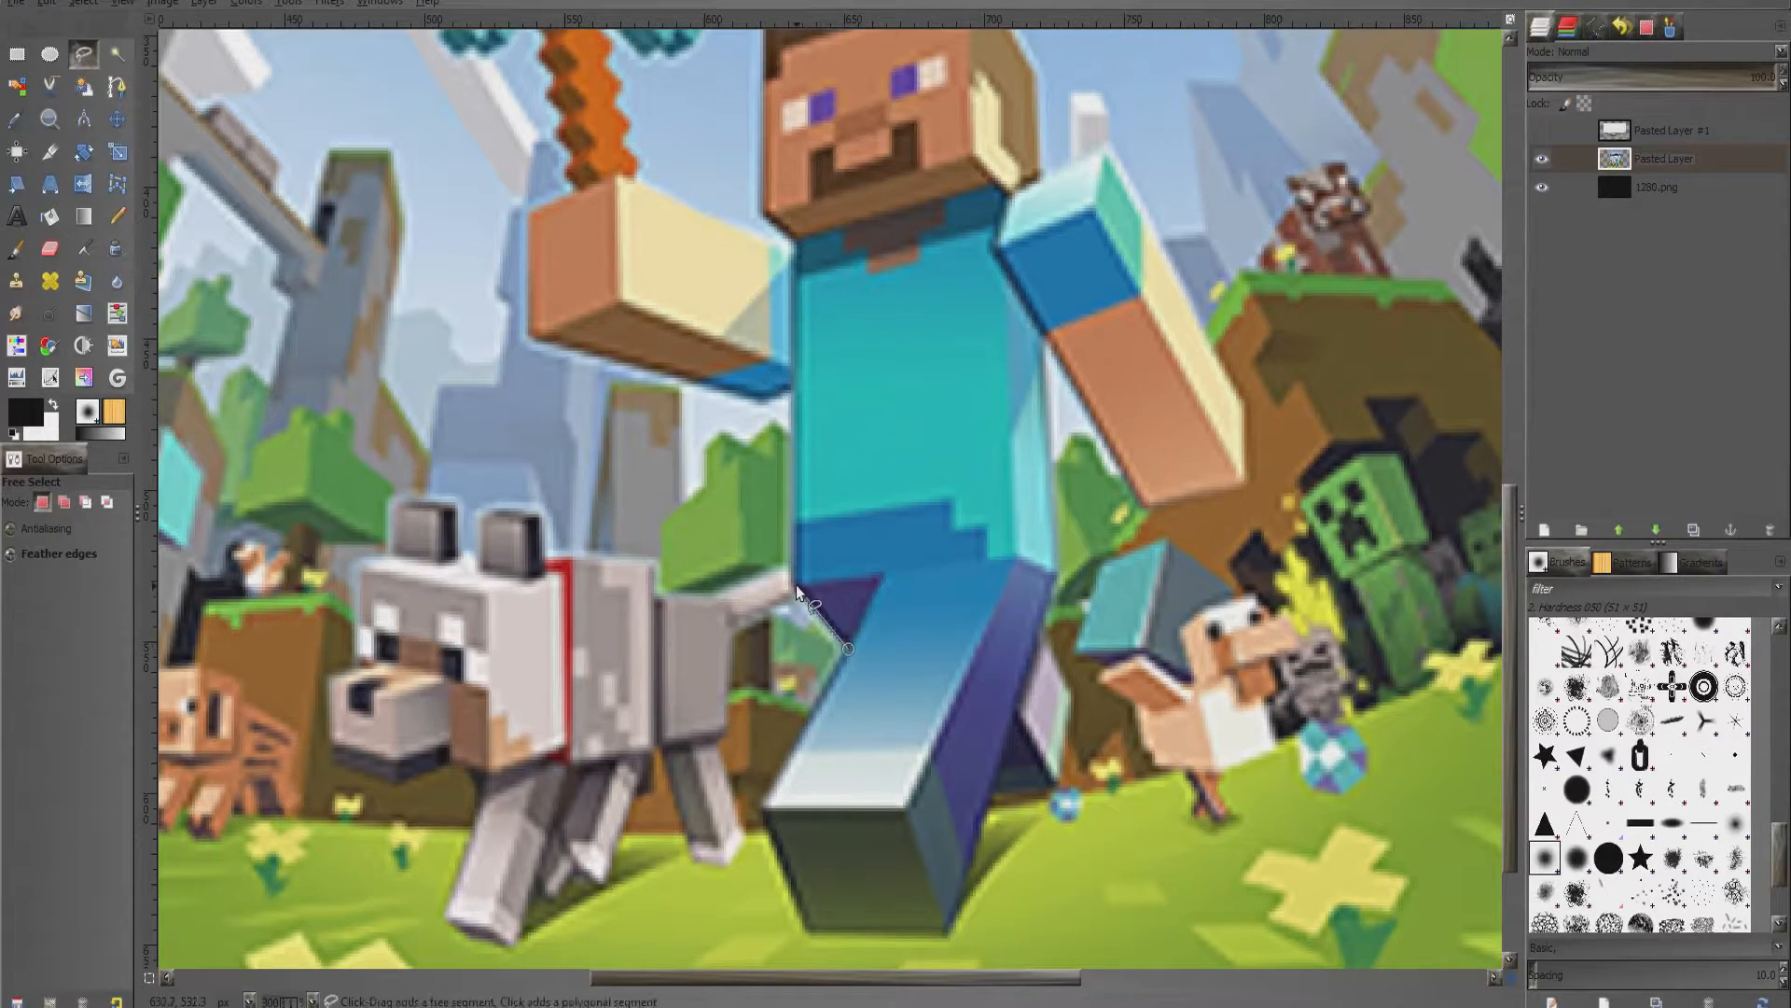
left_click(791, 389)
Continue the selection outline along the raised arm's underside and around the fist to the base of the pickaxe handle
left_click(535, 337)
left_click(529, 216)
left_click(578, 190)
left_click(567, 167)
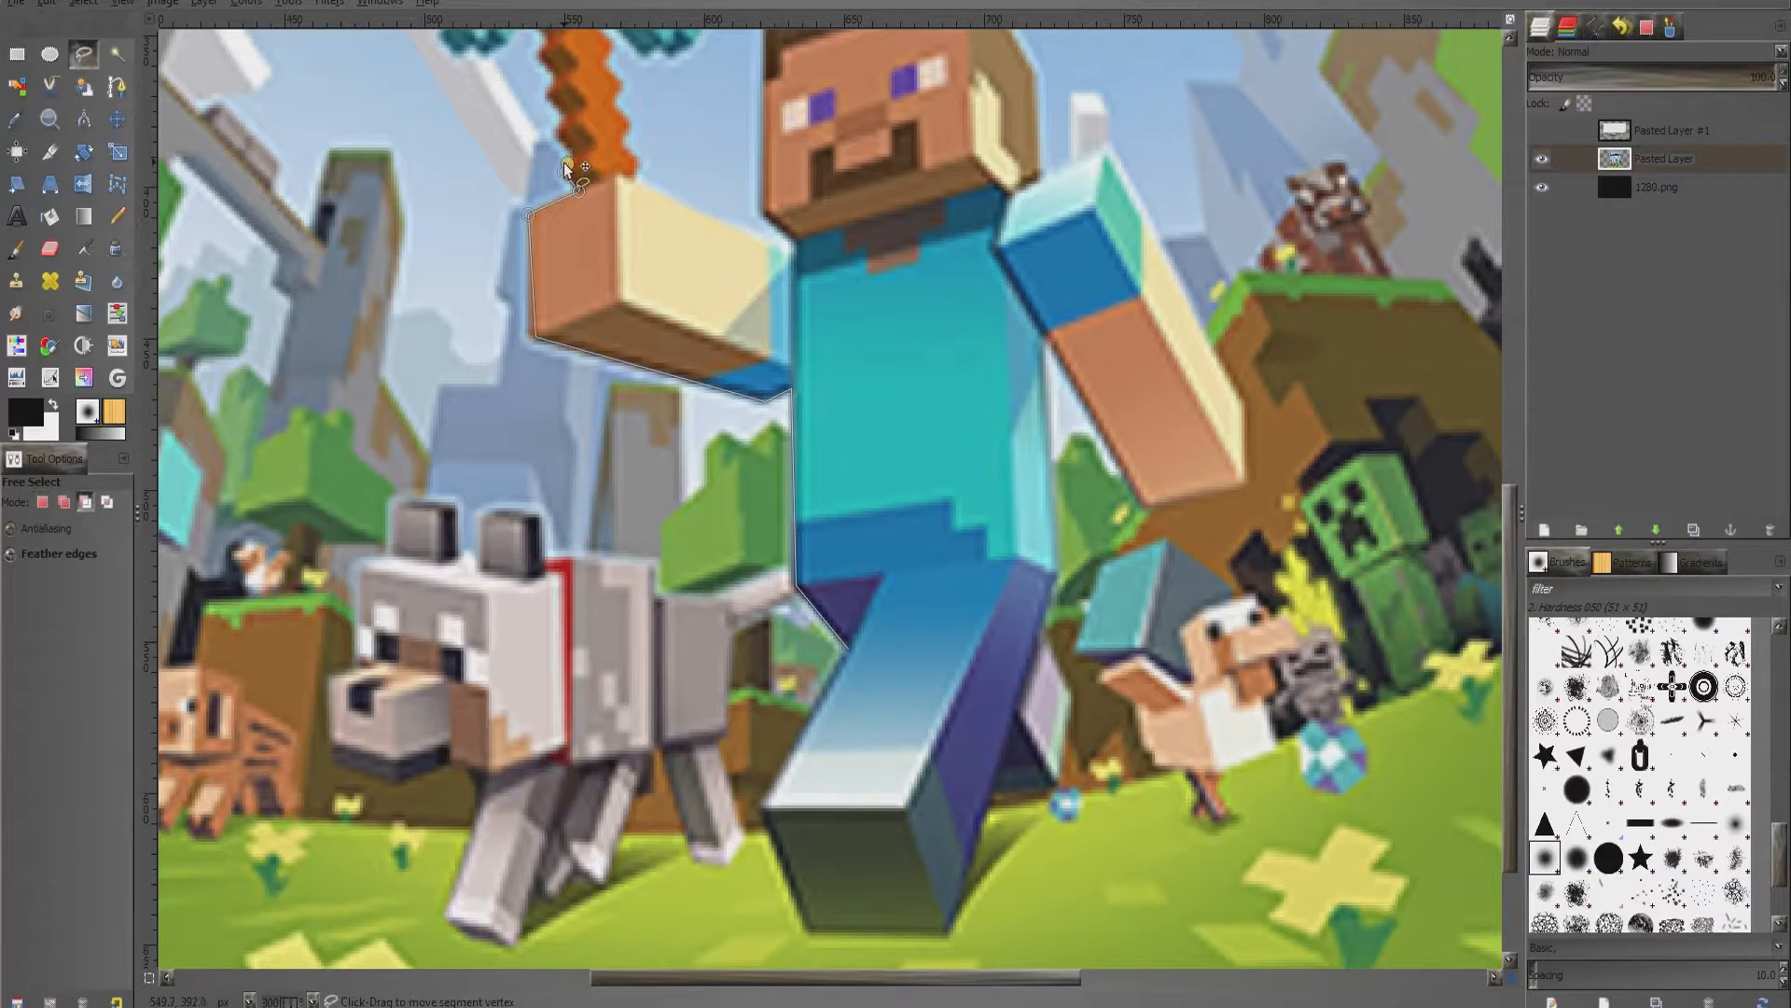
Trace the selection outline up the jagged left edge of the pickaxe handle, following each notch
scroll(566, 167, "up", 4)
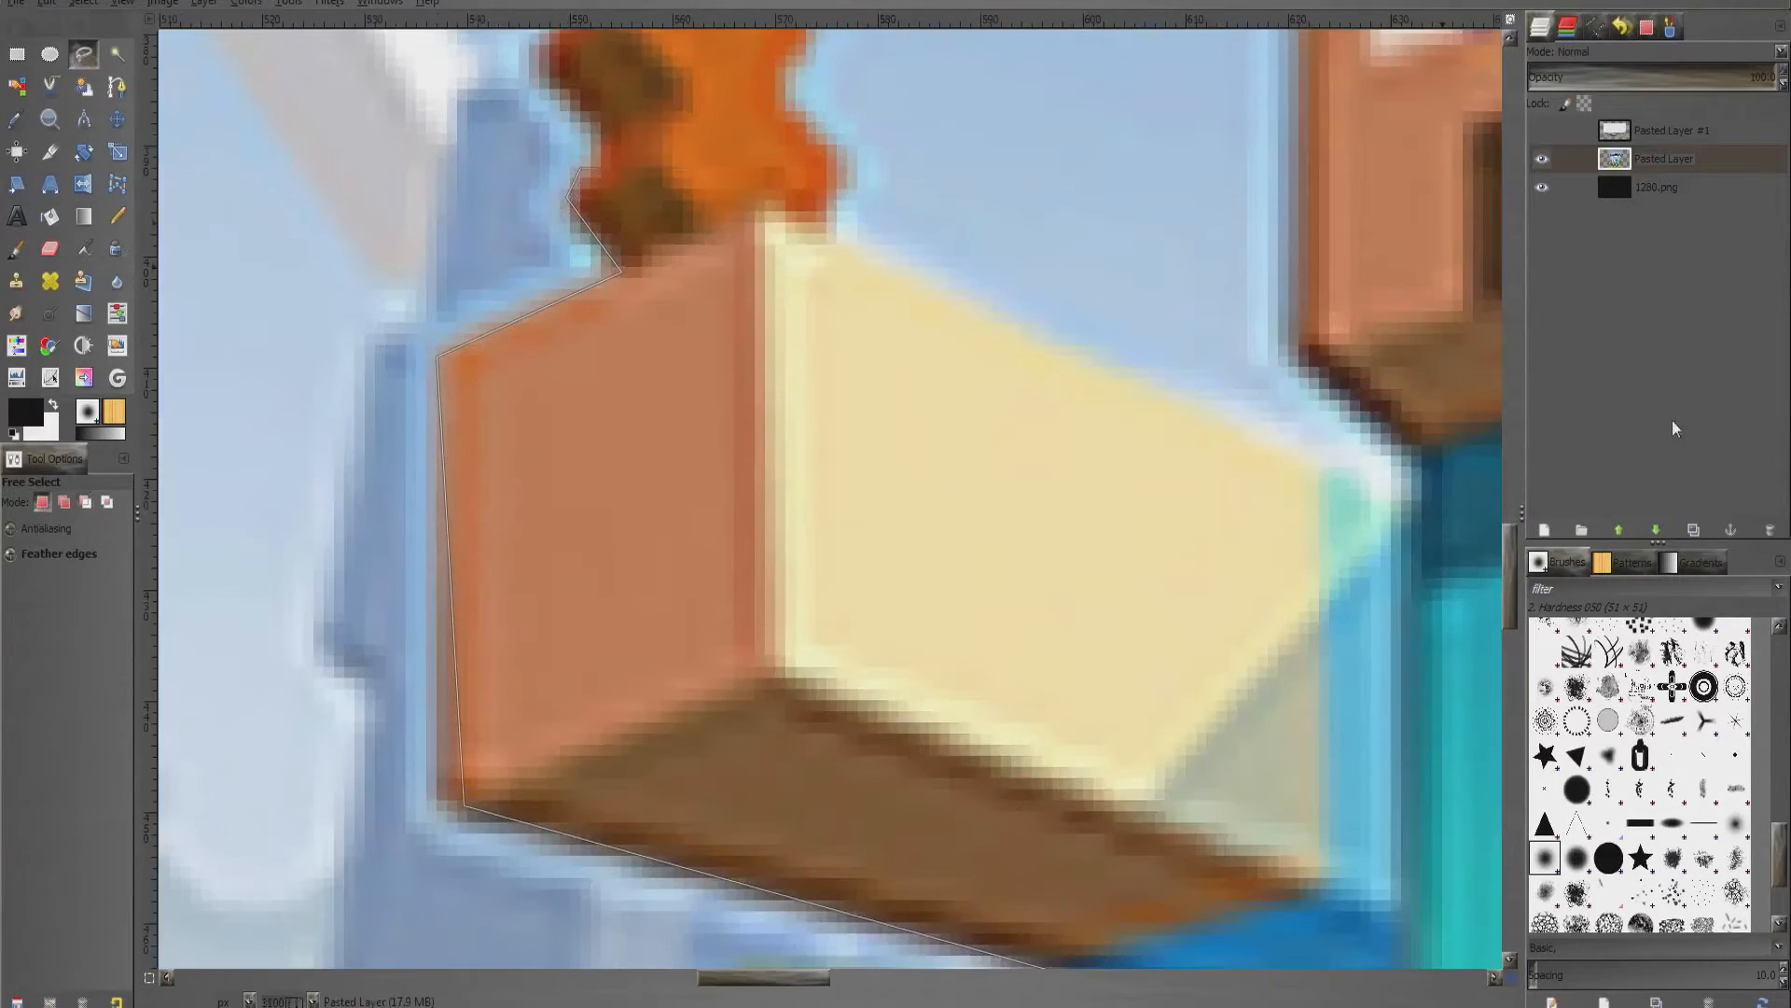
left_click_drag(1514, 489, 1514, 486)
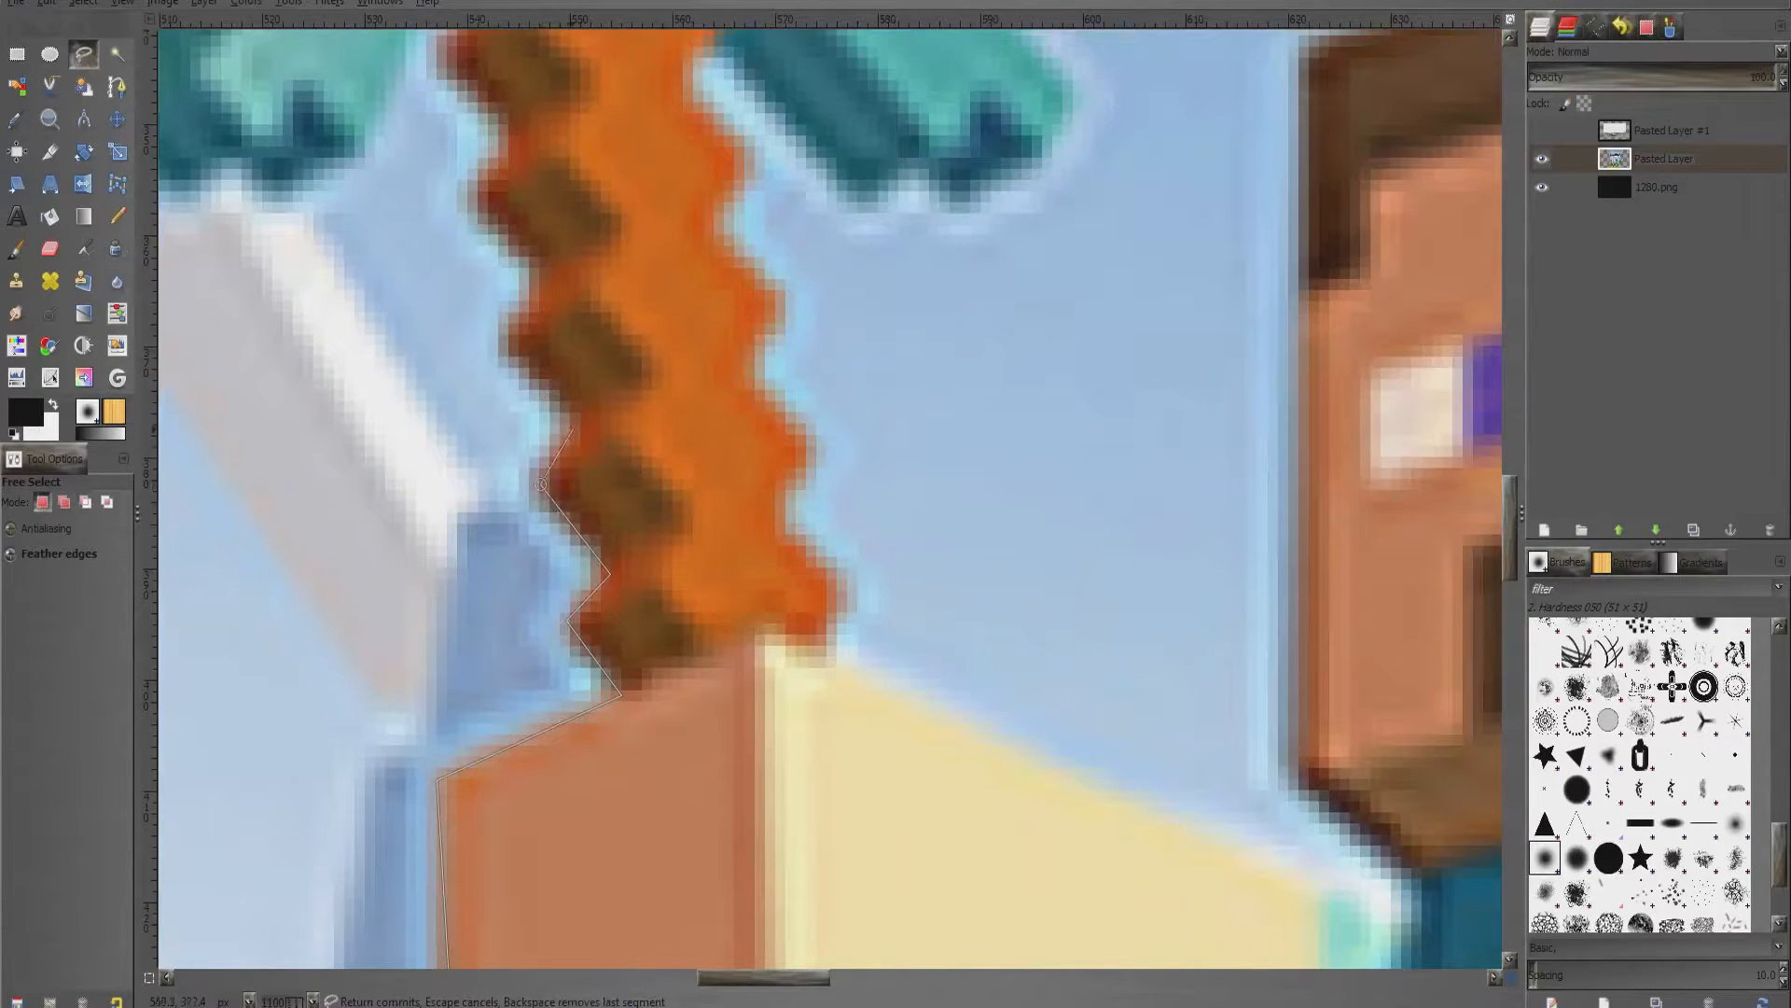
left_click(510, 346)
left_click(544, 288)
left_click(475, 197)
left_click(518, 149)
left_click(451, 61)
Replace the misplaced outline point and trace the handle's last notches up to the pickaxe's left blade
left_click_drag(1512, 531, 1513, 490)
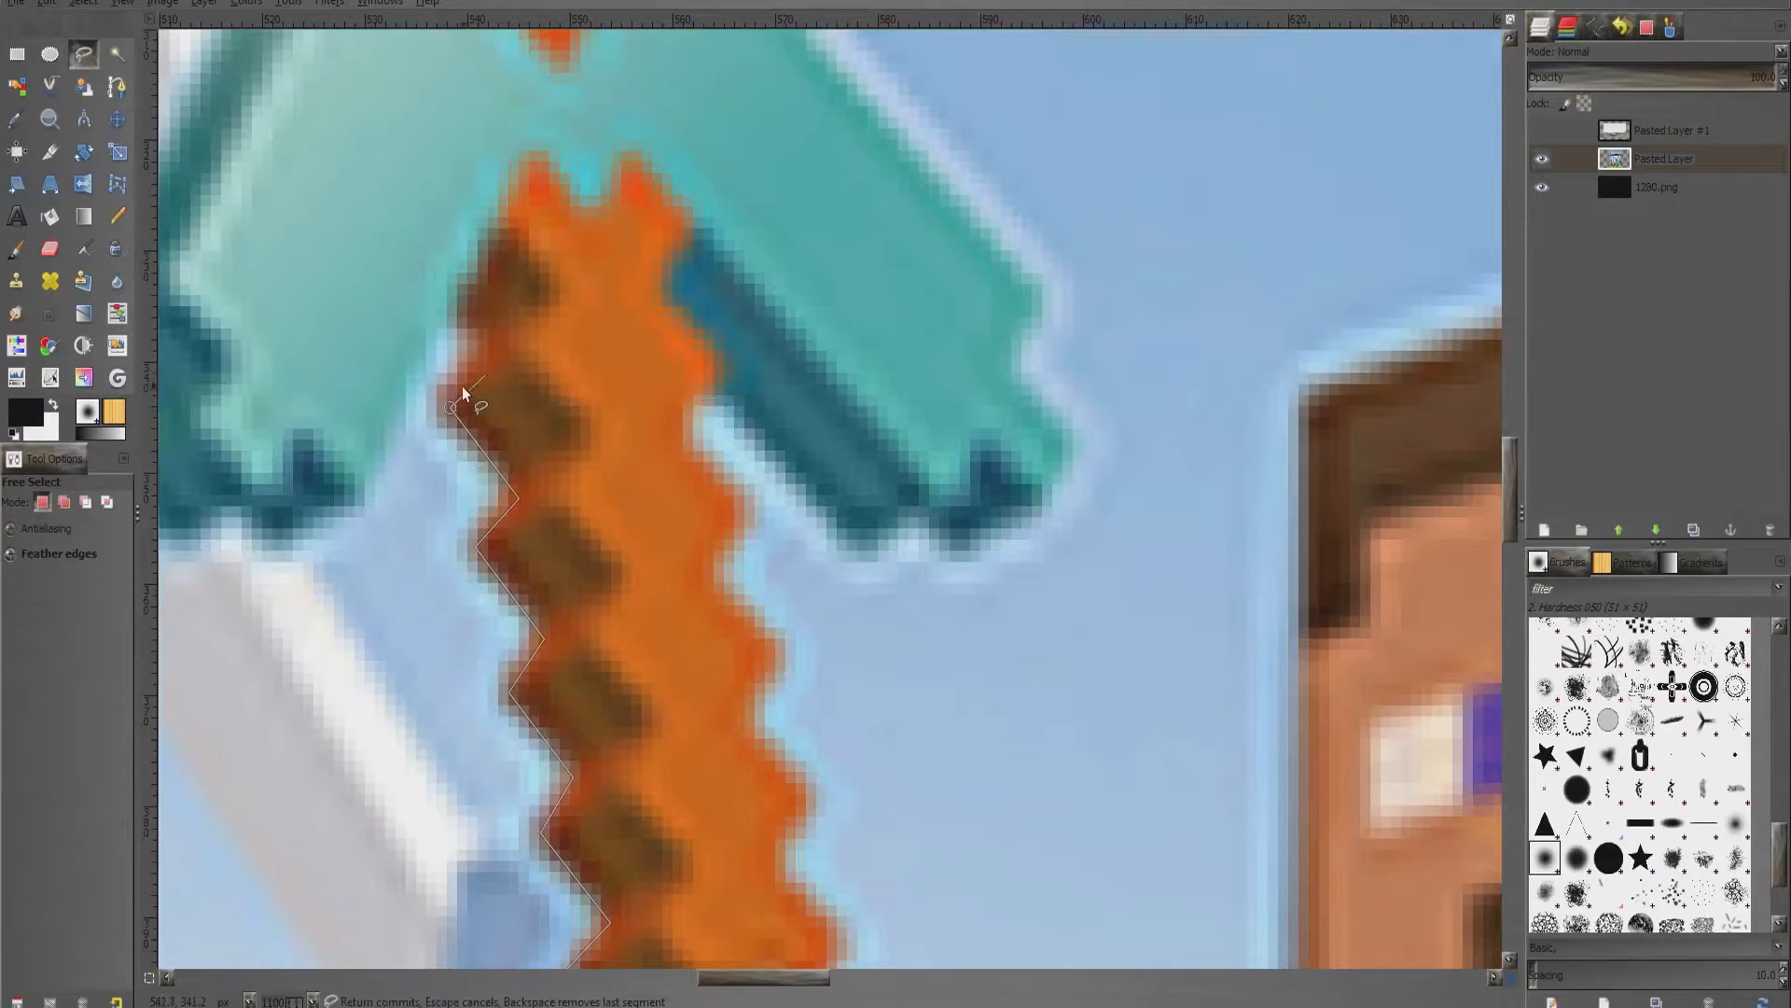
left_click(442, 276)
key("BackSpace")
left_click(496, 346)
left_click_drag(495, 348, 487, 345)
left_click(452, 304)
Route the selection outline down the left blade's inner edge and around its notched tip, moving the points placed at the handle's top
left_click(528, 157)
left_click(586, 211)
left_click(528, 158)
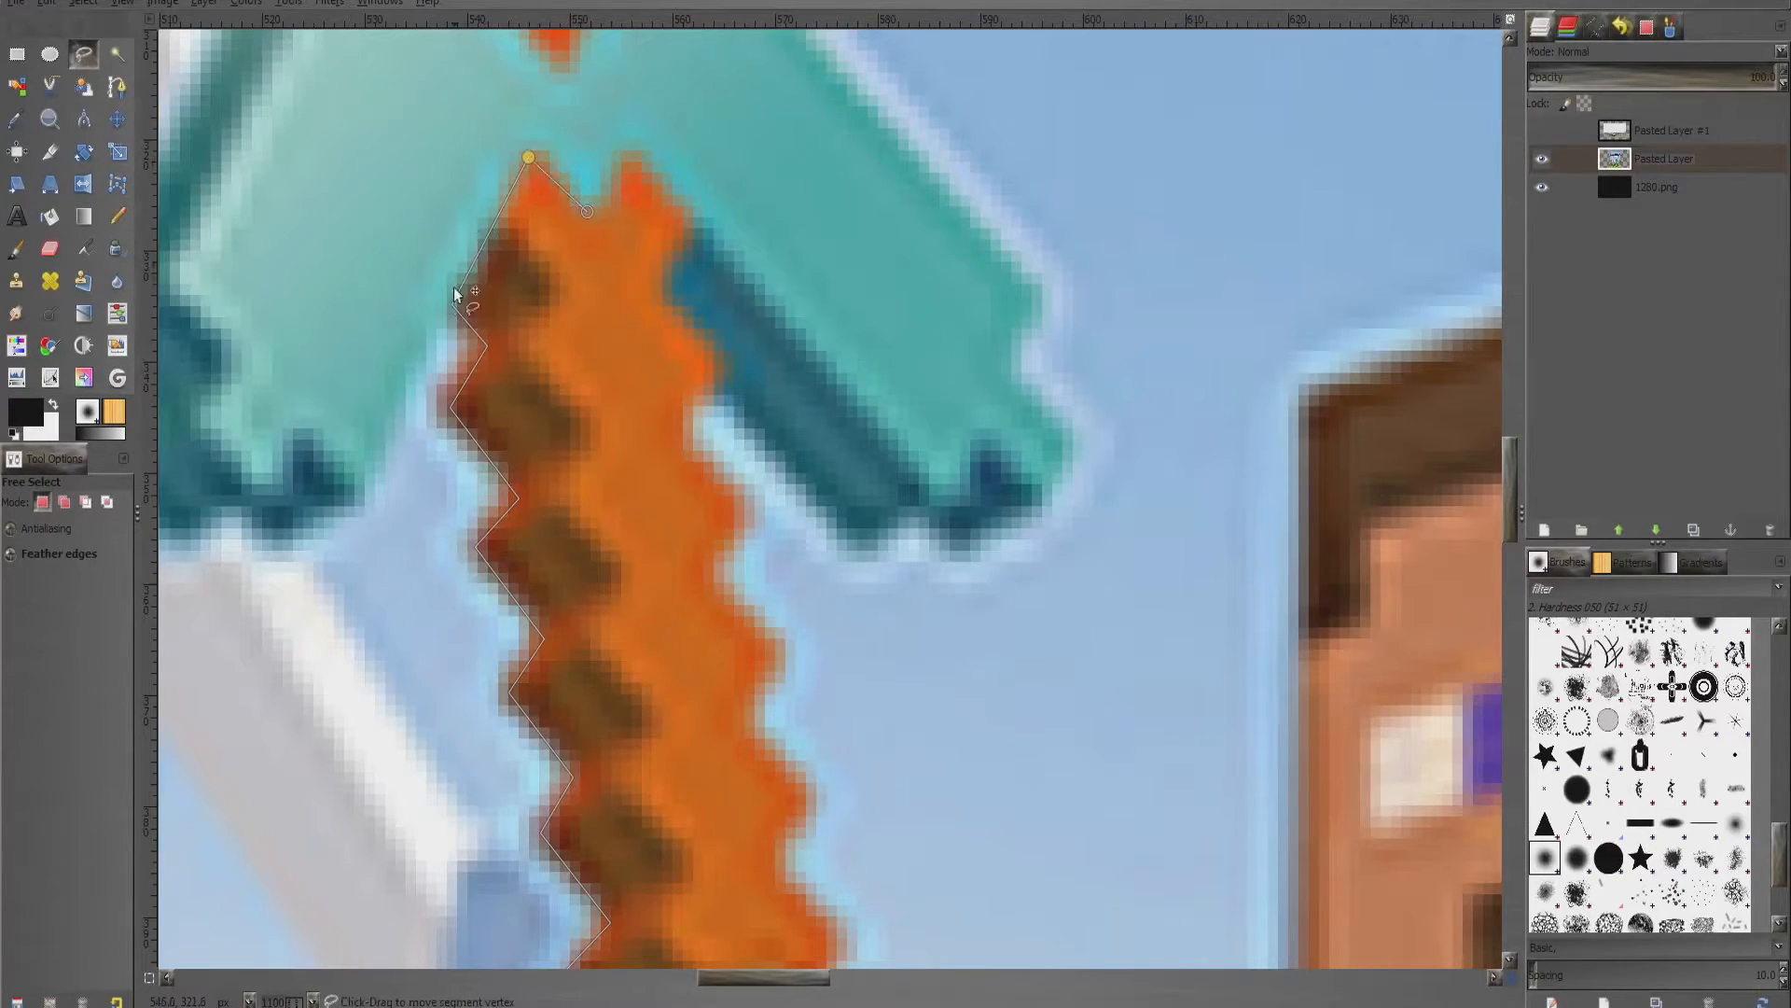
left_click_drag(528, 157, 278, 543)
left_click(588, 211)
left_click_drag(771, 977, 674, 985)
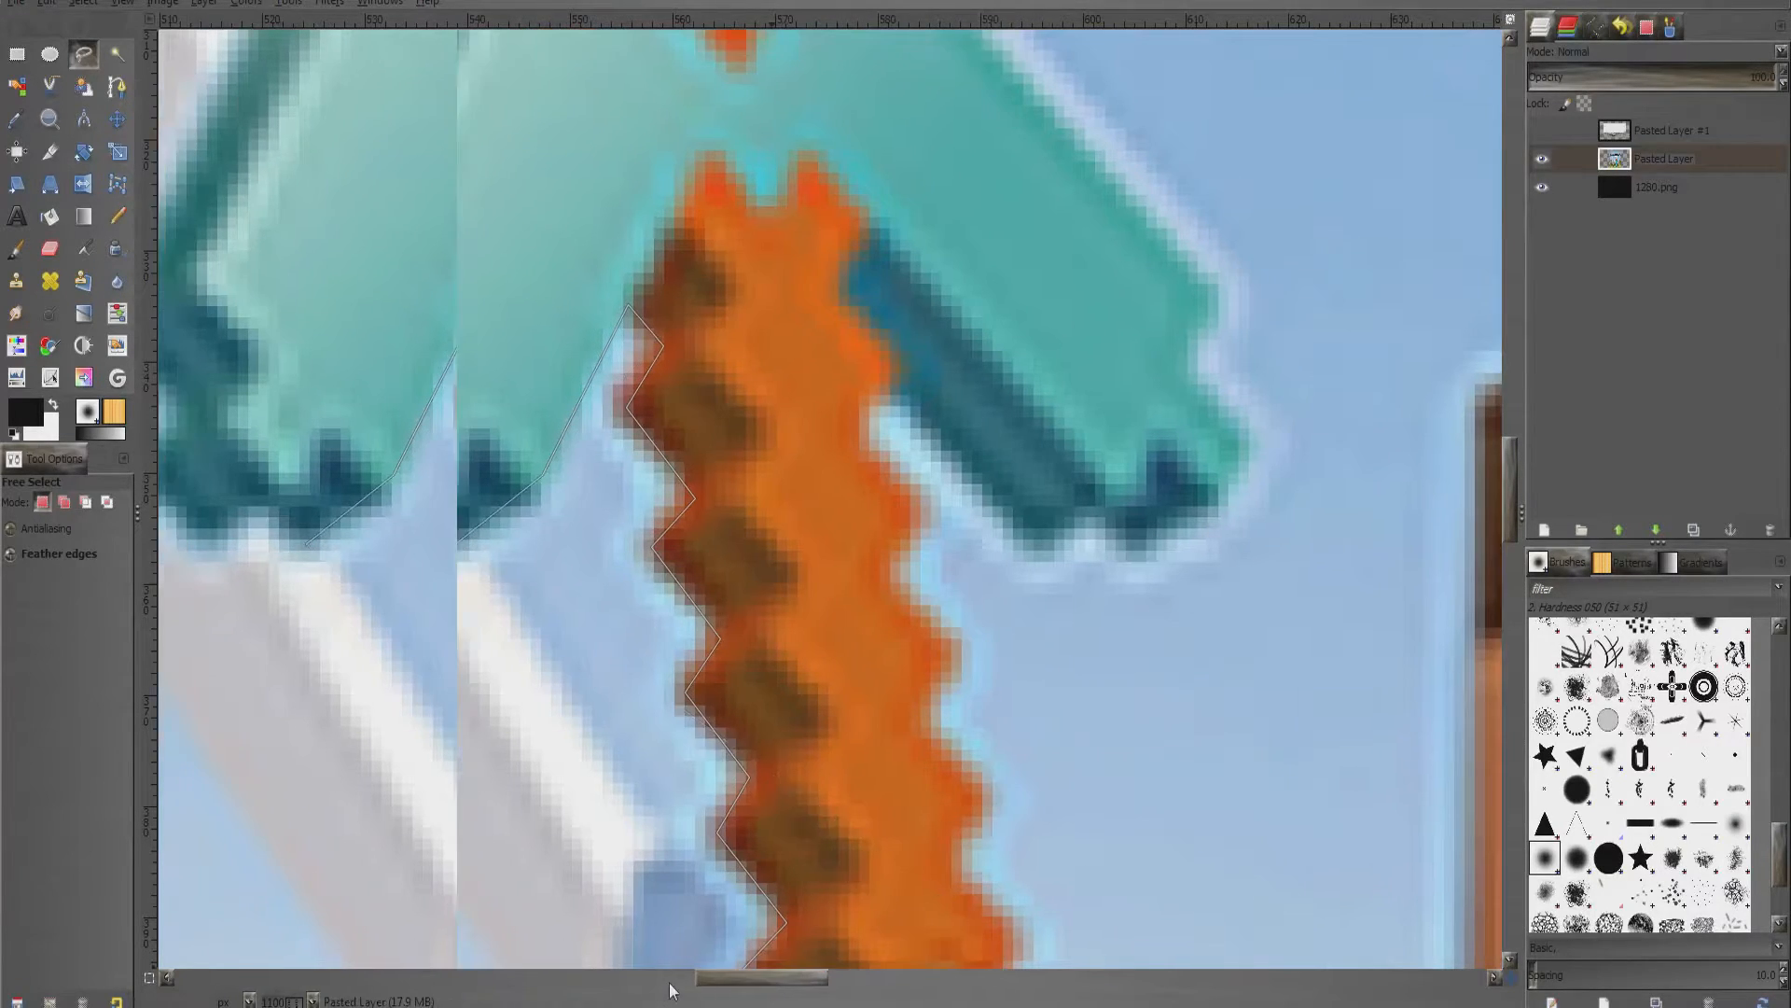
left_click(1212, 491)
left_click(1172, 537)
left_click(1074, 330)
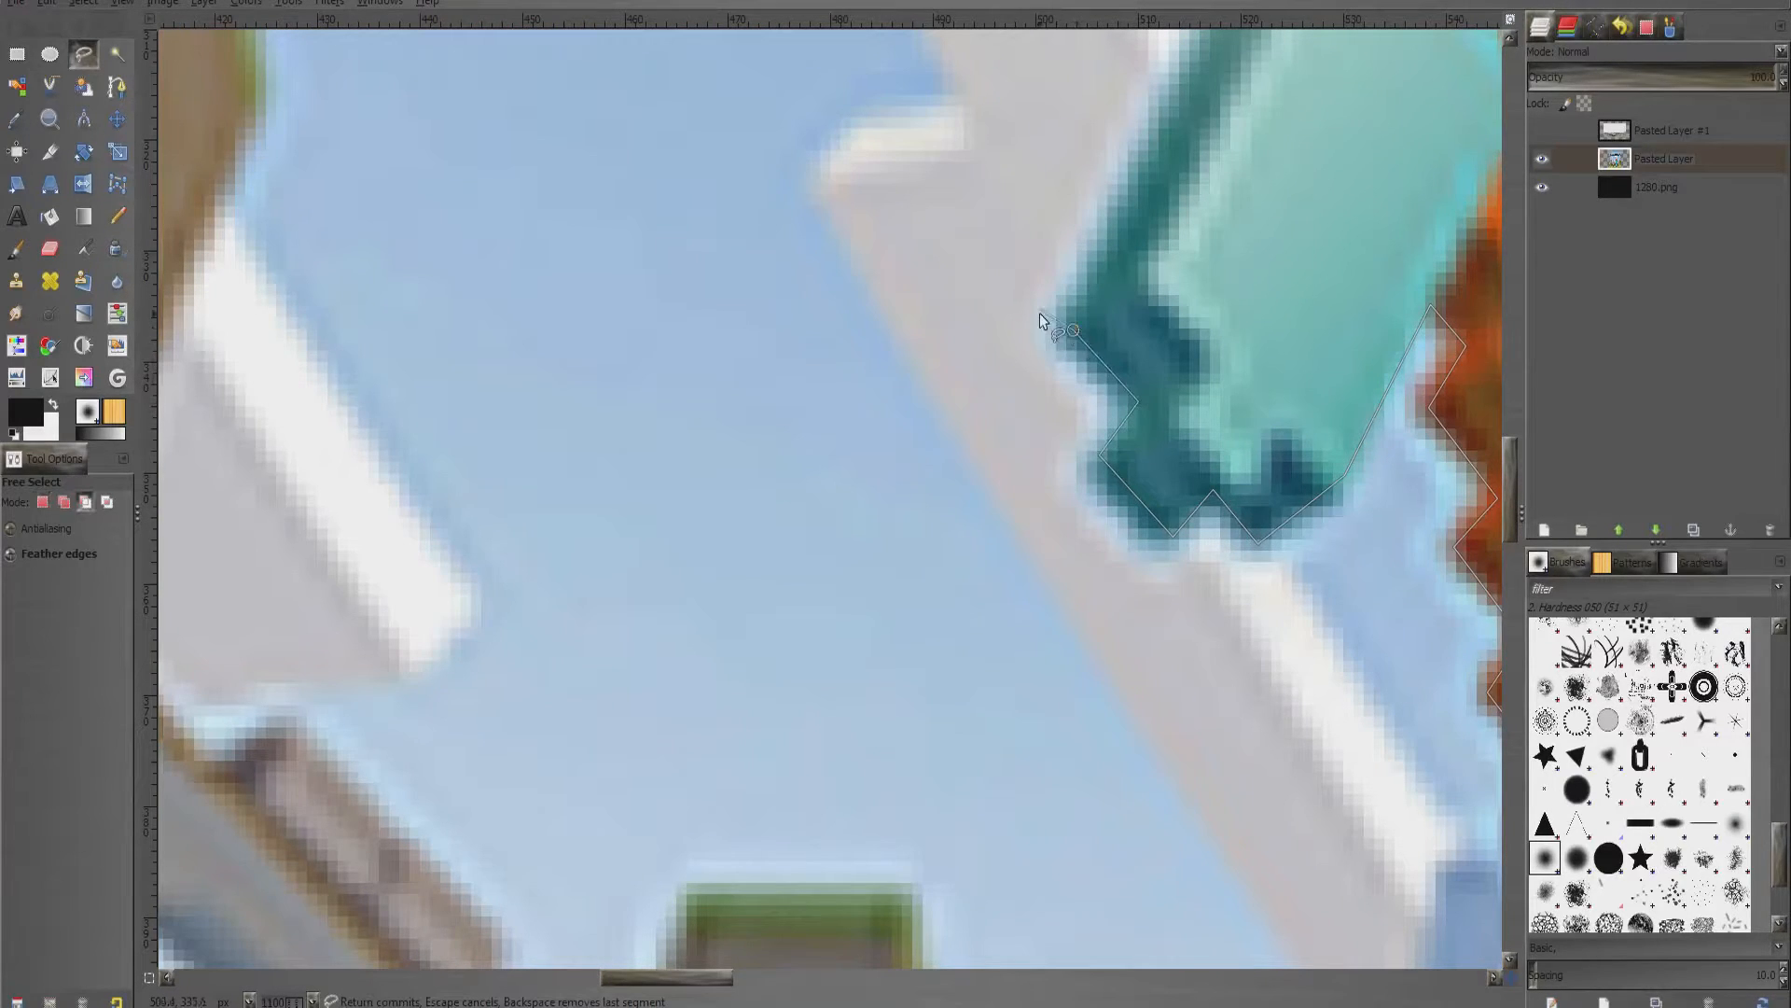
Trace the selection outline up the left blade's outer edge and over the orange peak of the pickaxe
scroll(1040, 311, "down", 1)
left_click_drag(1510, 524, 1251, 255)
left_click(1190, 360)
left_click(1220, 338)
left_click(1254, 338)
left_click(1295, 258)
left_click(1363, 229)
left_click(1451, 332)
left_click_drag(693, 980, 766, 979)
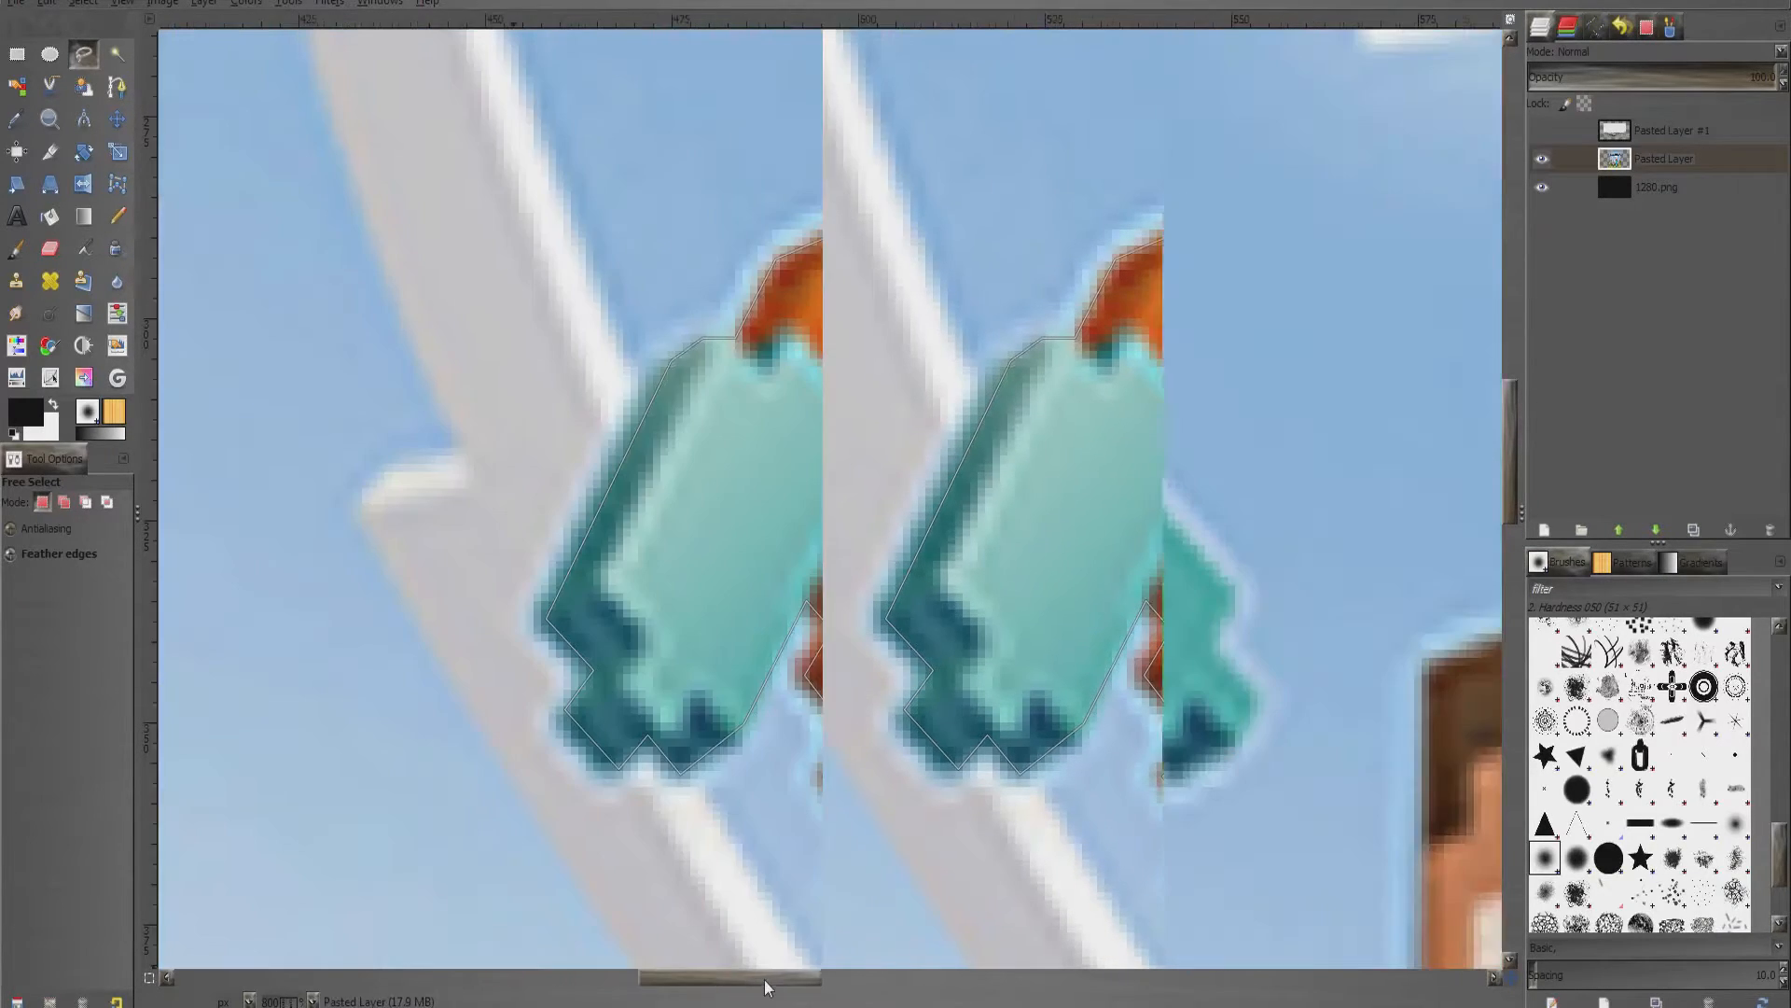
Continue the selection outline around the pickaxe's right blade and back along its inner edge to the handle
left_click(960, 333)
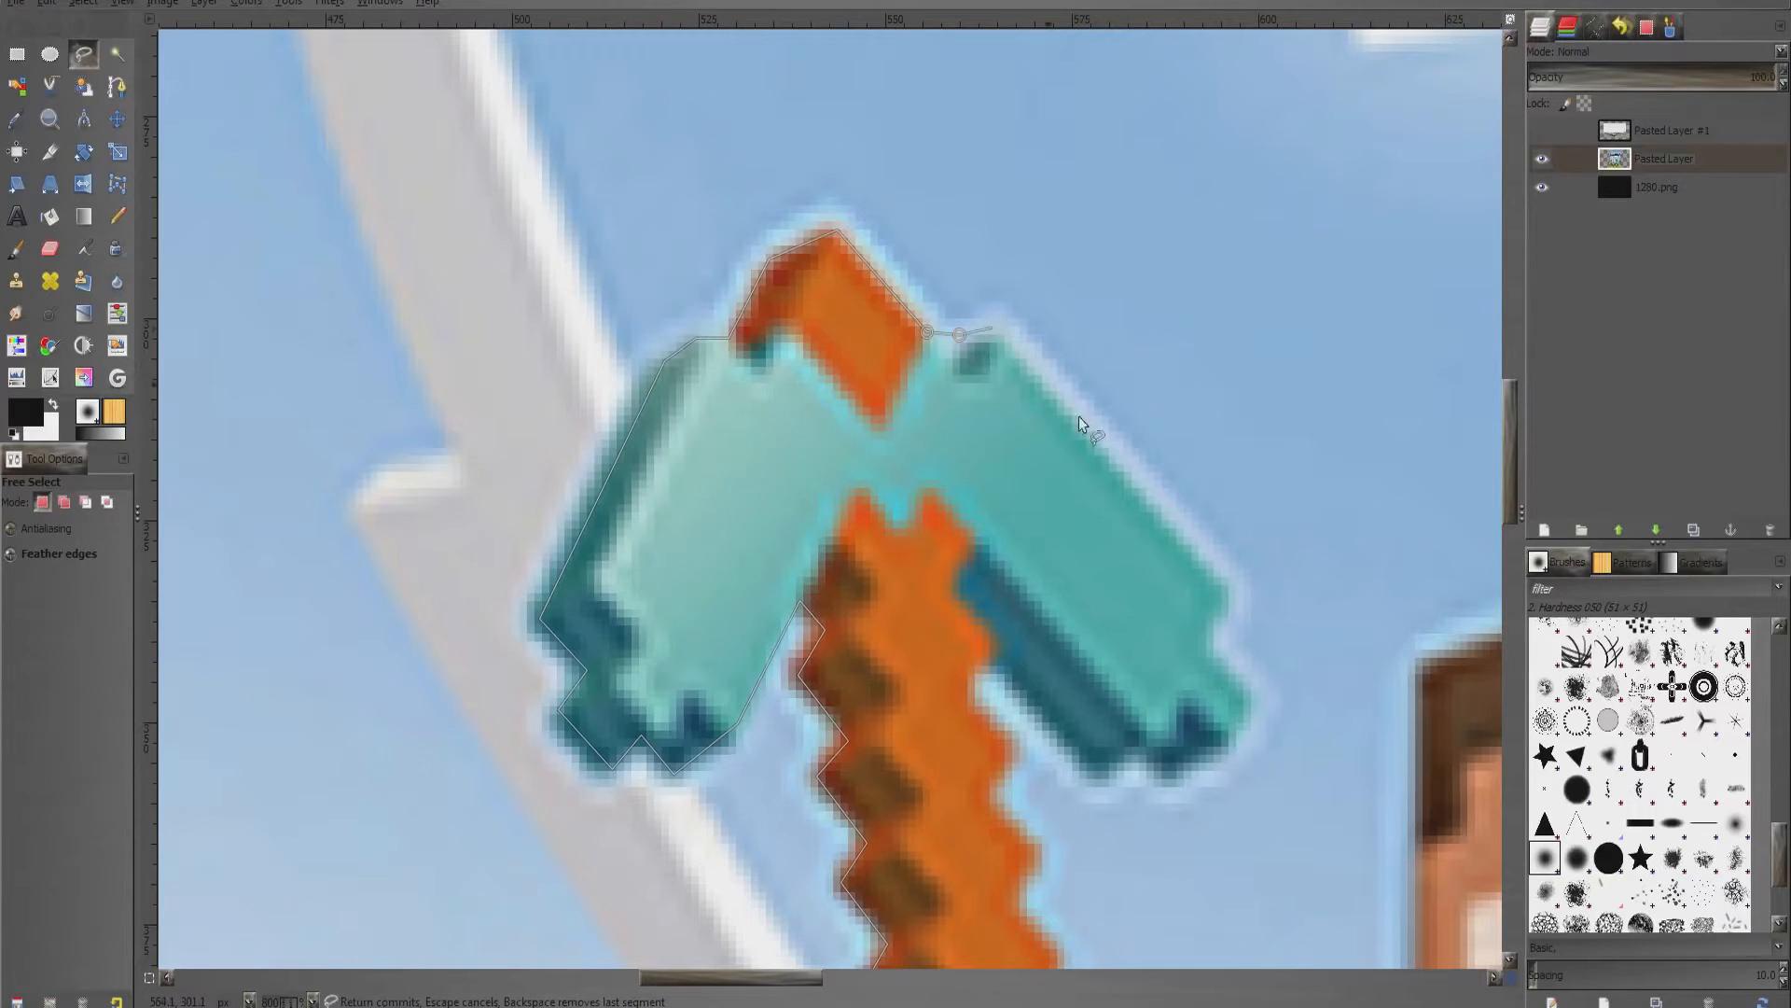
left_click(1222, 585)
left_click(1129, 748)
left_click(1095, 780)
left_click(981, 658)
Trace the selection outline down the handle's right edge and along the raised arm's upper edge to the shoulder
left_click(969, 696)
left_click(1007, 750)
left_click(993, 799)
left_click(1030, 852)
left_click_drag(1512, 460, 1523, 542)
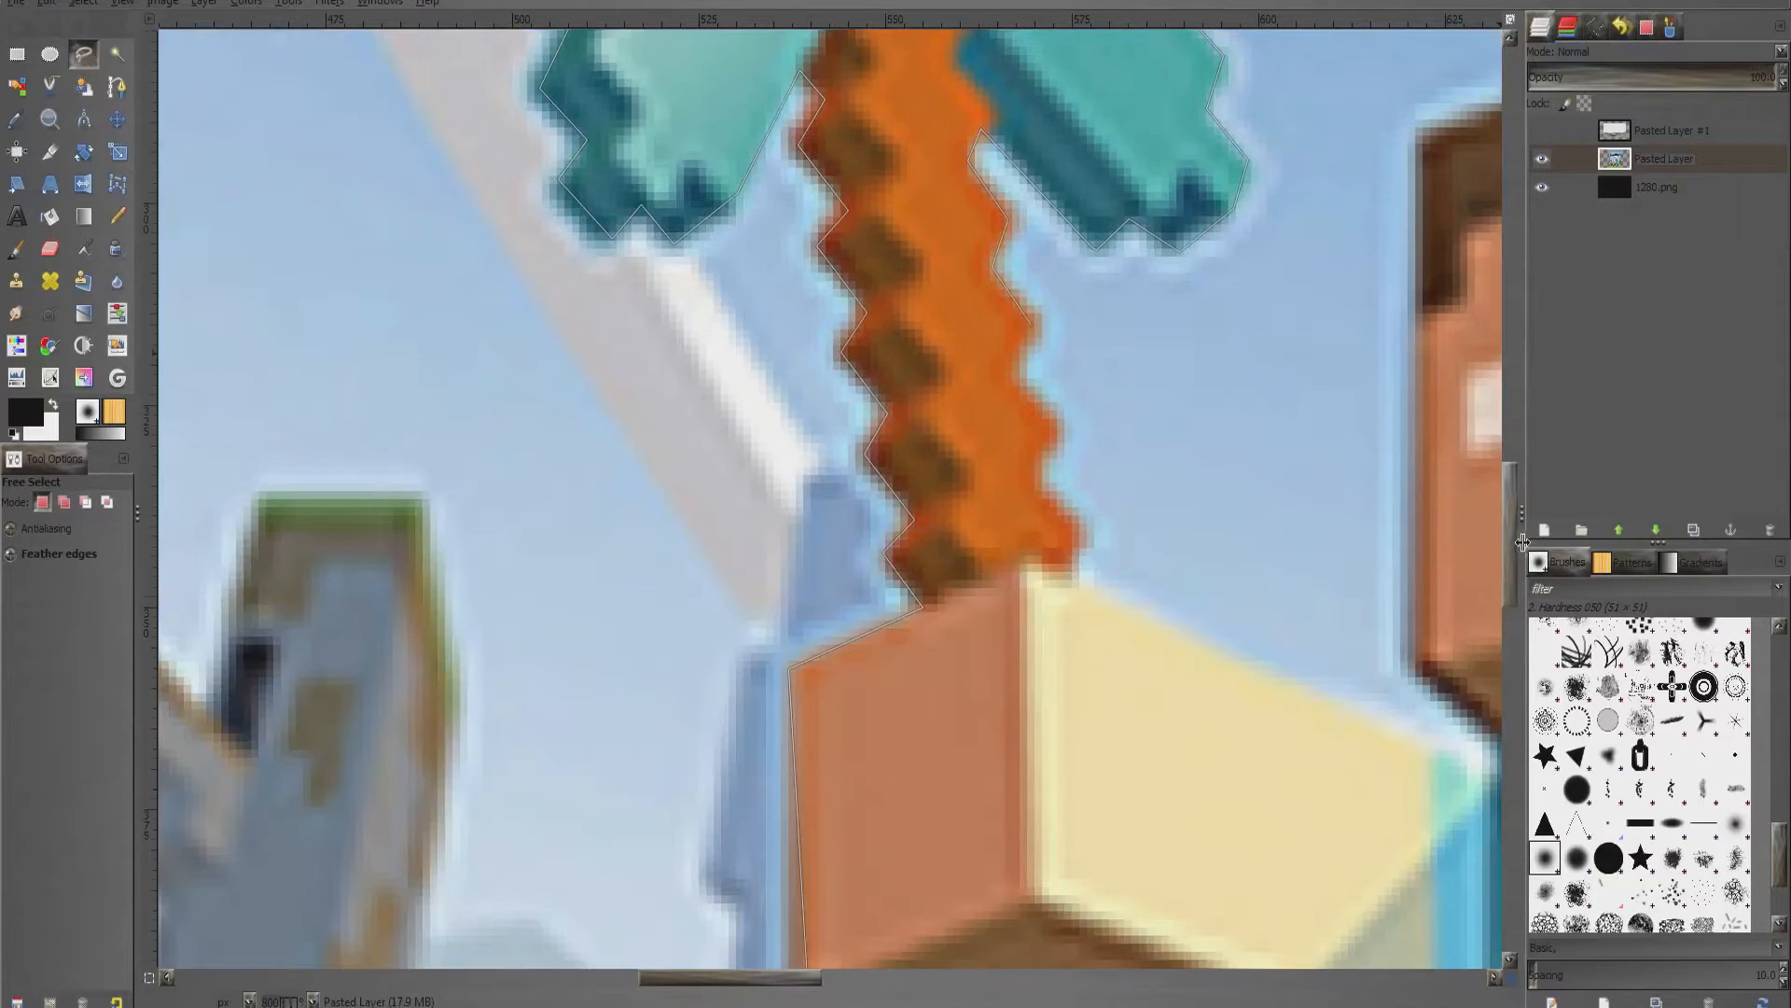
left_click(1007, 366)
left_click(1056, 418)
left_click(1035, 467)
left_click(1083, 531)
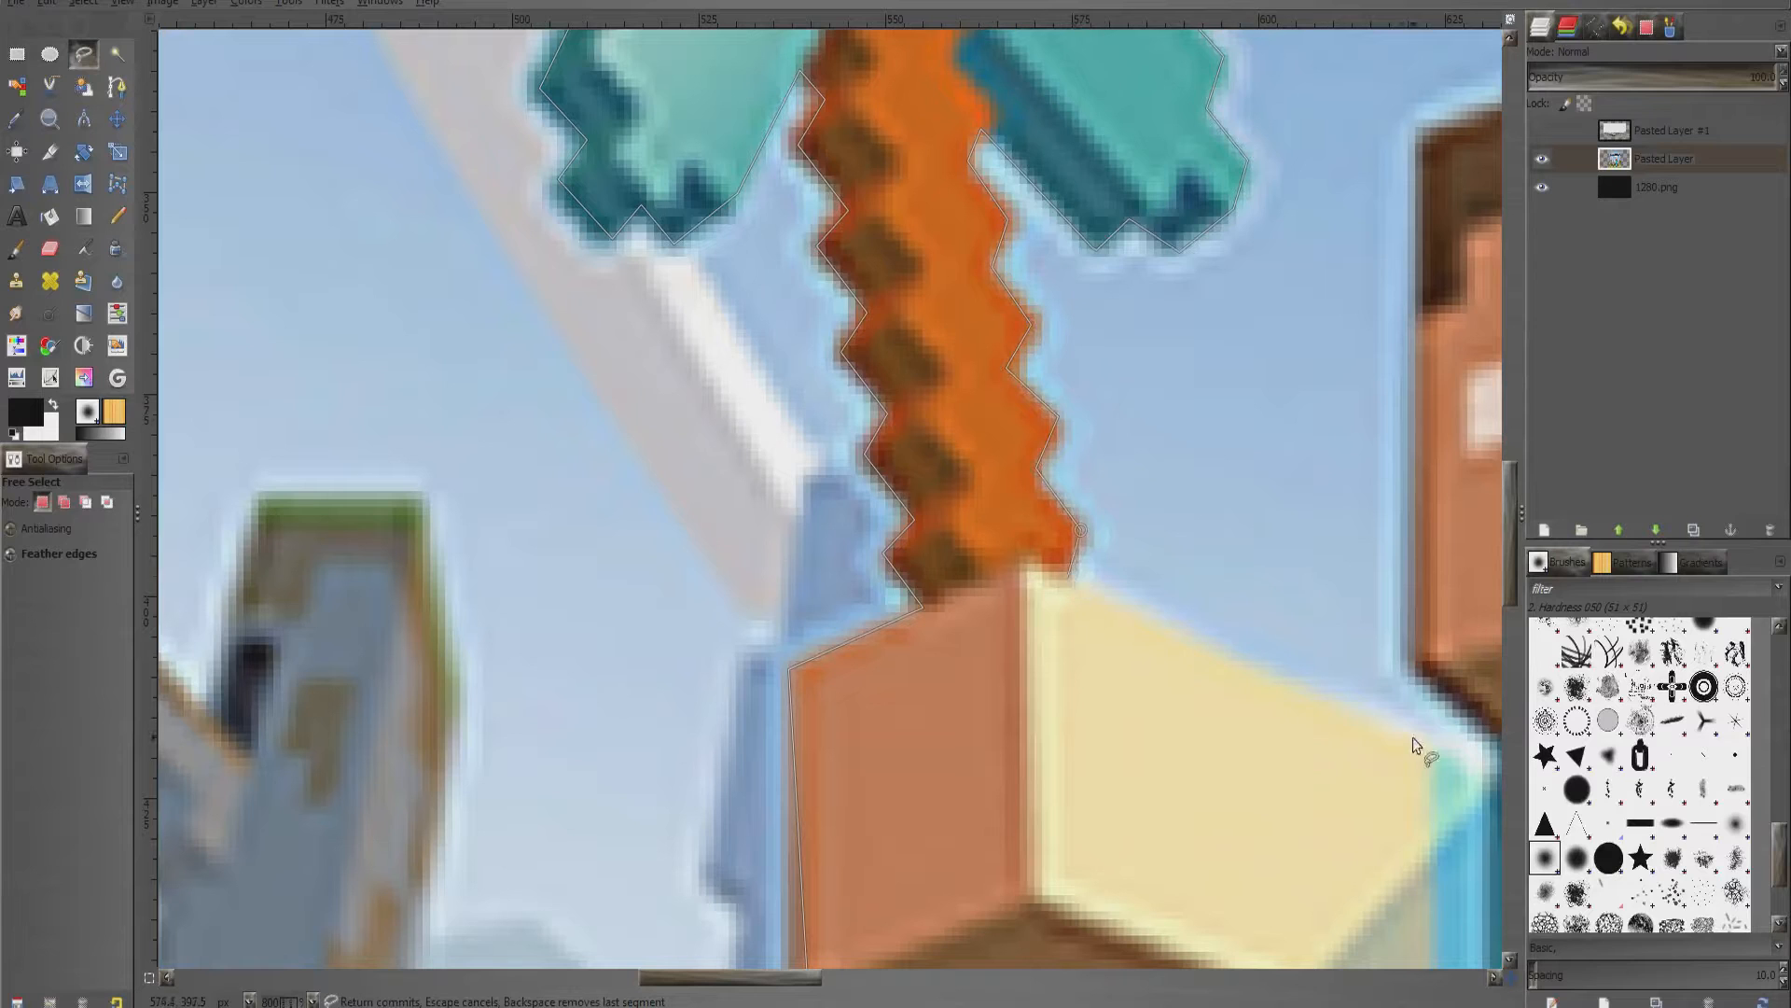
left_click(1488, 769)
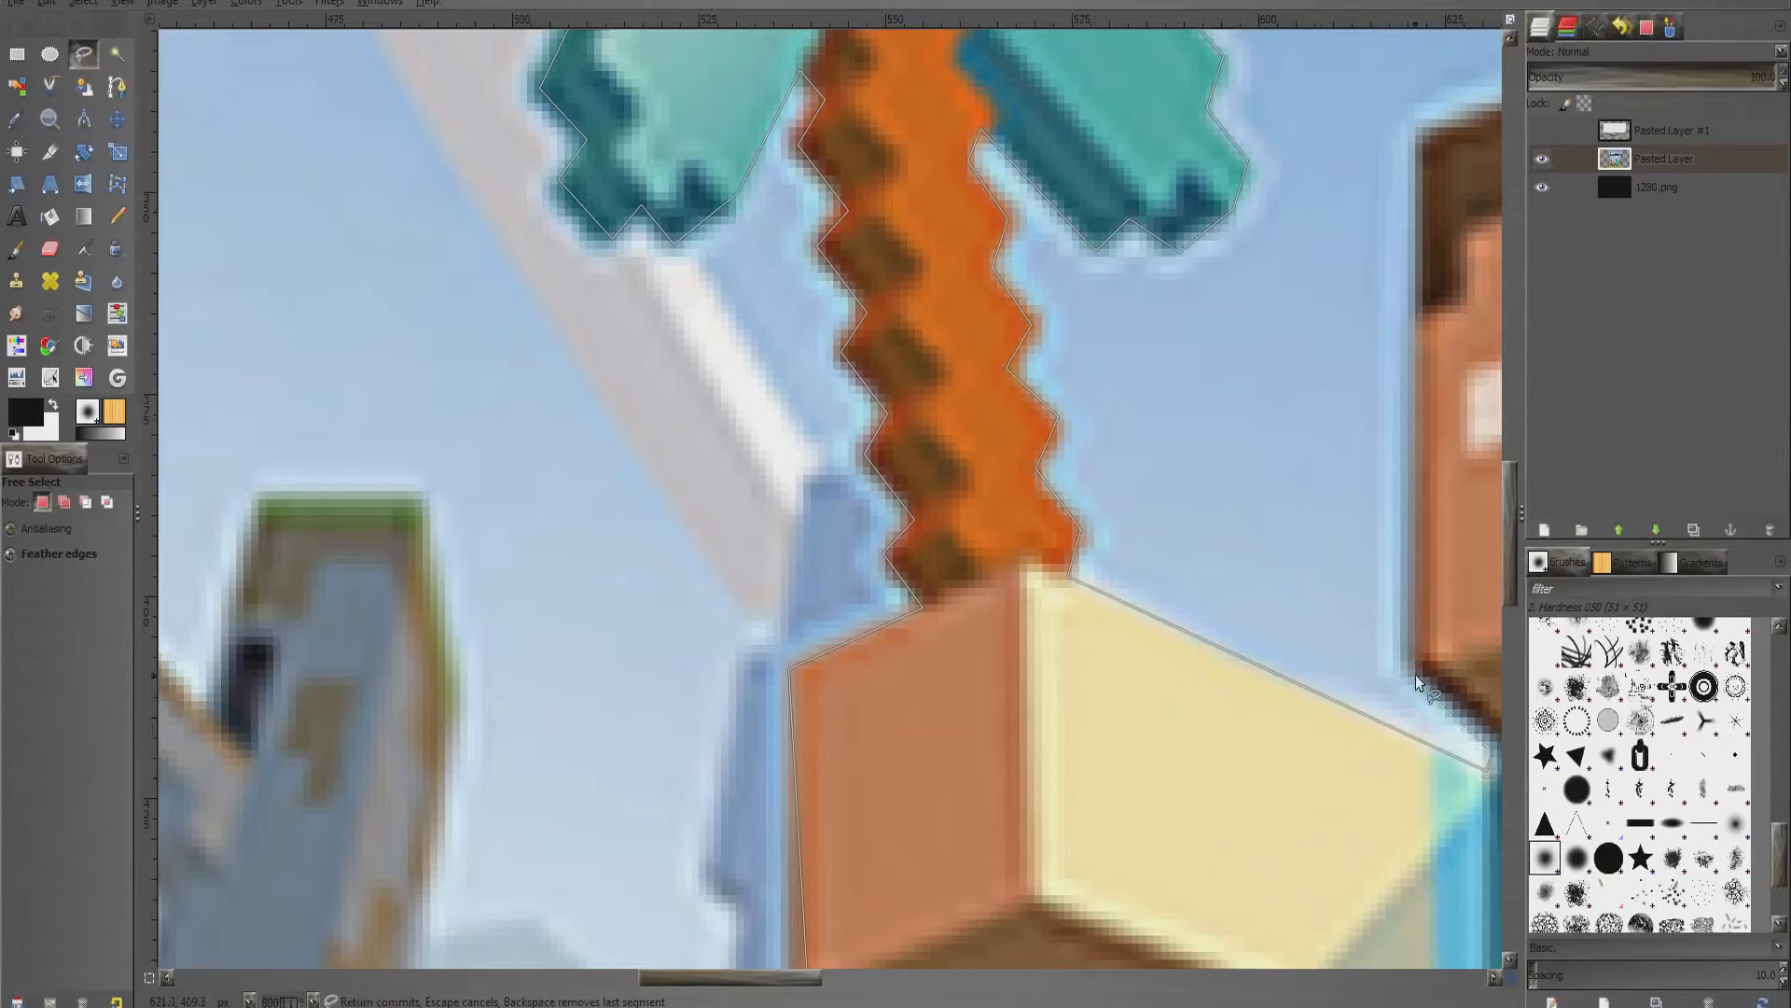
Continue the selection outline around the top and far side of the character's head
scroll(1417, 683, "down", 2)
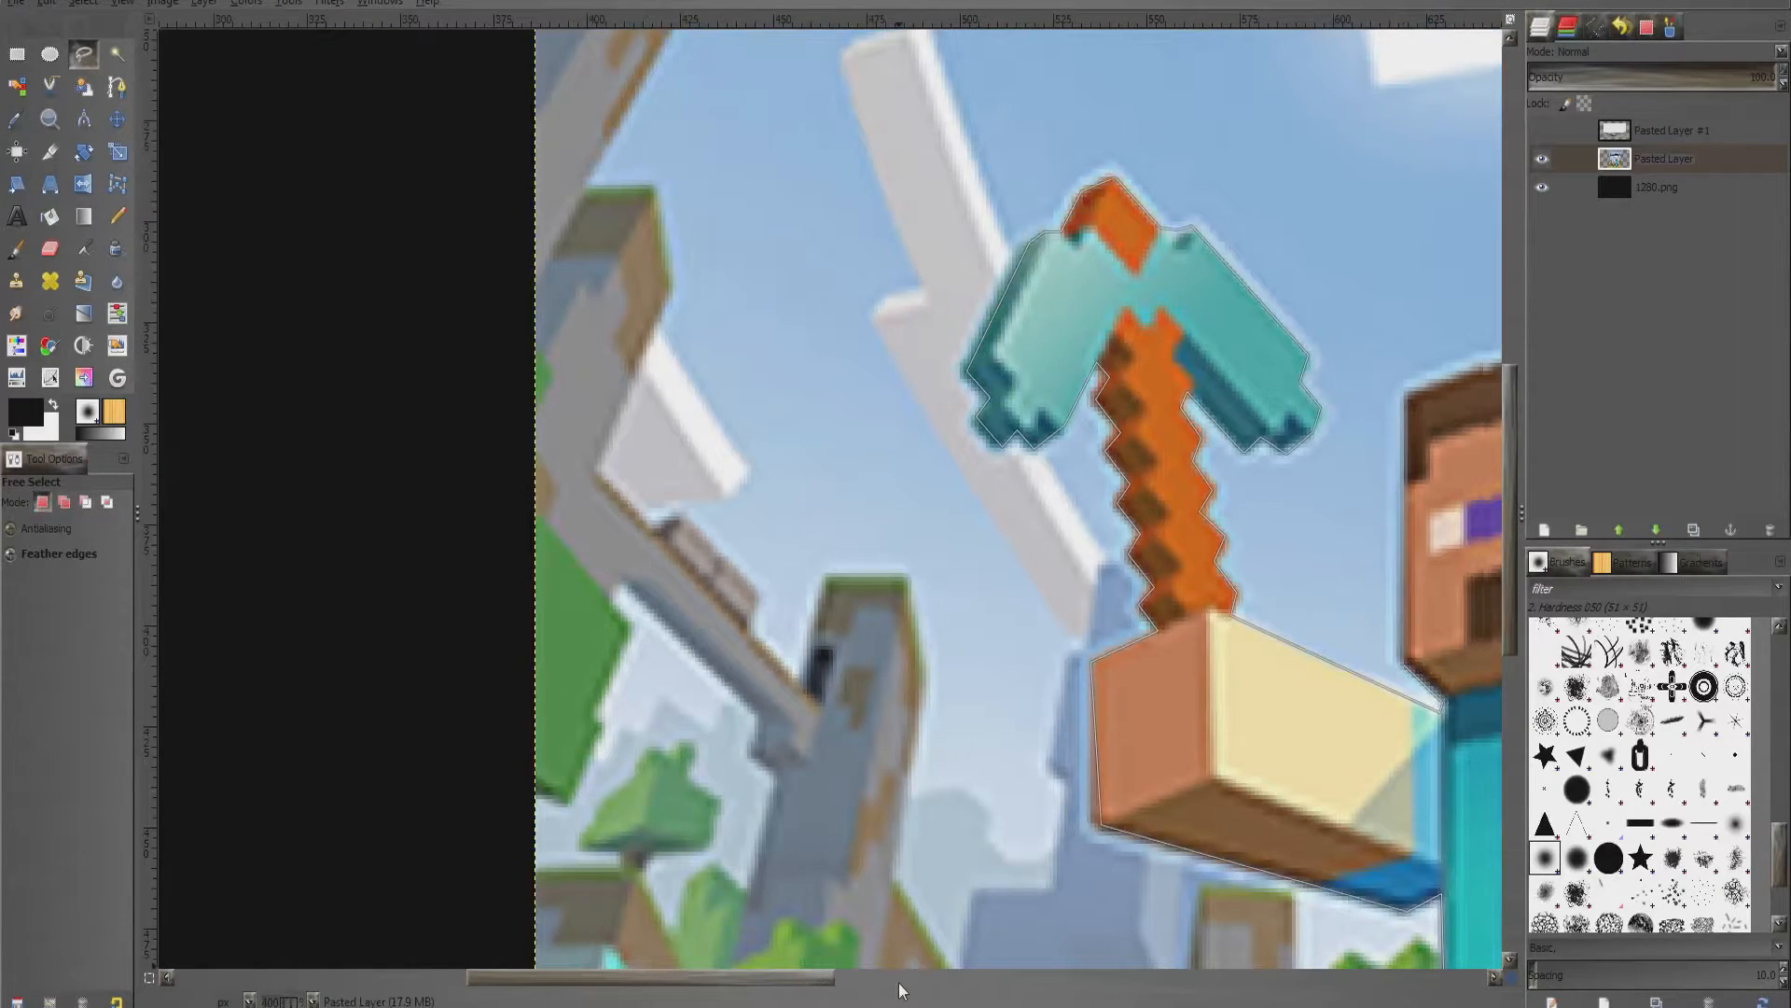
scroll(898, 981, "right", 2)
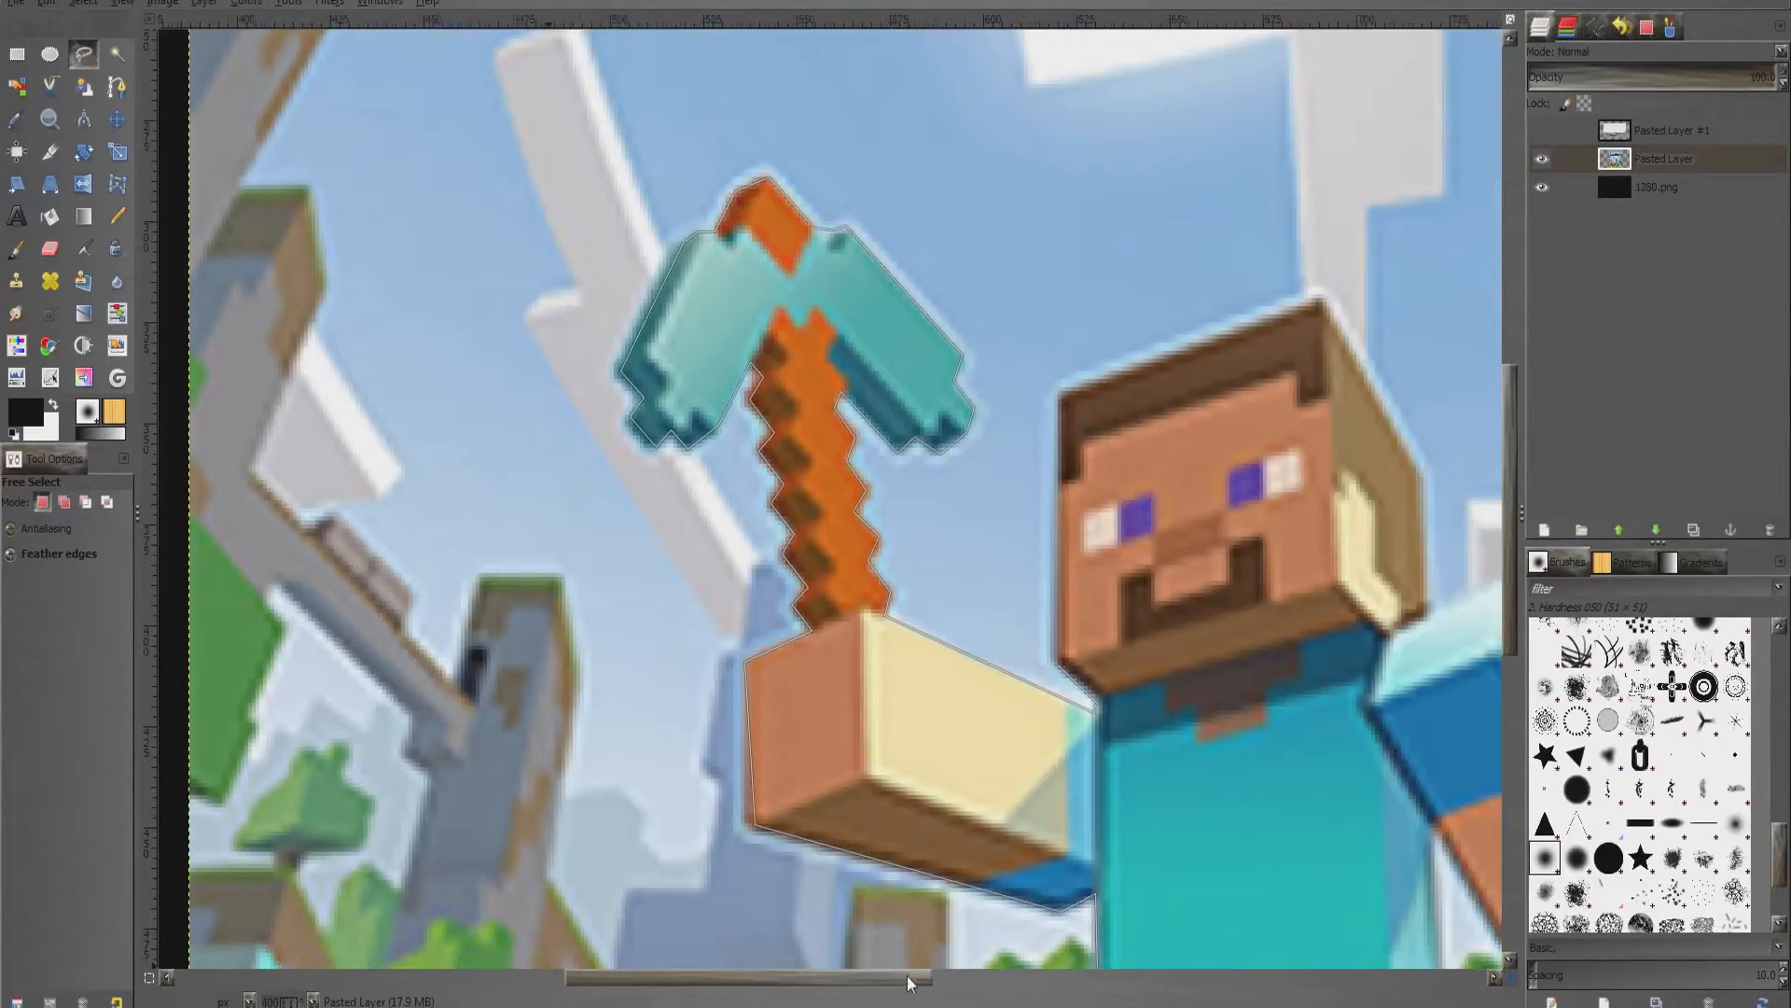
left_click(1063, 392)
left_click(1319, 299)
left_click(1419, 469)
left_click(1425, 612)
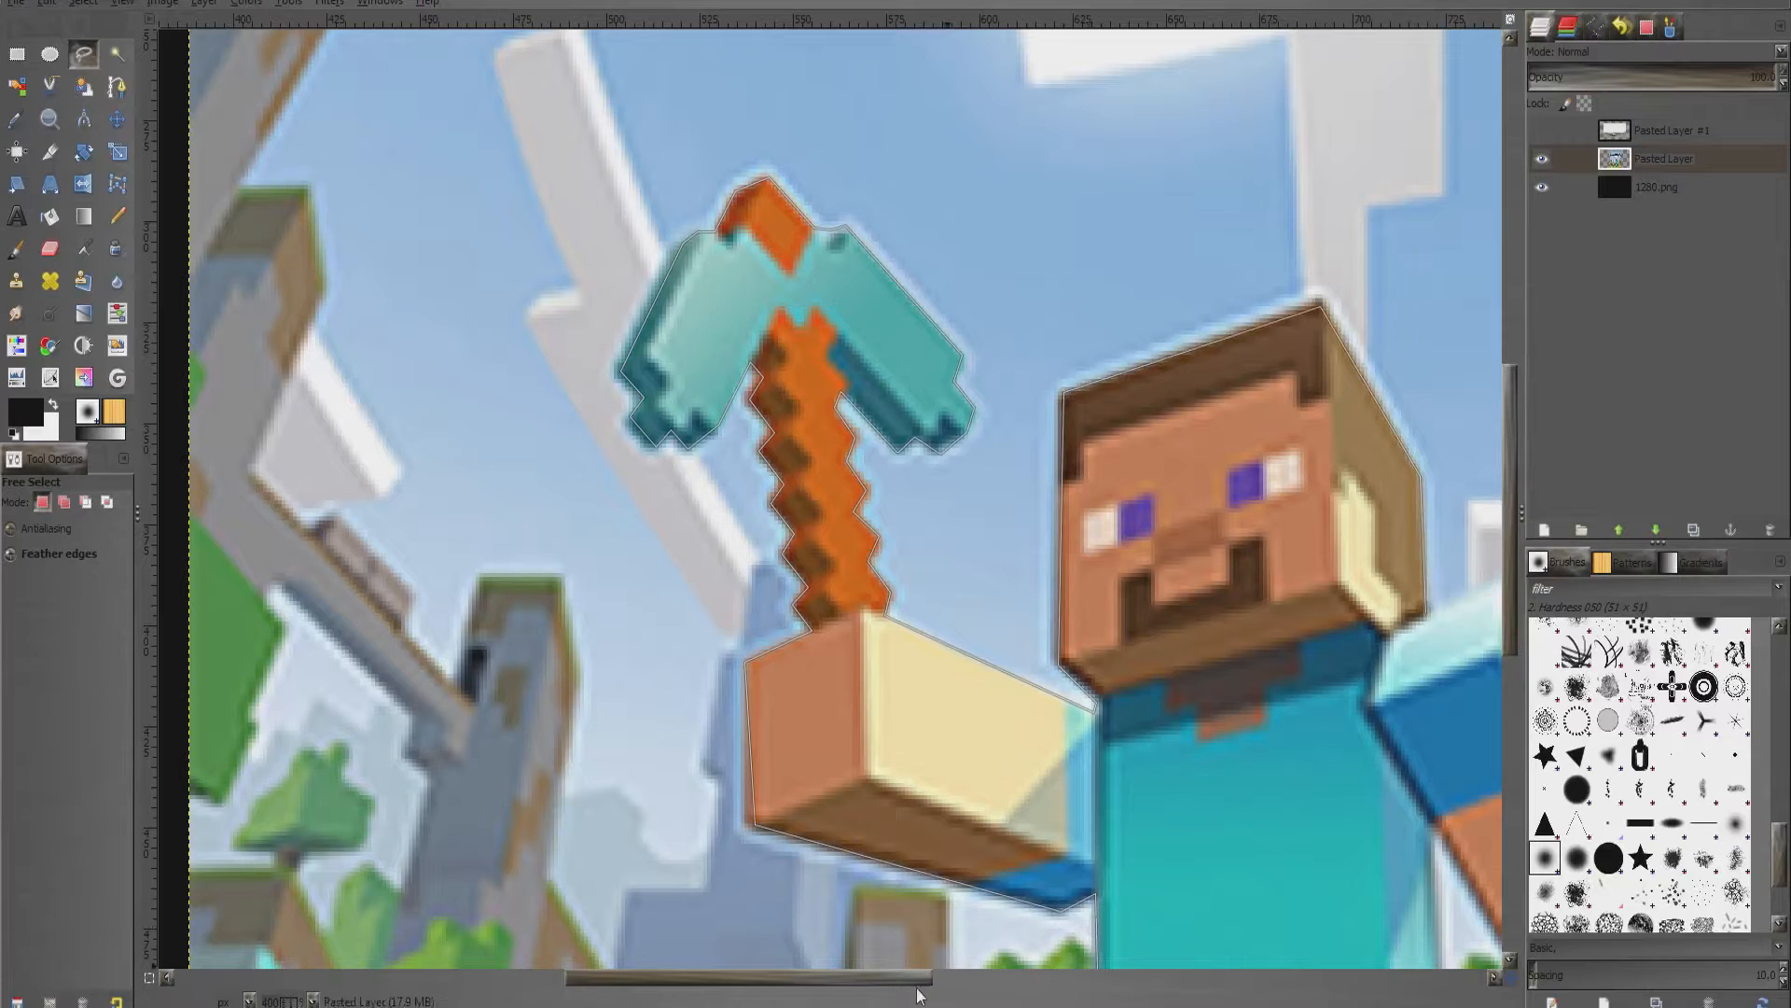
Trace the selection outline around the character's lowered arm, from the shoulder past the hand to the torso
left_click_drag(906, 982, 1071, 983)
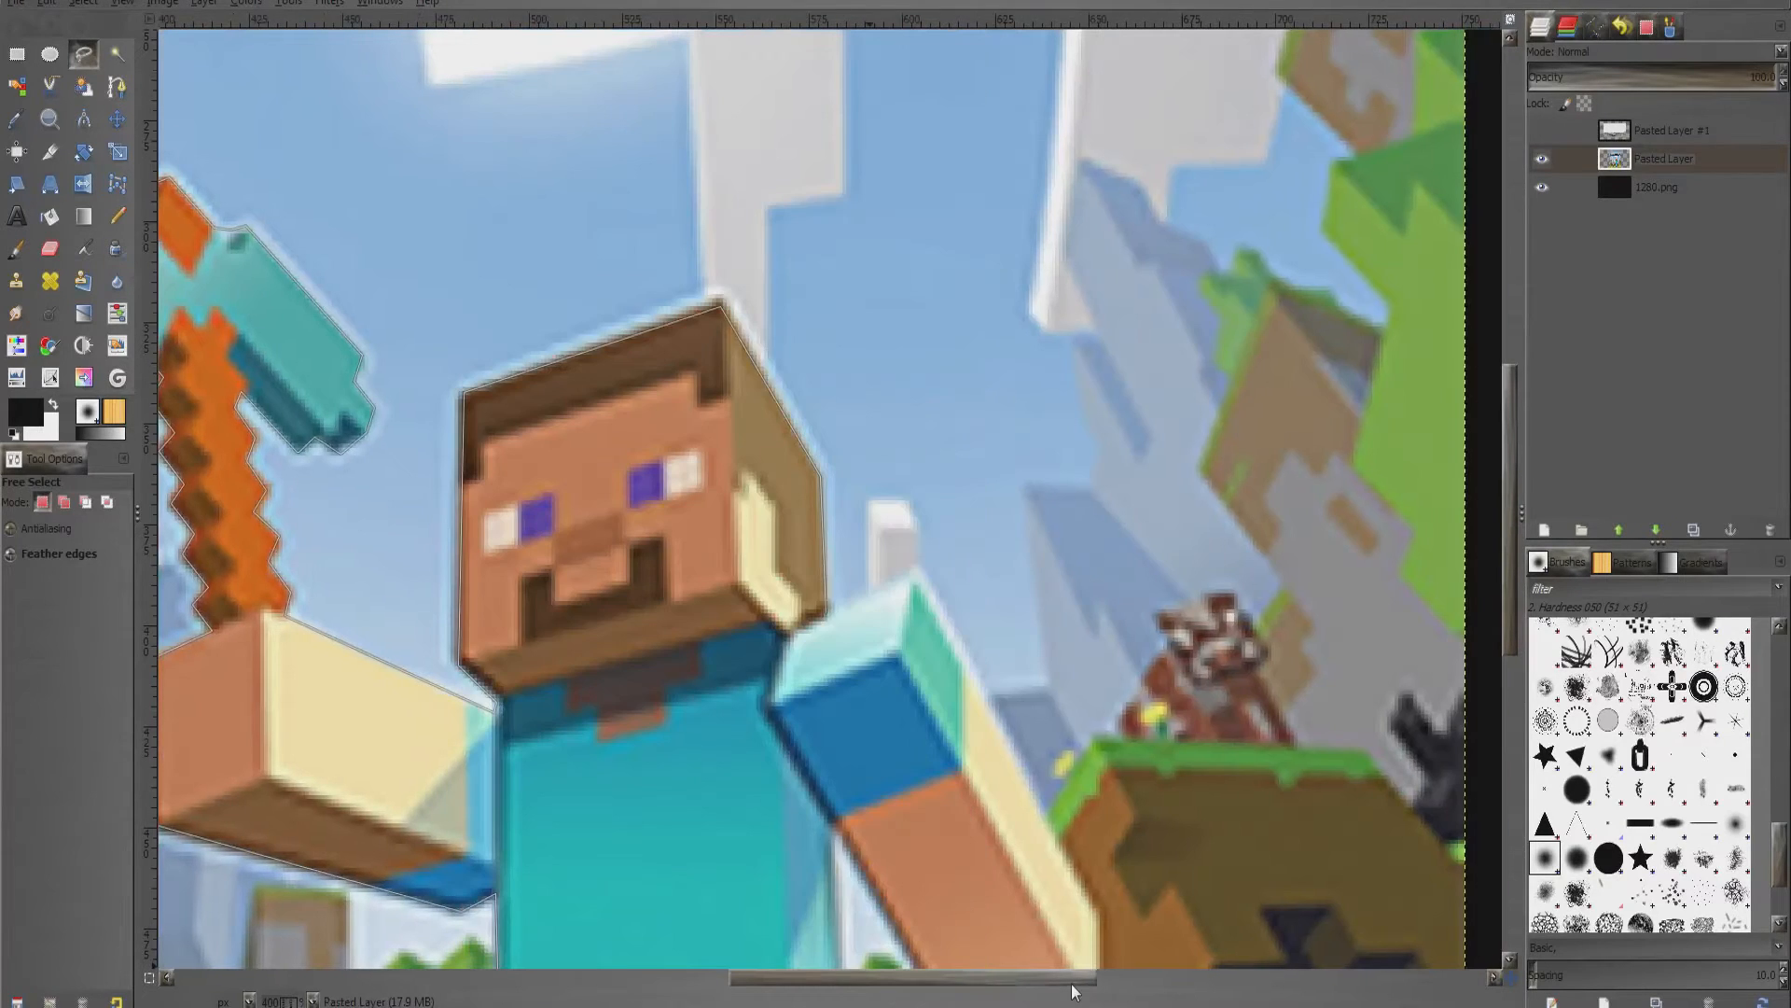
left_click(914, 575)
left_click_drag(1509, 558, 1519, 612)
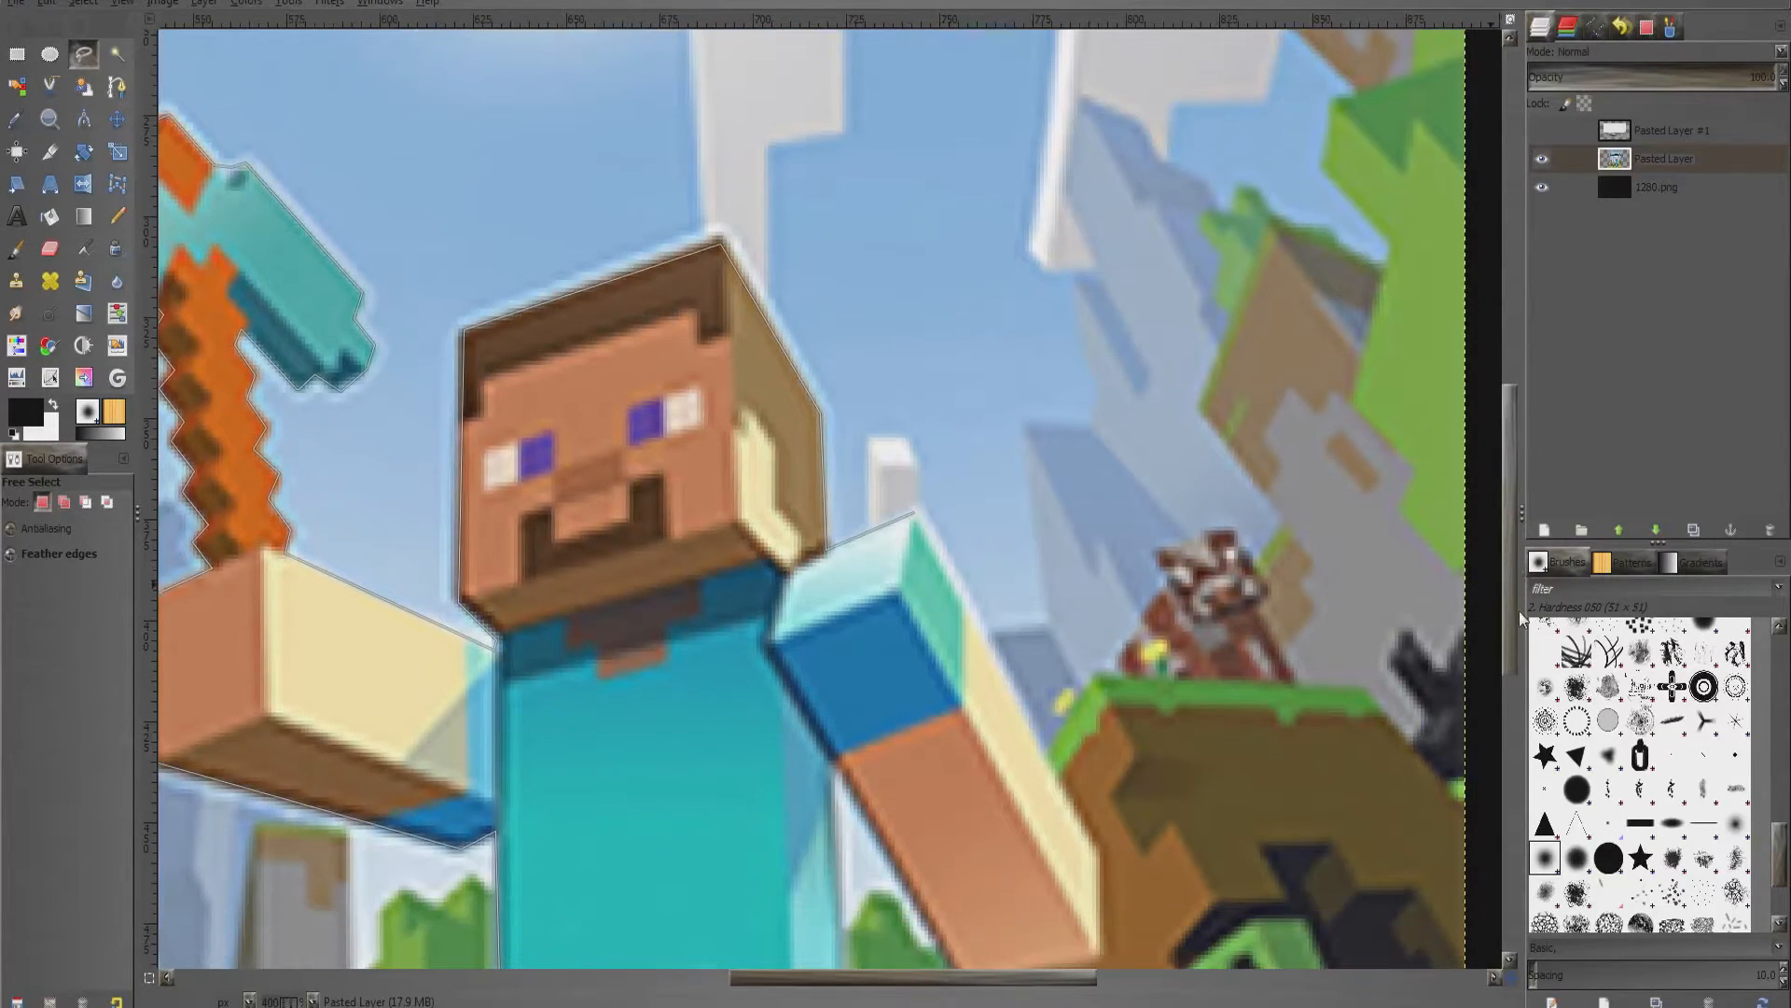
left_click(1094, 749)
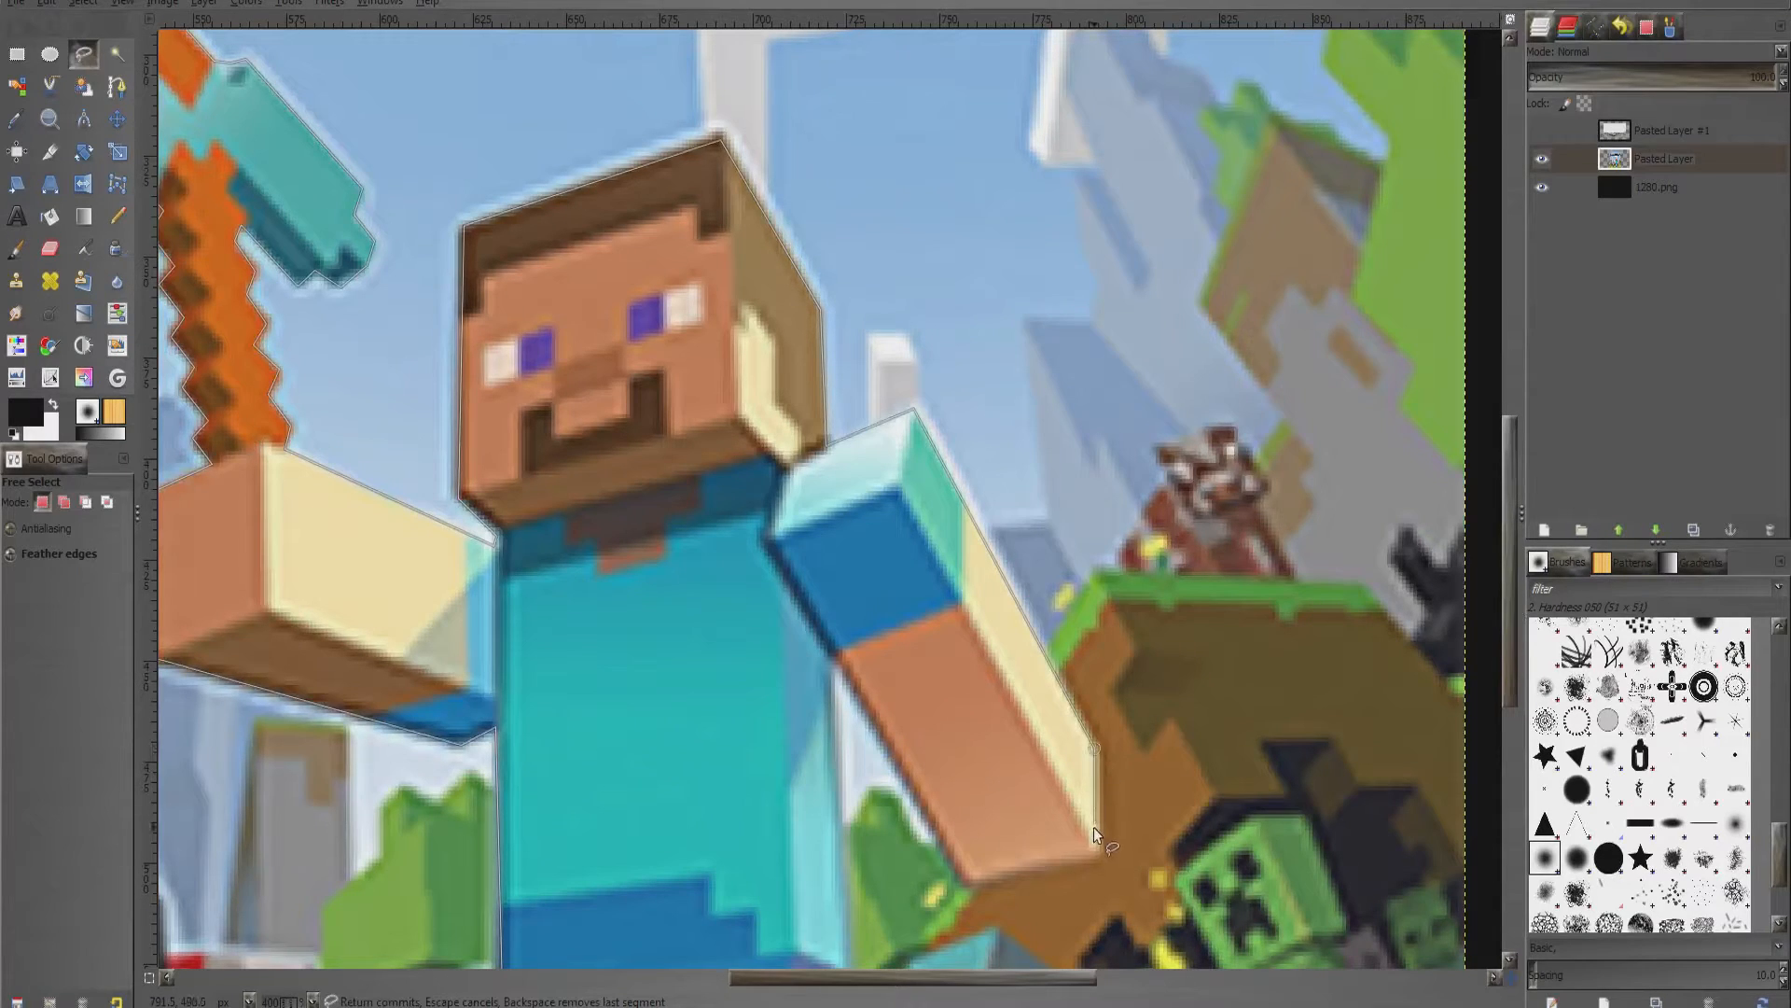
left_click(972, 879)
left_click(830, 649)
Continue the selection outline down the far side of the torso and around the character's rear leg
left_click_drag(1510, 557, 1515, 668)
left_click(841, 614)
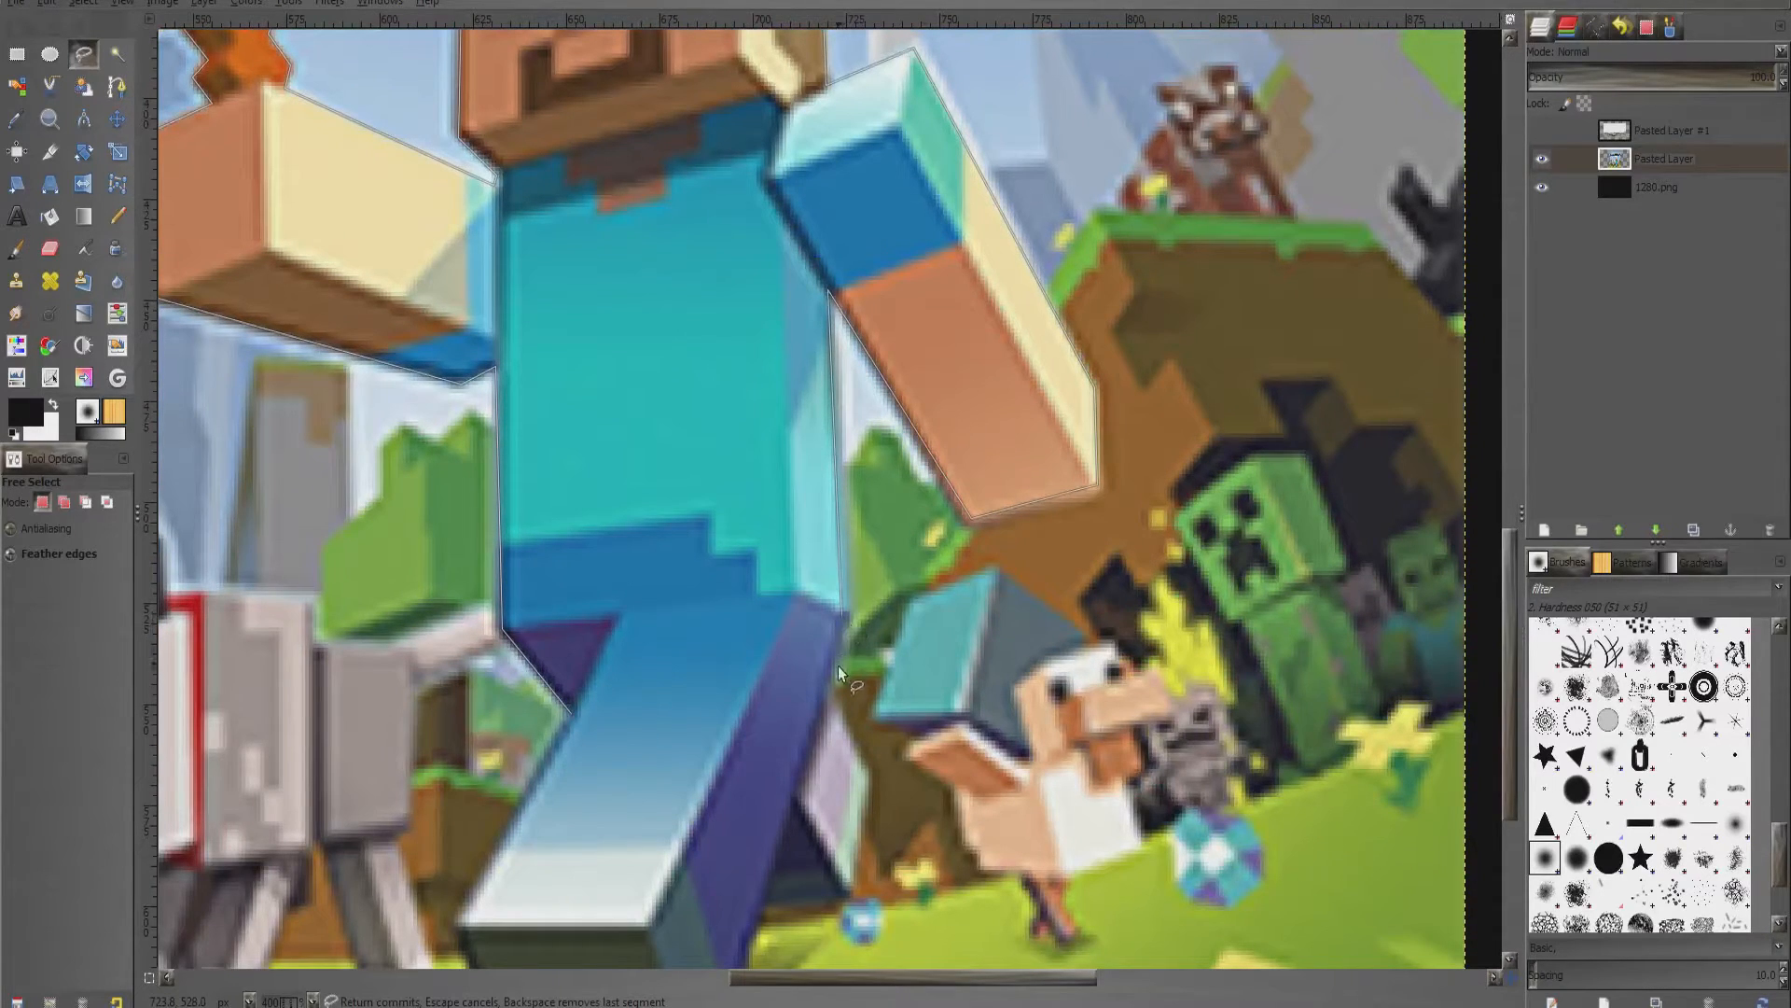
left_click(830, 698)
left_click(847, 885)
left_click(764, 902)
scroll(1504, 707, "down", 3)
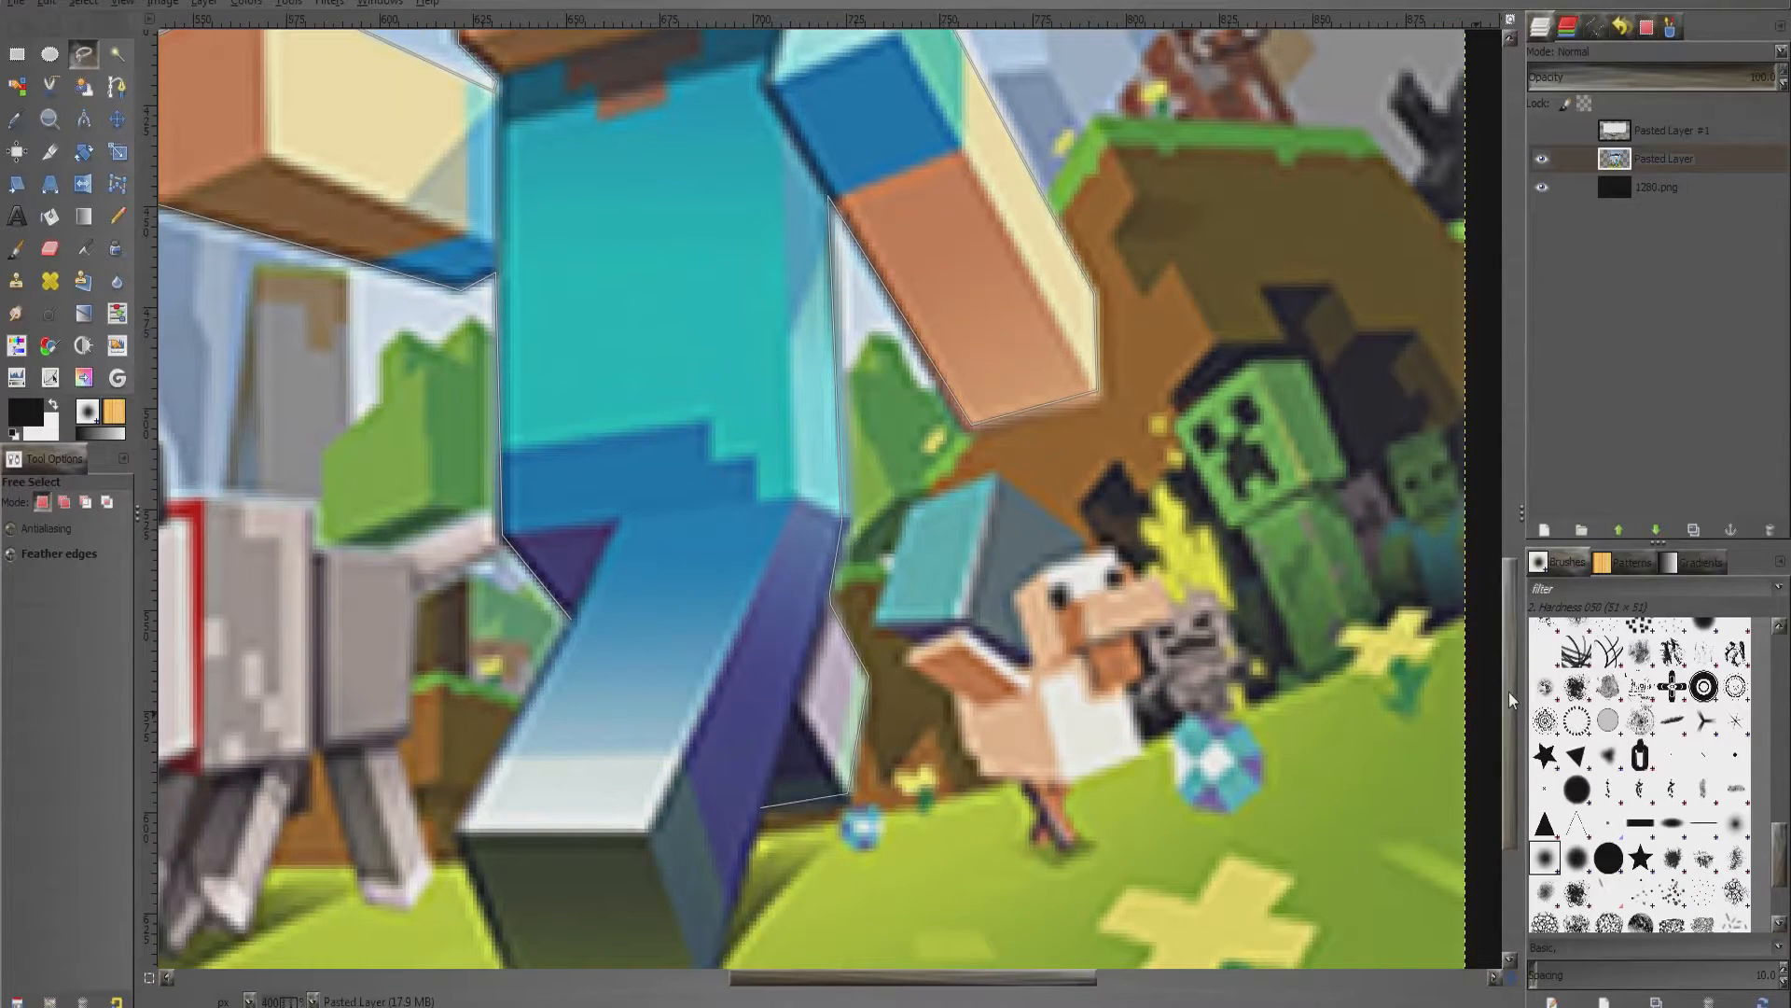
Trace the outline around the front foot and up the leg to its starting point, then commit the selection
scroll(1508, 692, "down", 5)
left_click(700, 856)
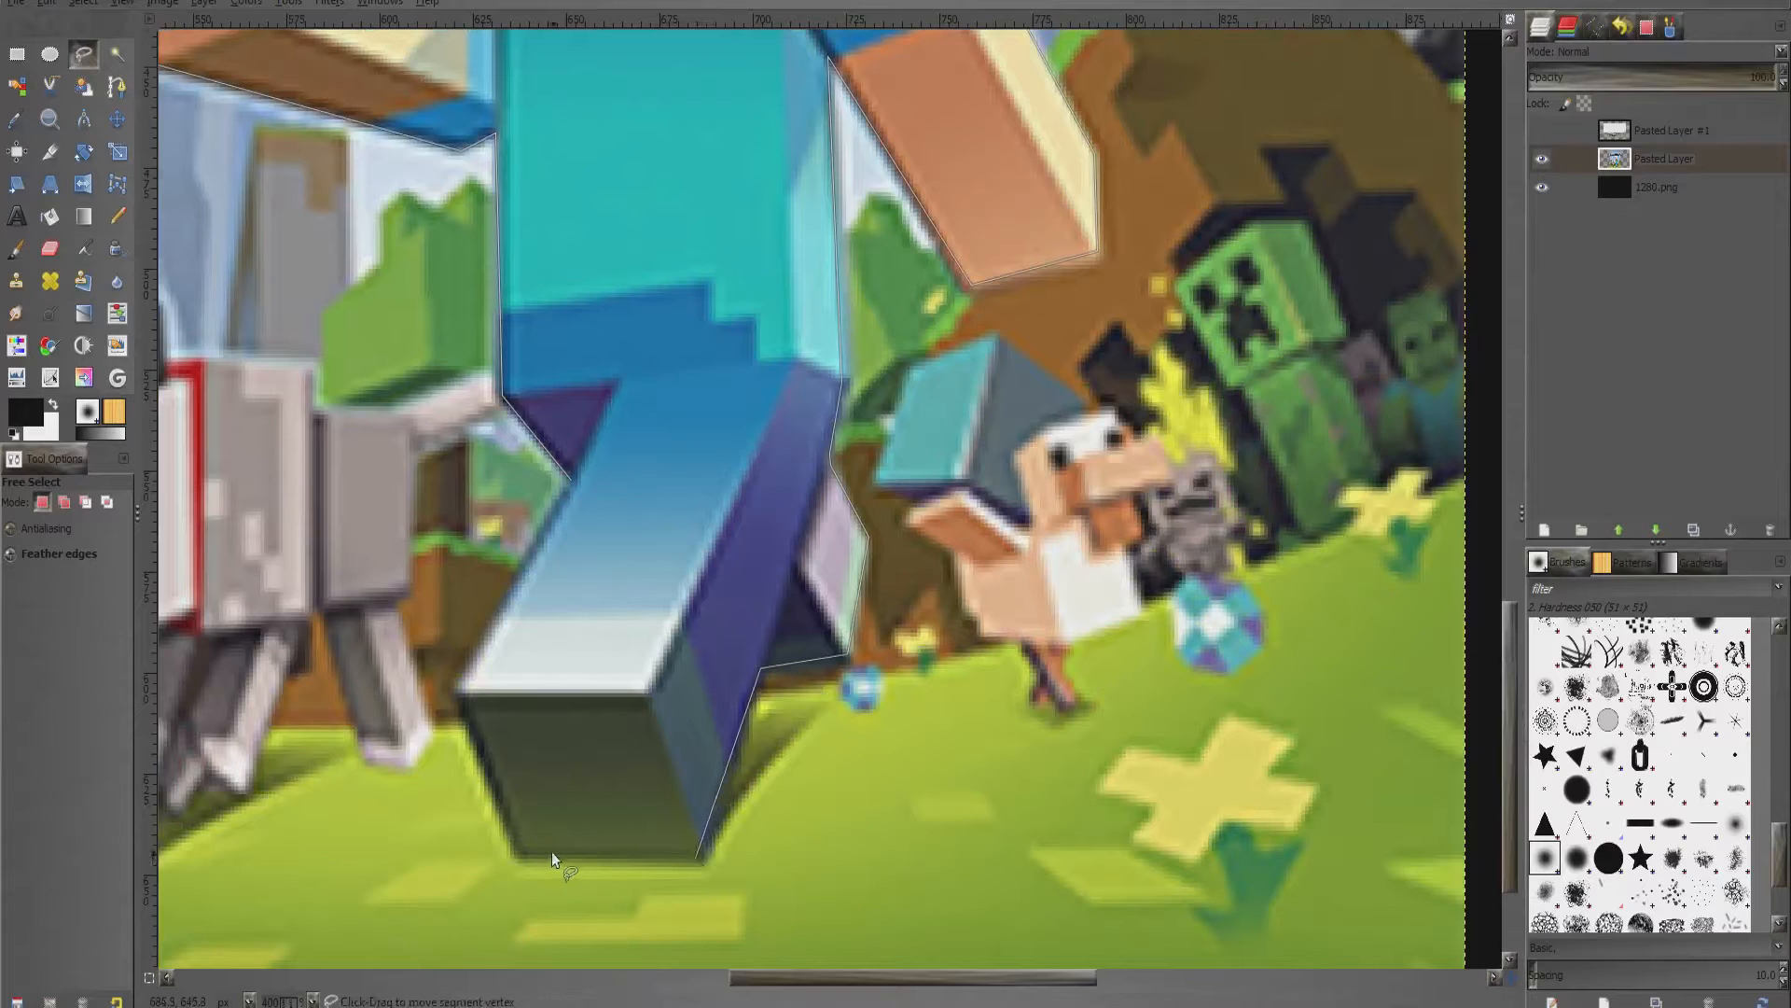
left_click(522, 854)
left_click(458, 695)
left_click(571, 479)
key("Return")
Copy the selected character onto a new layer and delete the game cover layer
key("ctrl+c")
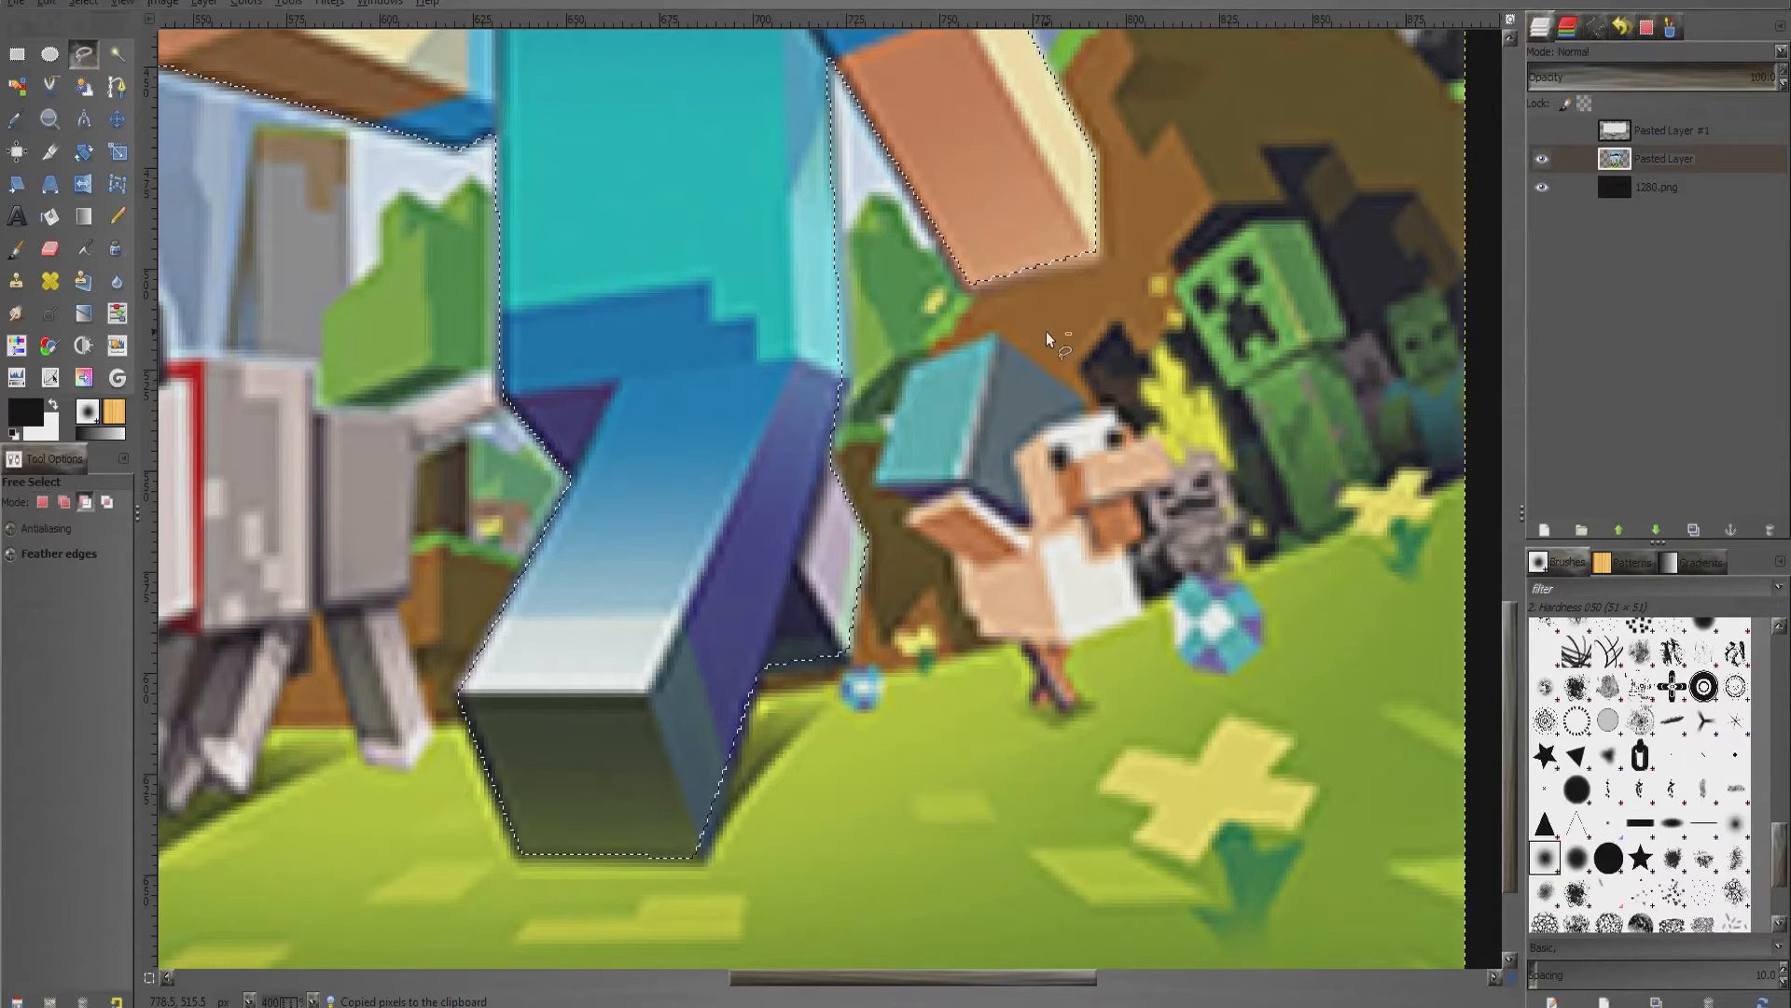
scroll(1045, 332, "down", 1)
scroll(977, 306, "down", 2)
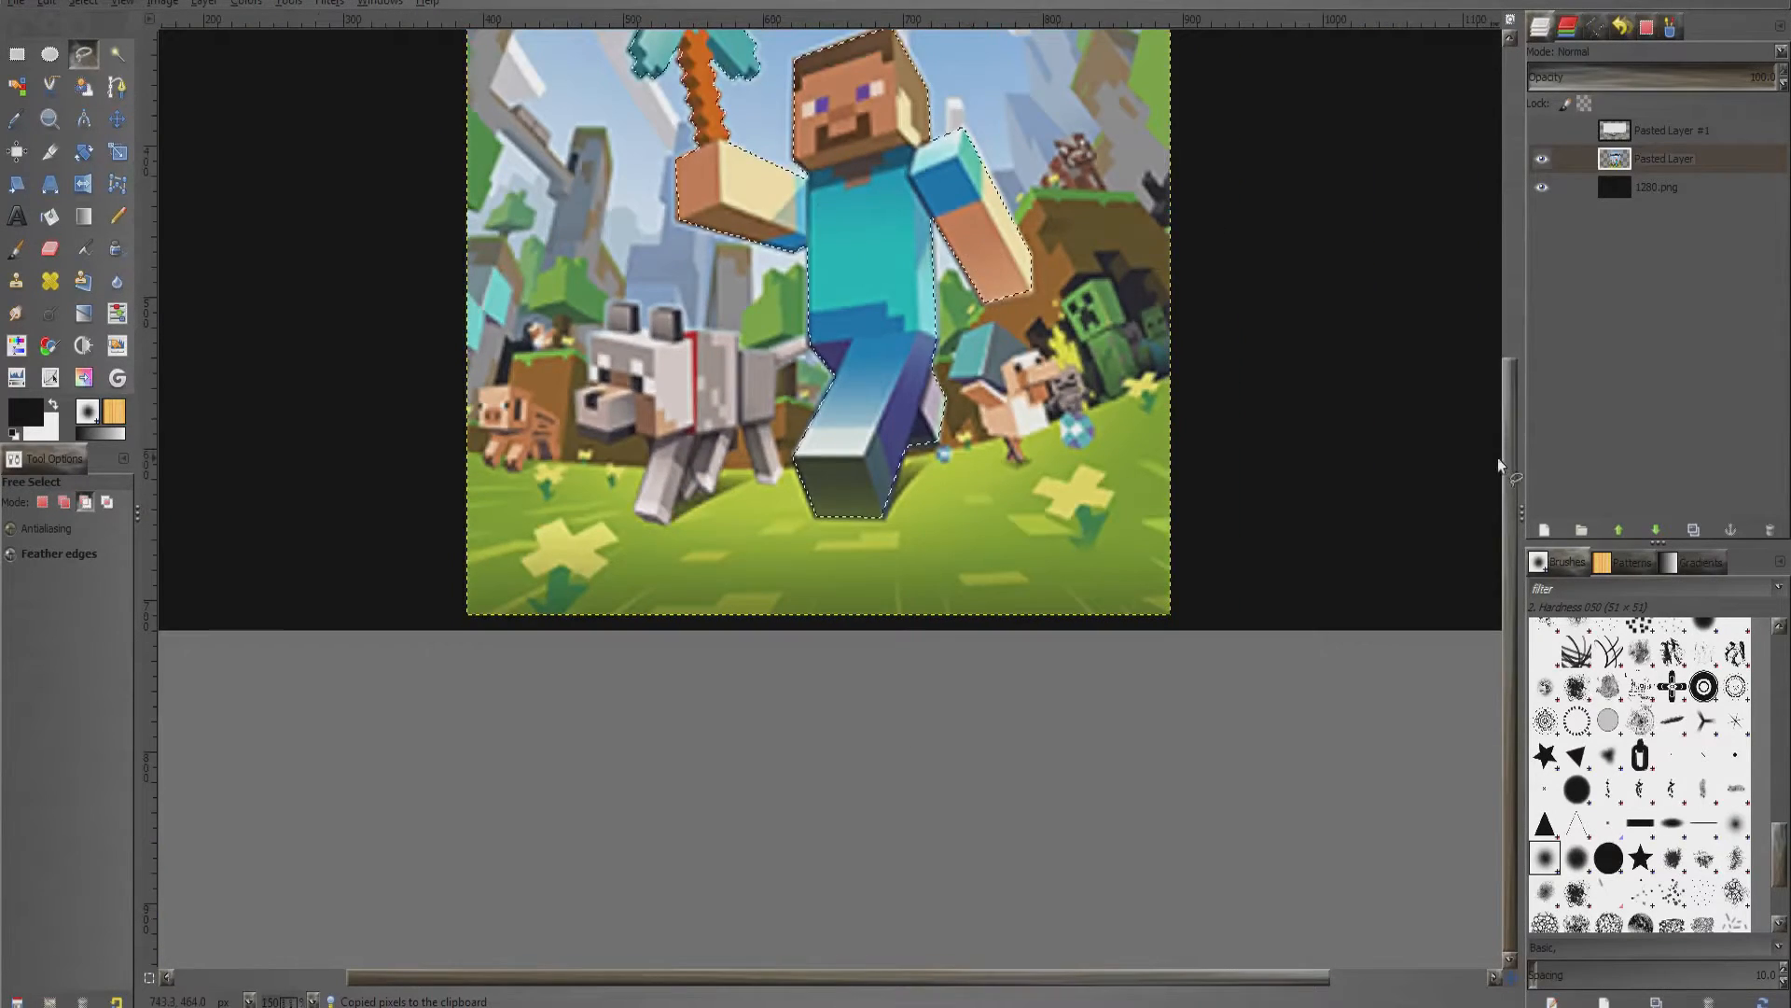
left_click_drag(1509, 461, 1513, 345)
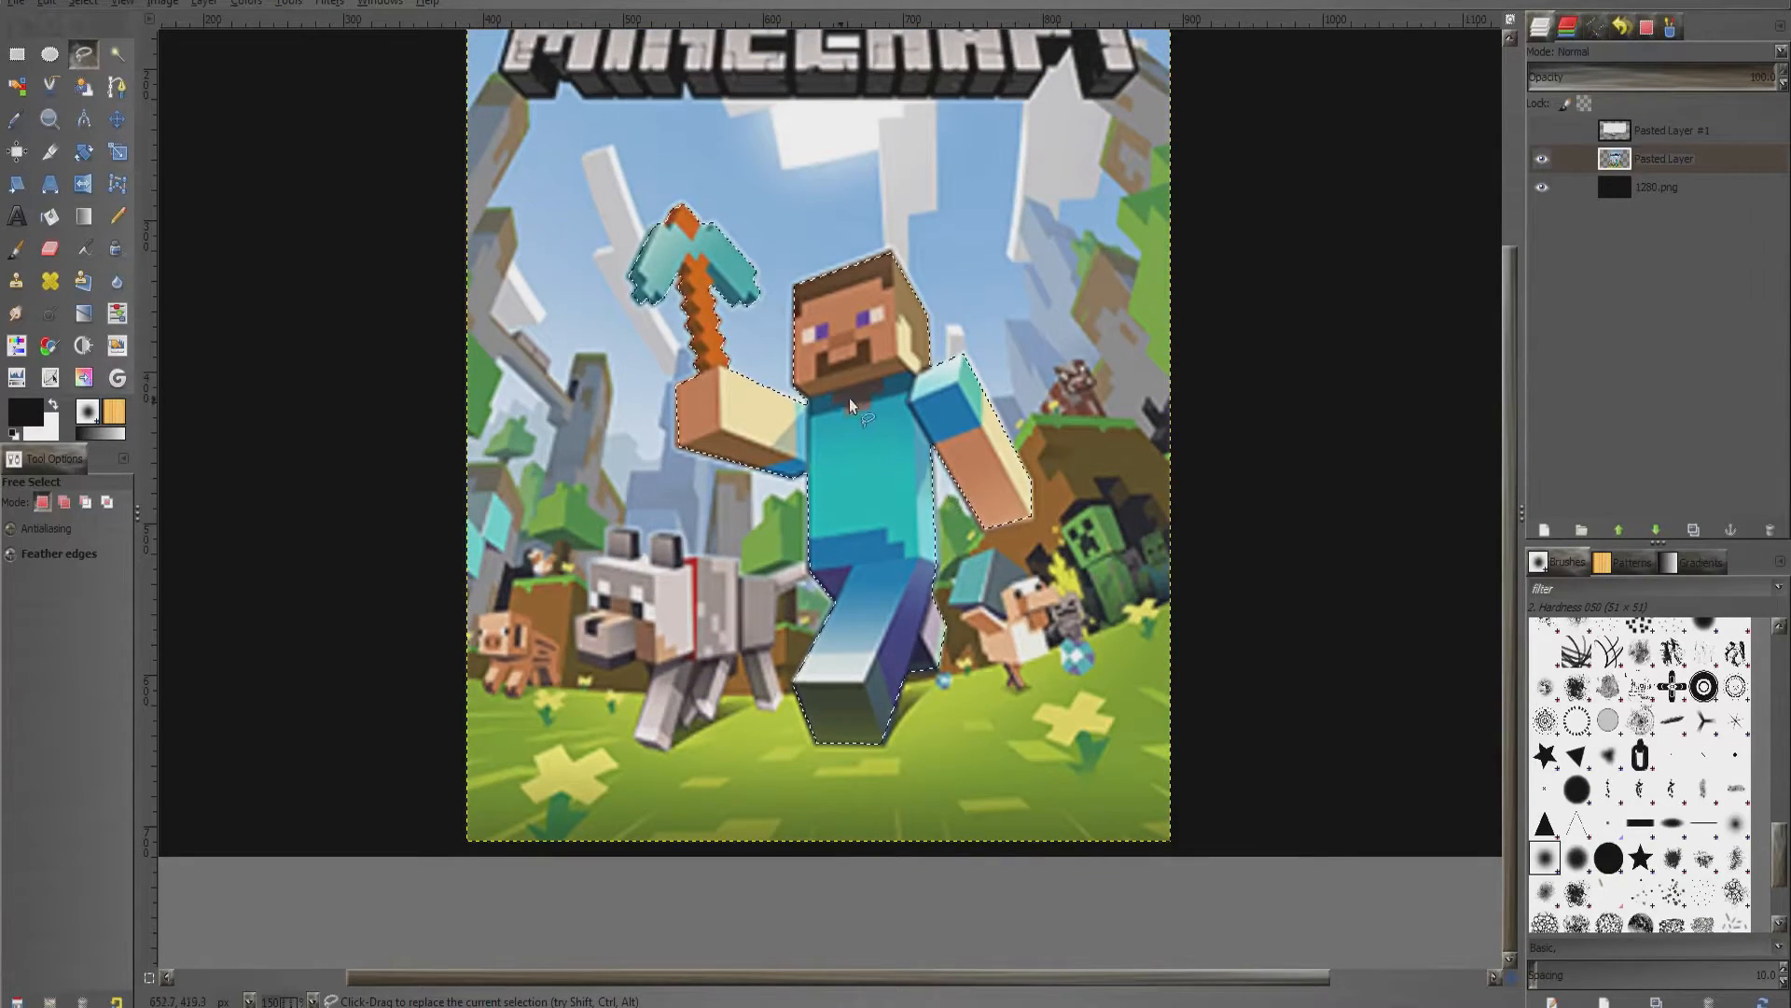
scroll(868, 392, "up", 1)
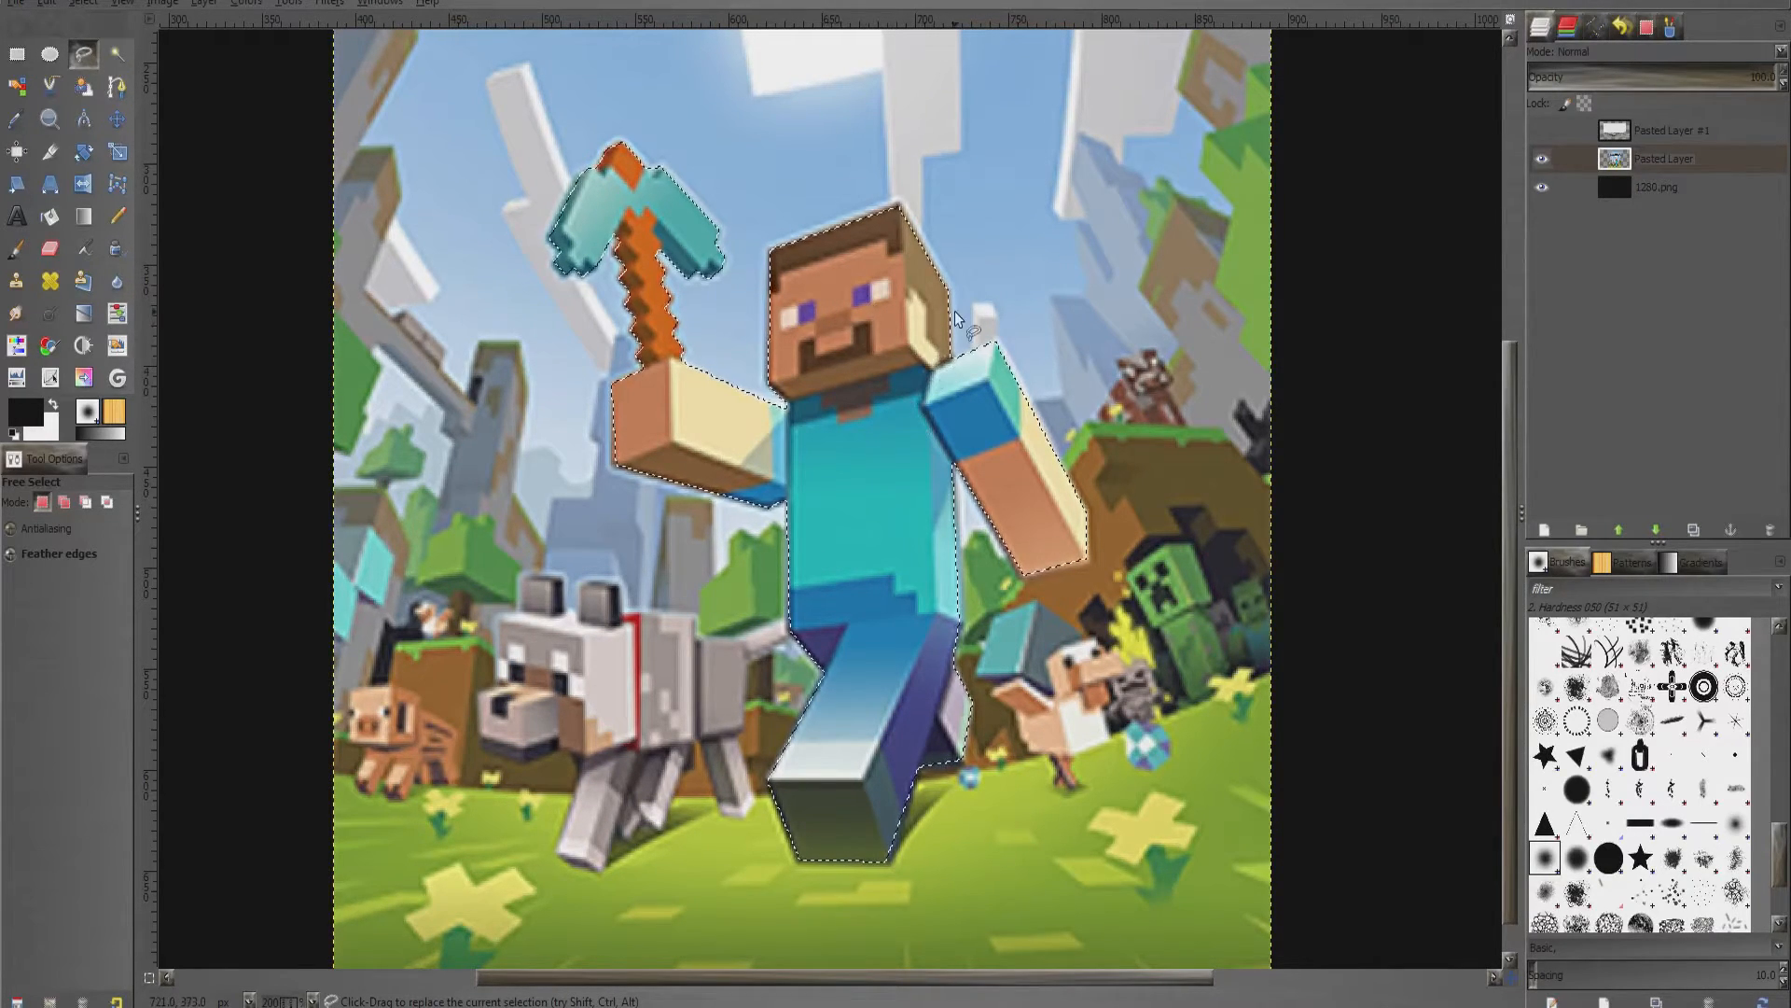
key("ctrl+c")
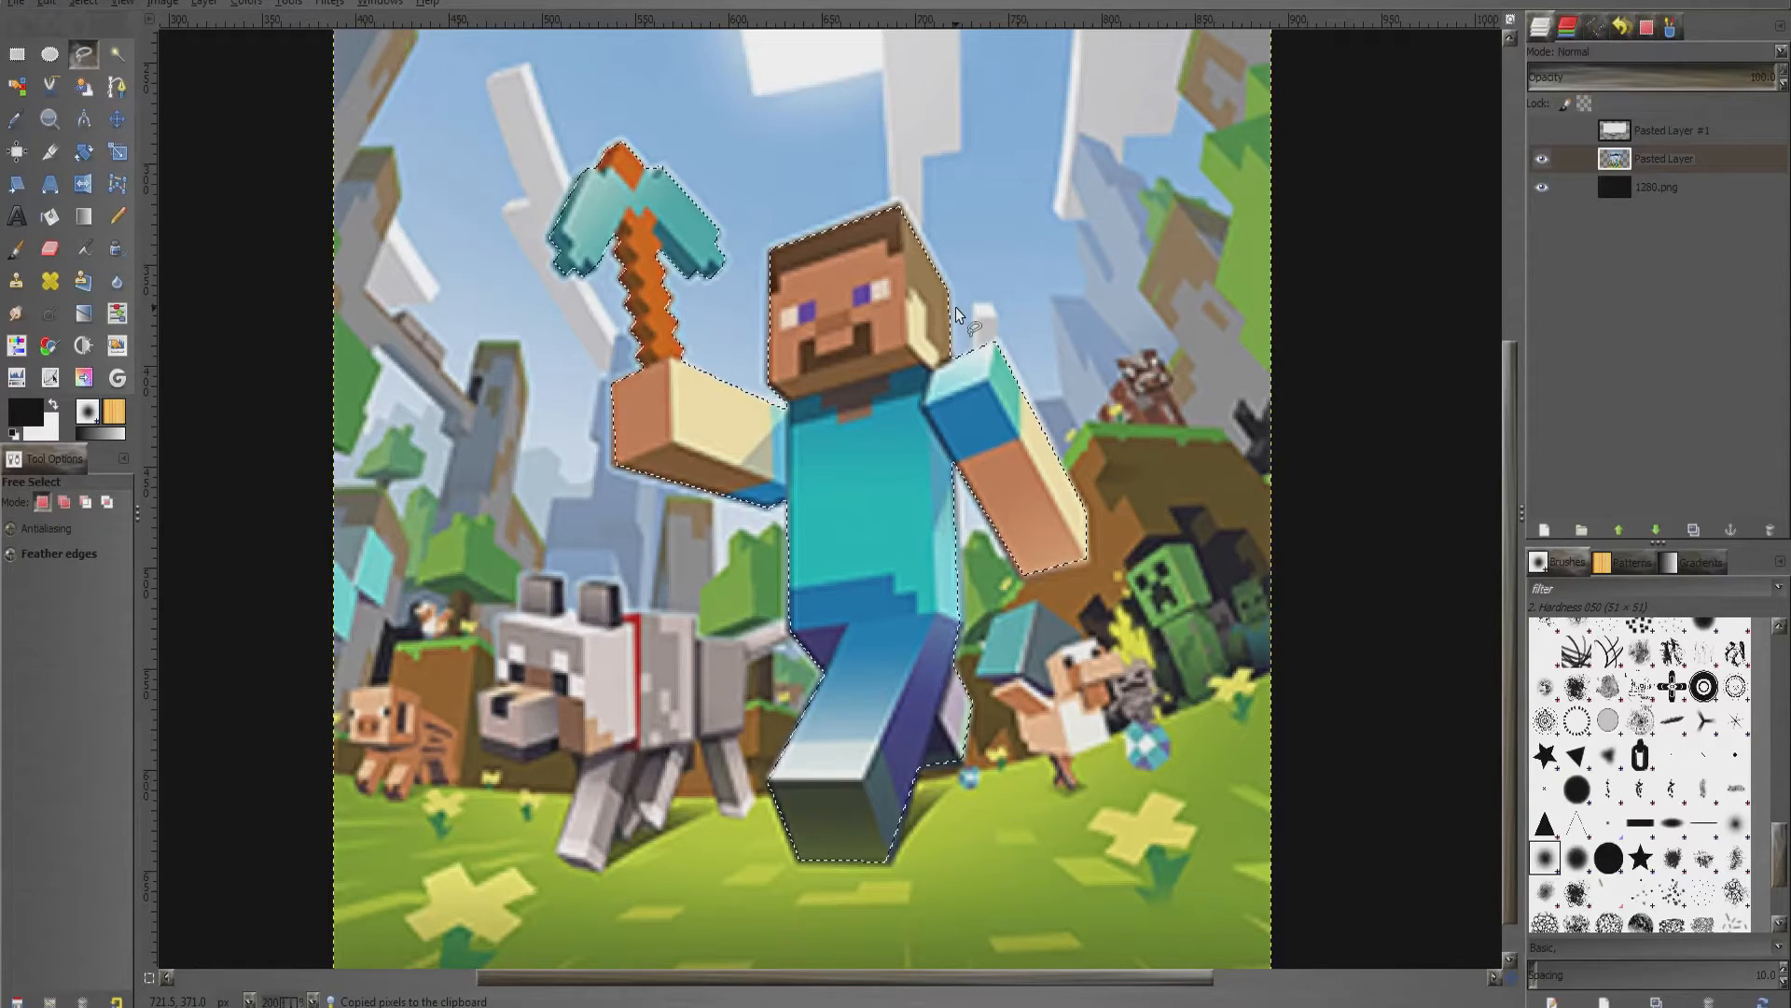
key("ctrl+v")
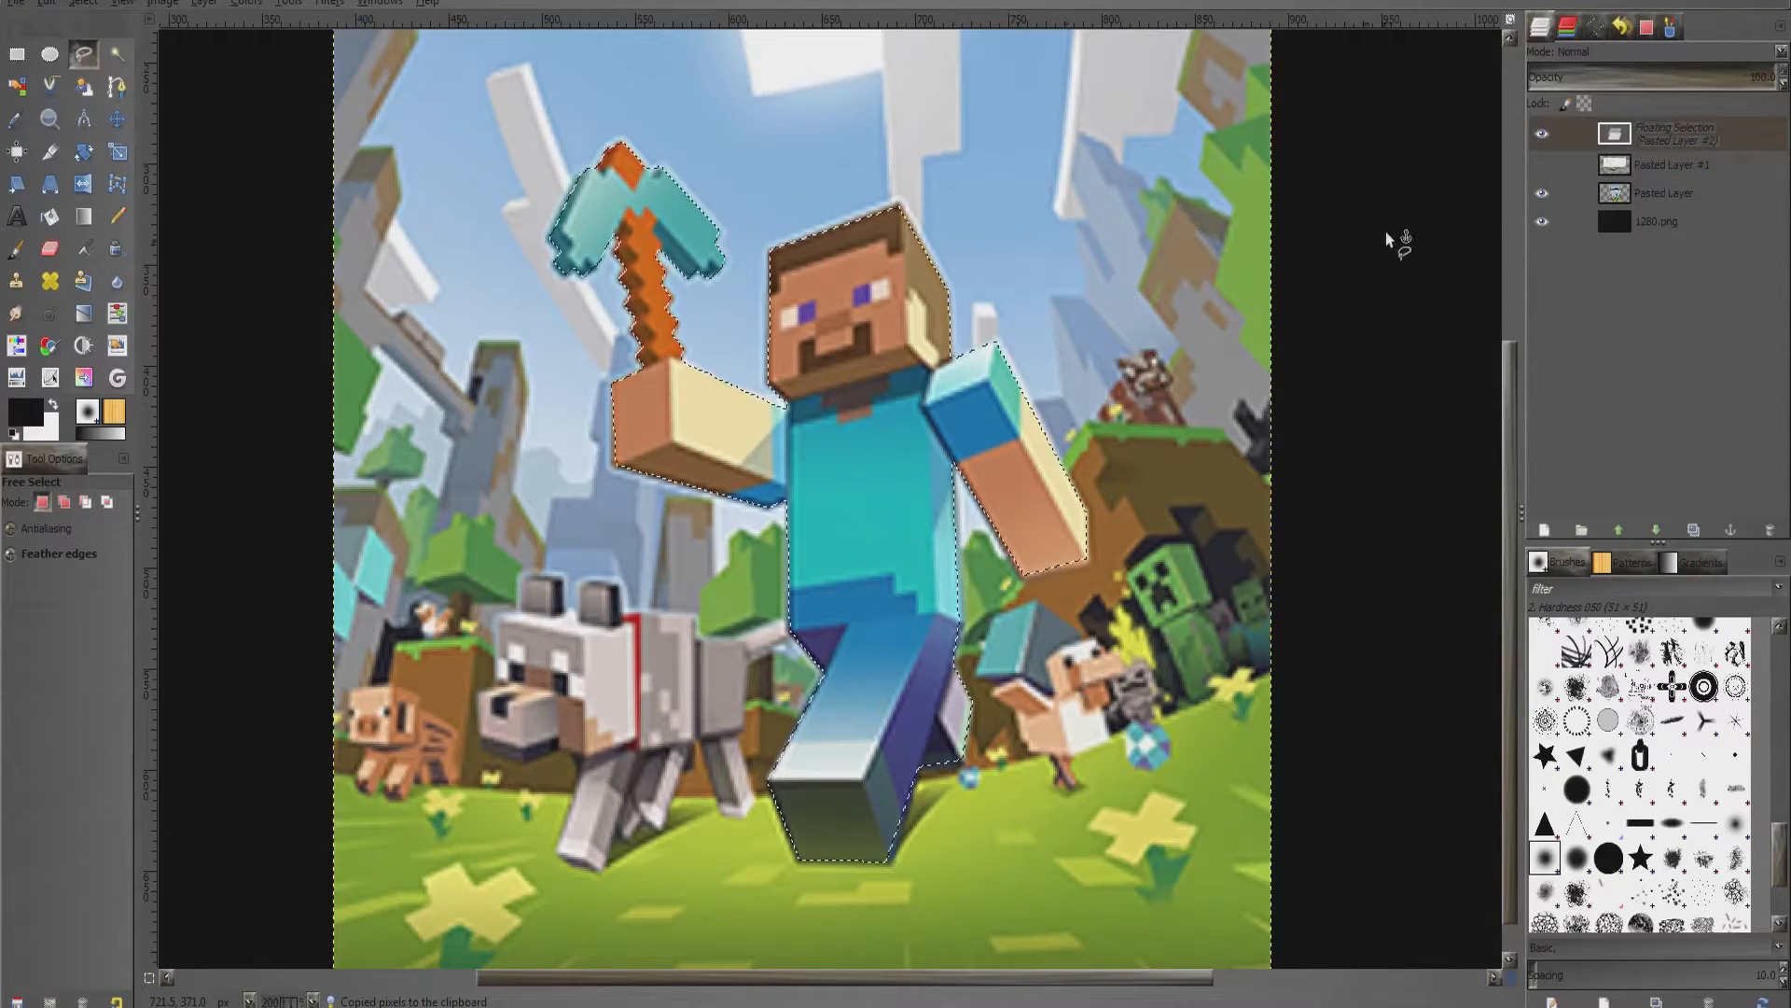
right_click(1631, 137)
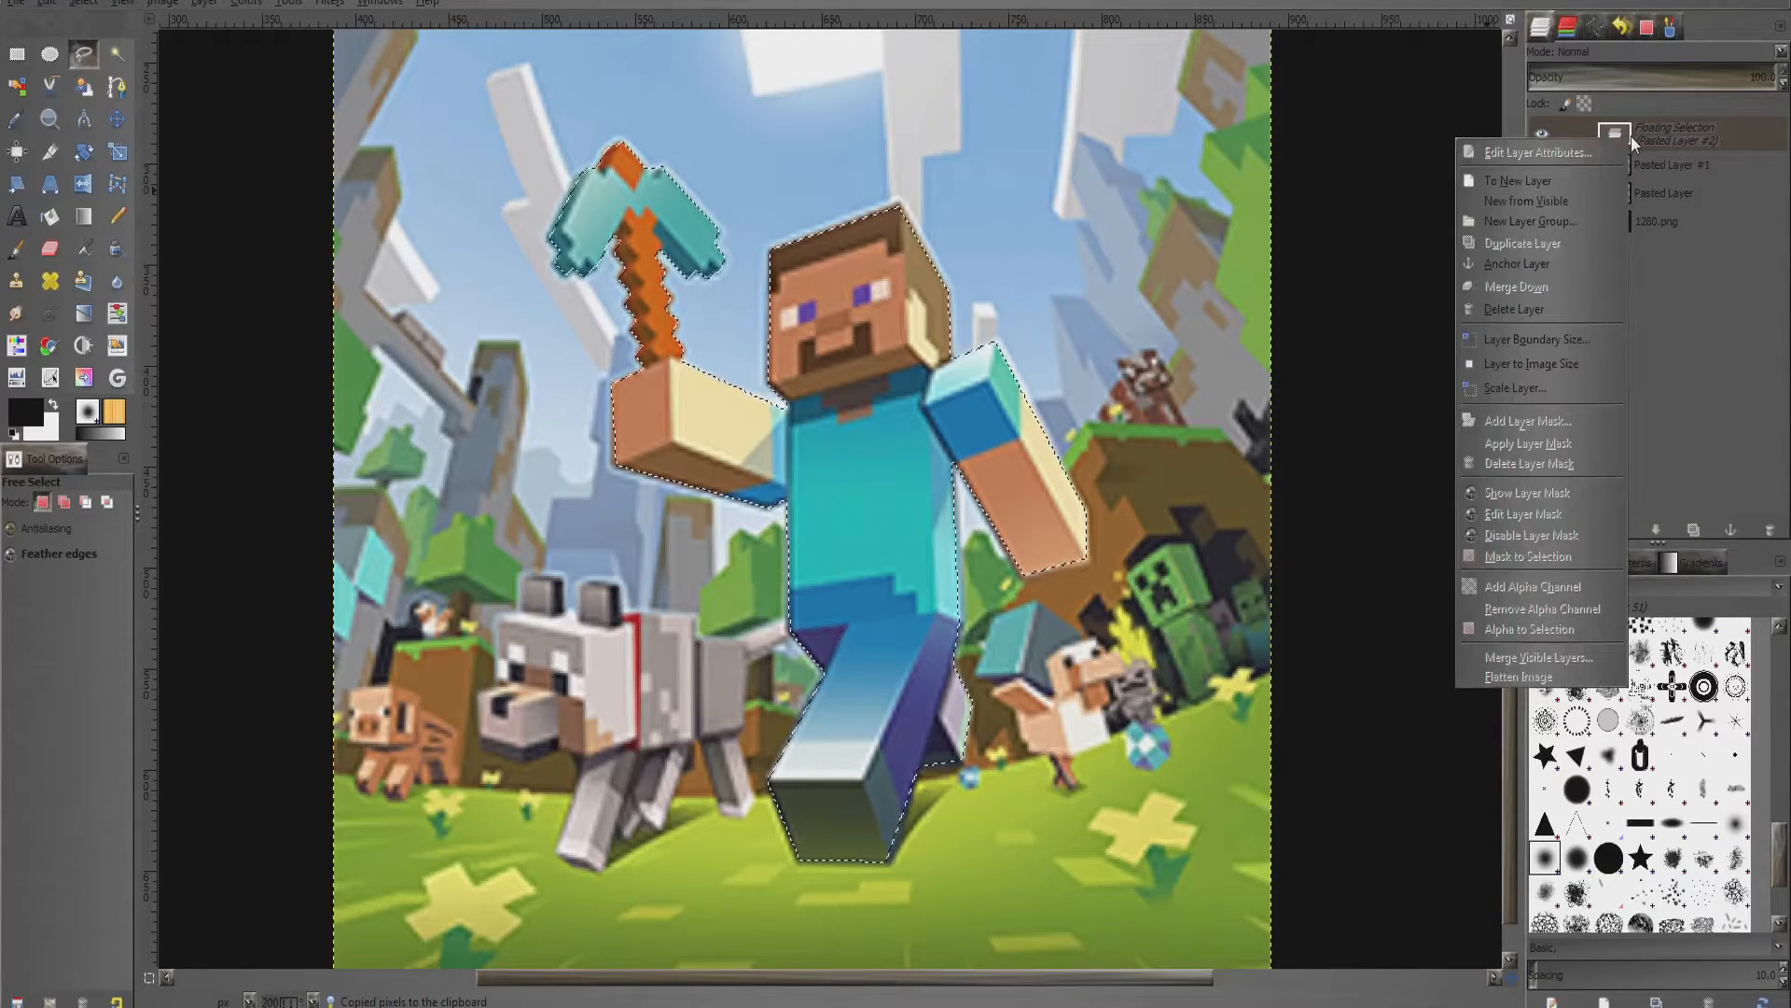
left_click(1588, 181)
right_click(1637, 191)
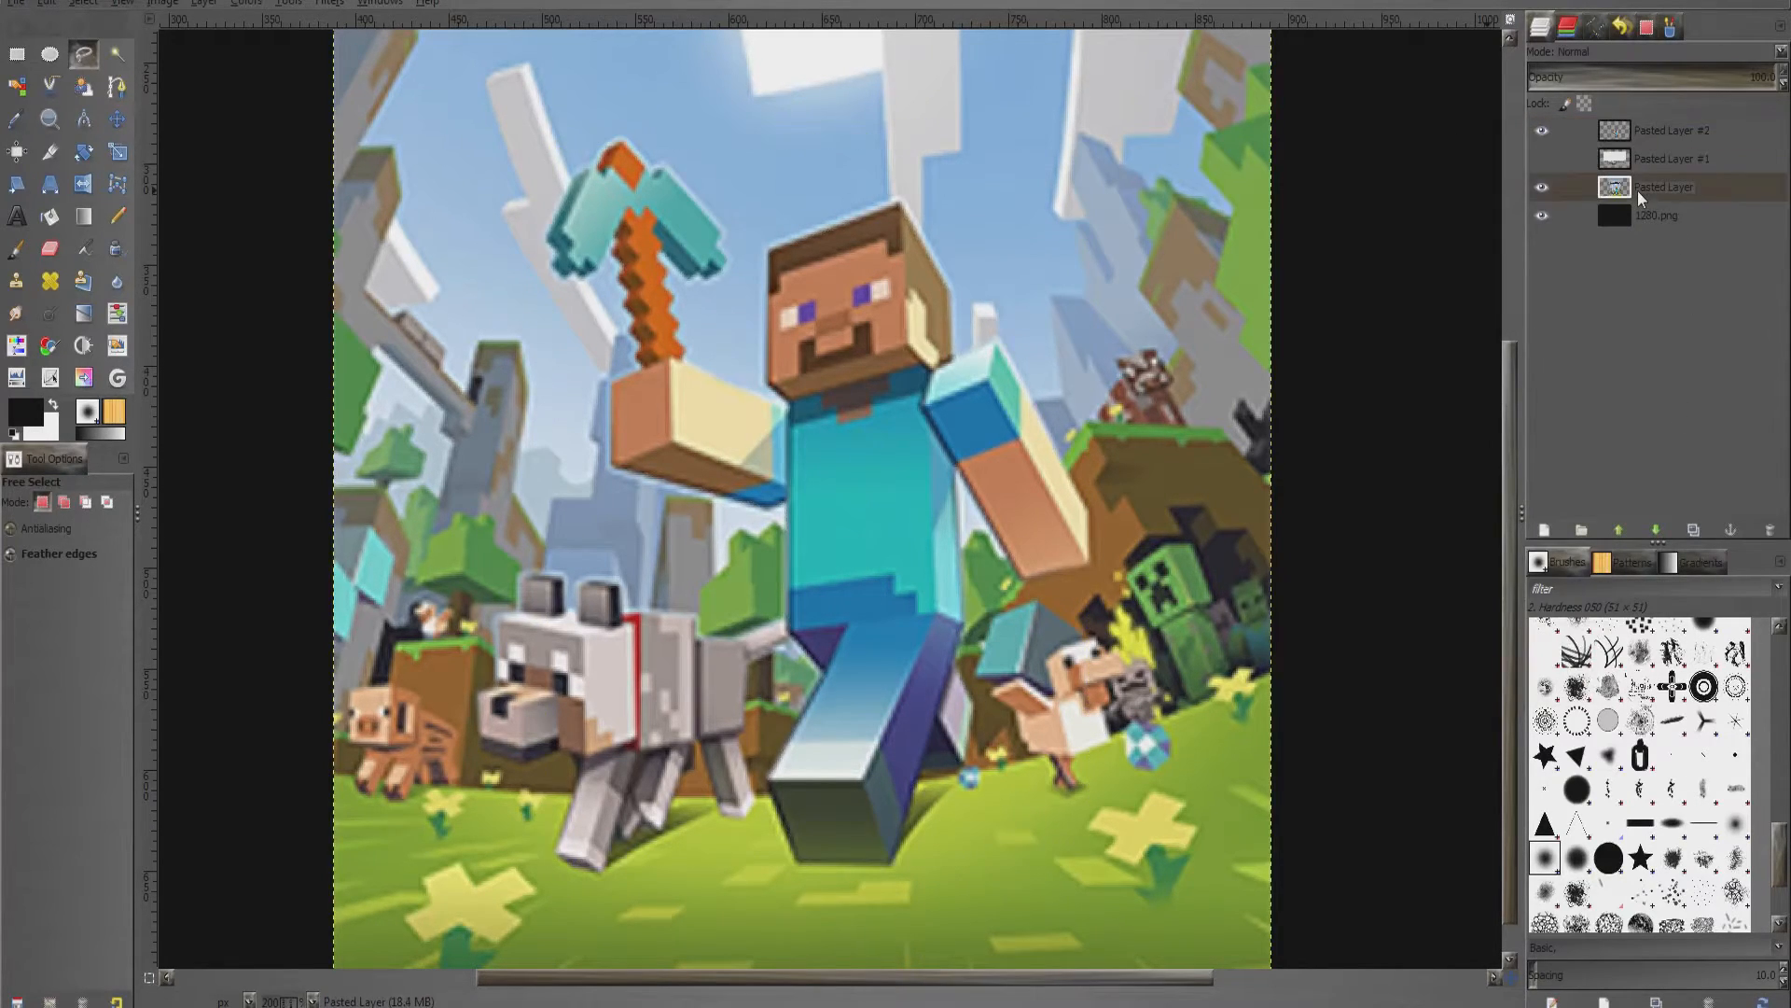
left_click(1547, 362)
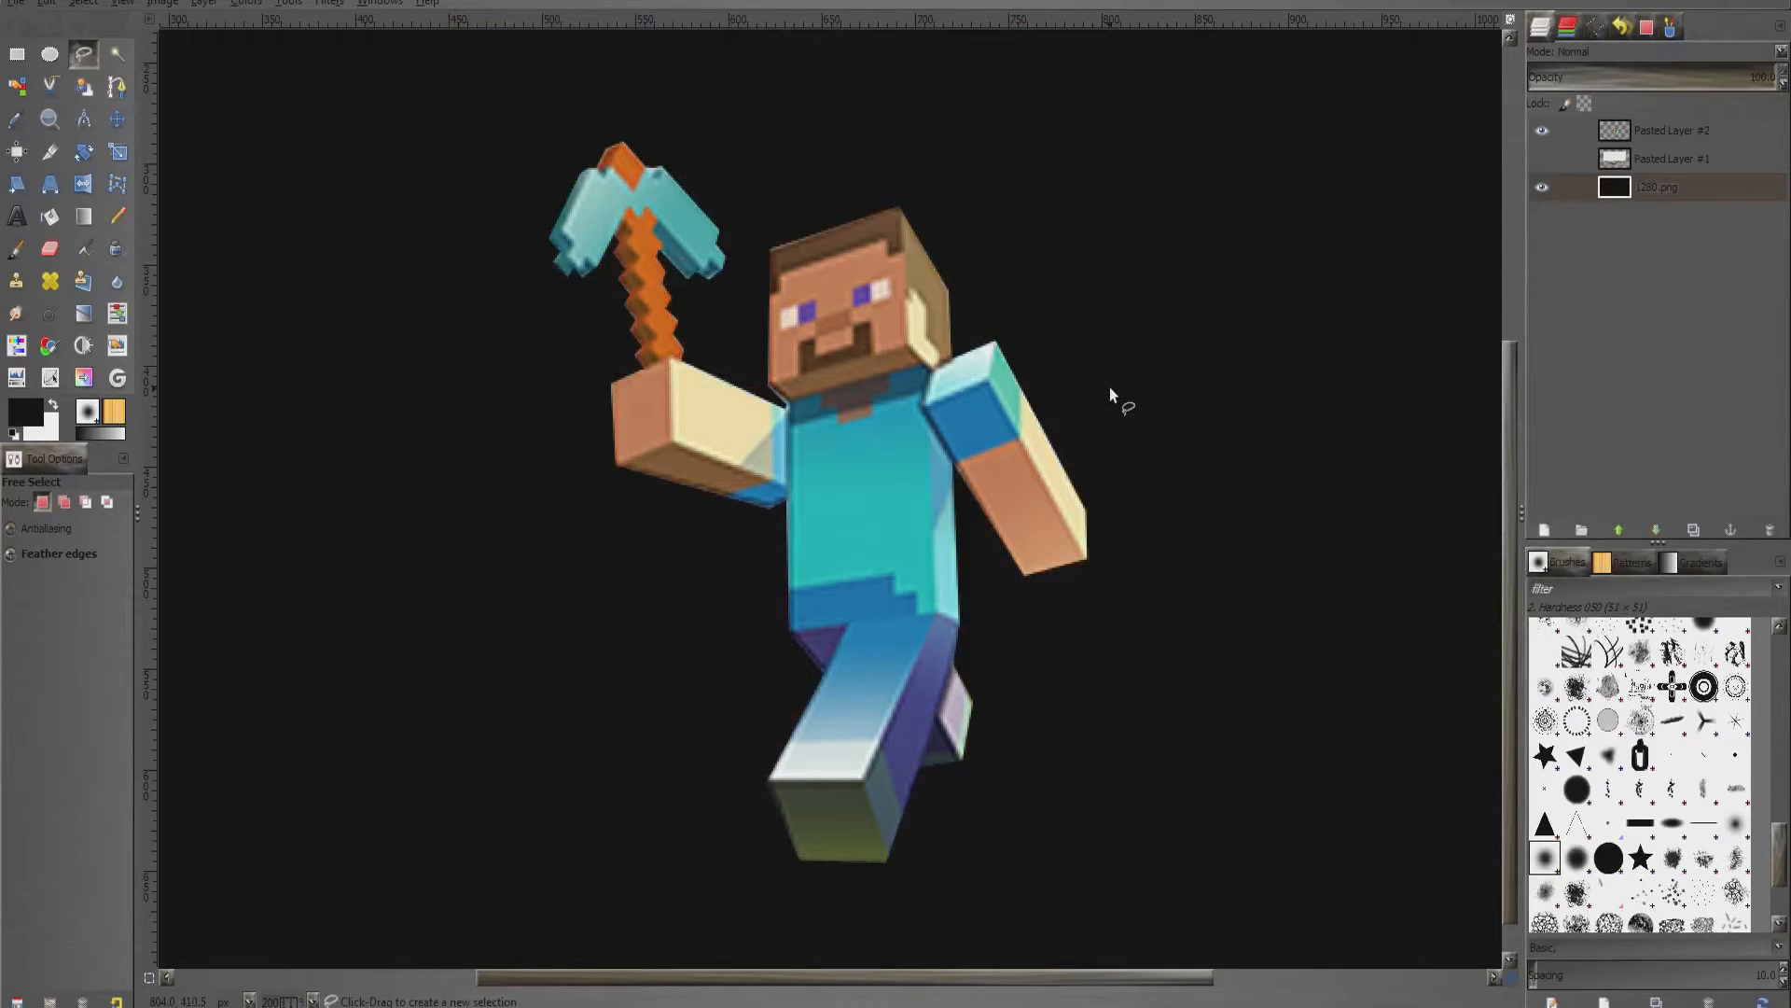
Show the car photo layer and move the character cutout to the right of the car
key("1")
key("m")
left_click_drag(842, 592, 629, 433)
left_click(1542, 158)
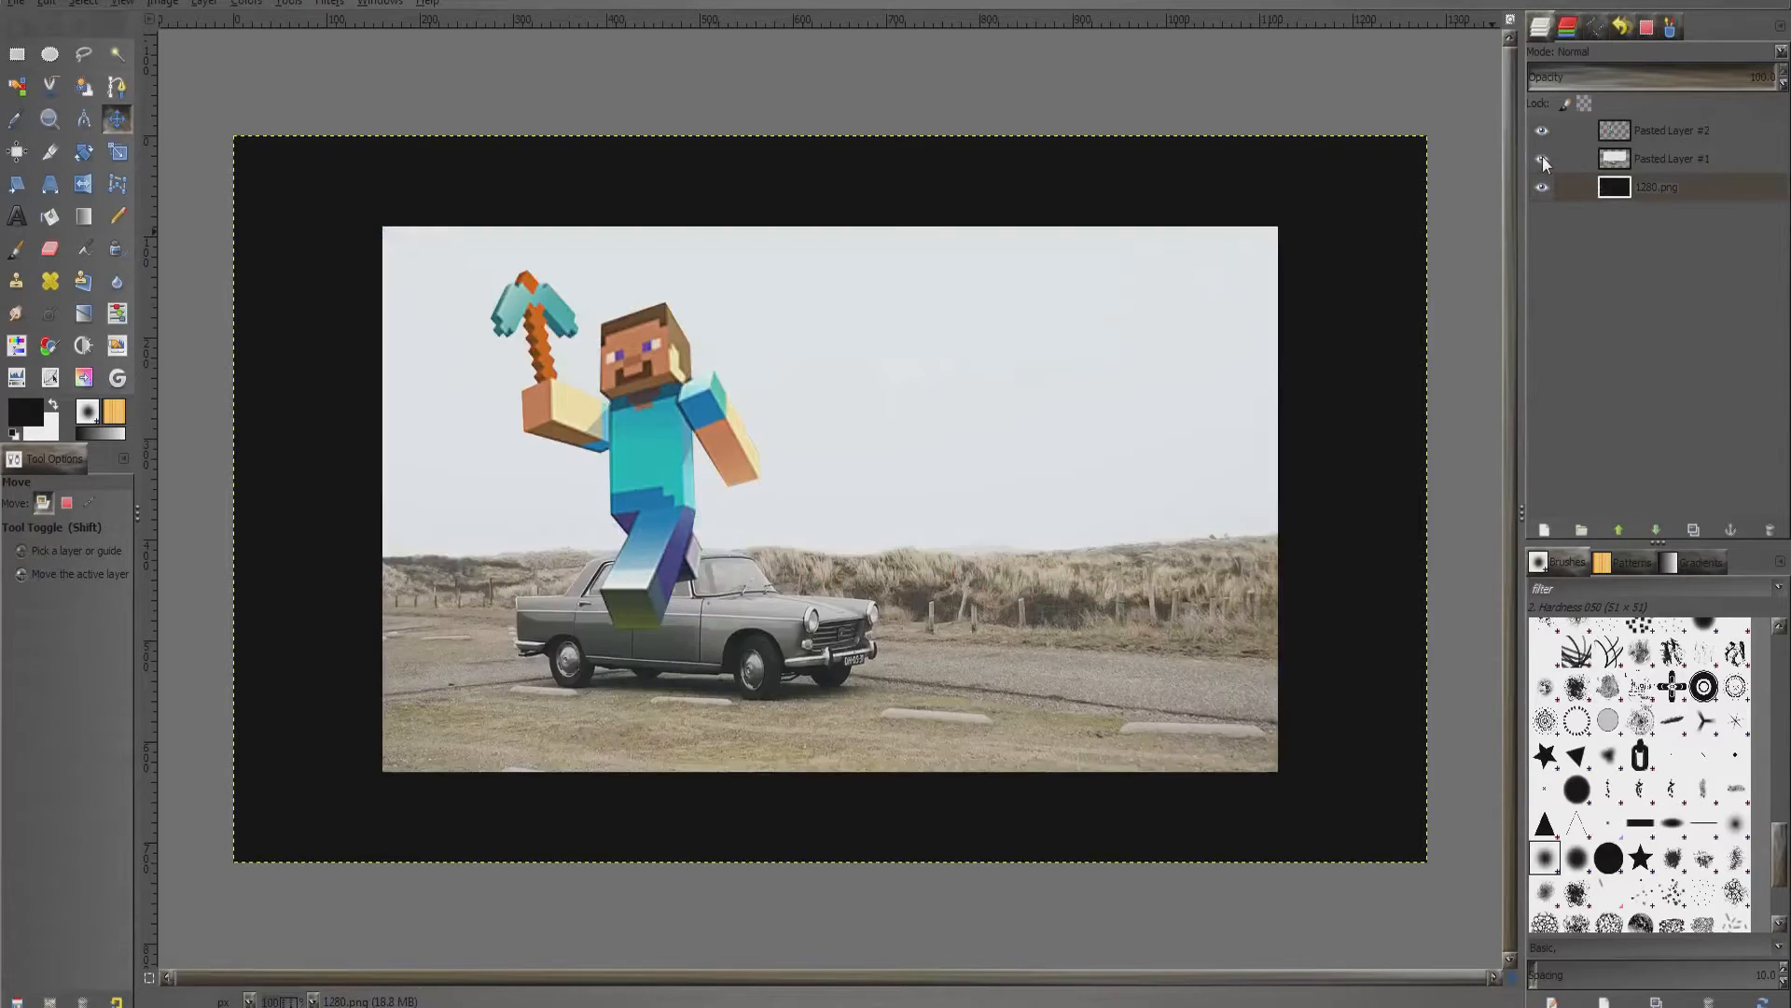
left_click(1628, 160)
left_click_drag(670, 465, 1000, 429)
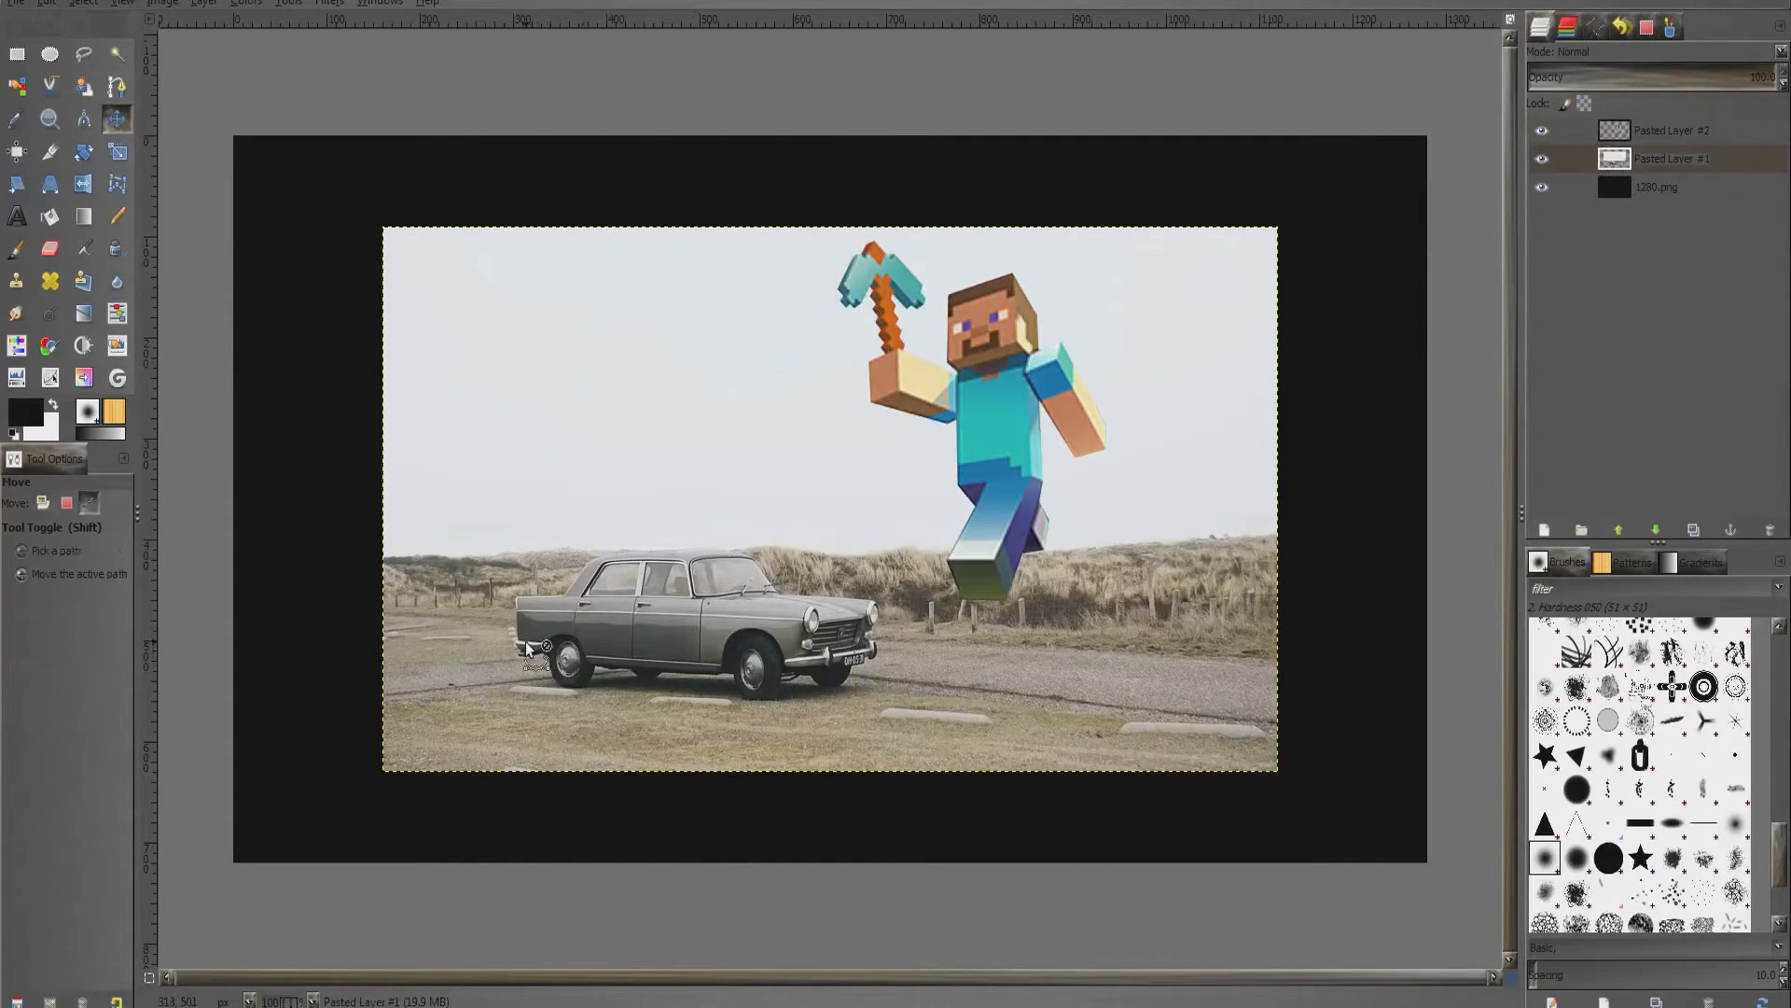
Start a Free Select outline at the car's rear wheel, going around the rear bumper and trunk up to the roof
scroll(524, 641, "up", 2, "ctrl")
scroll(524, 641, "up", 1, "ctrl")
key("f")
scroll(670, 759, "up", 1, "ctrl")
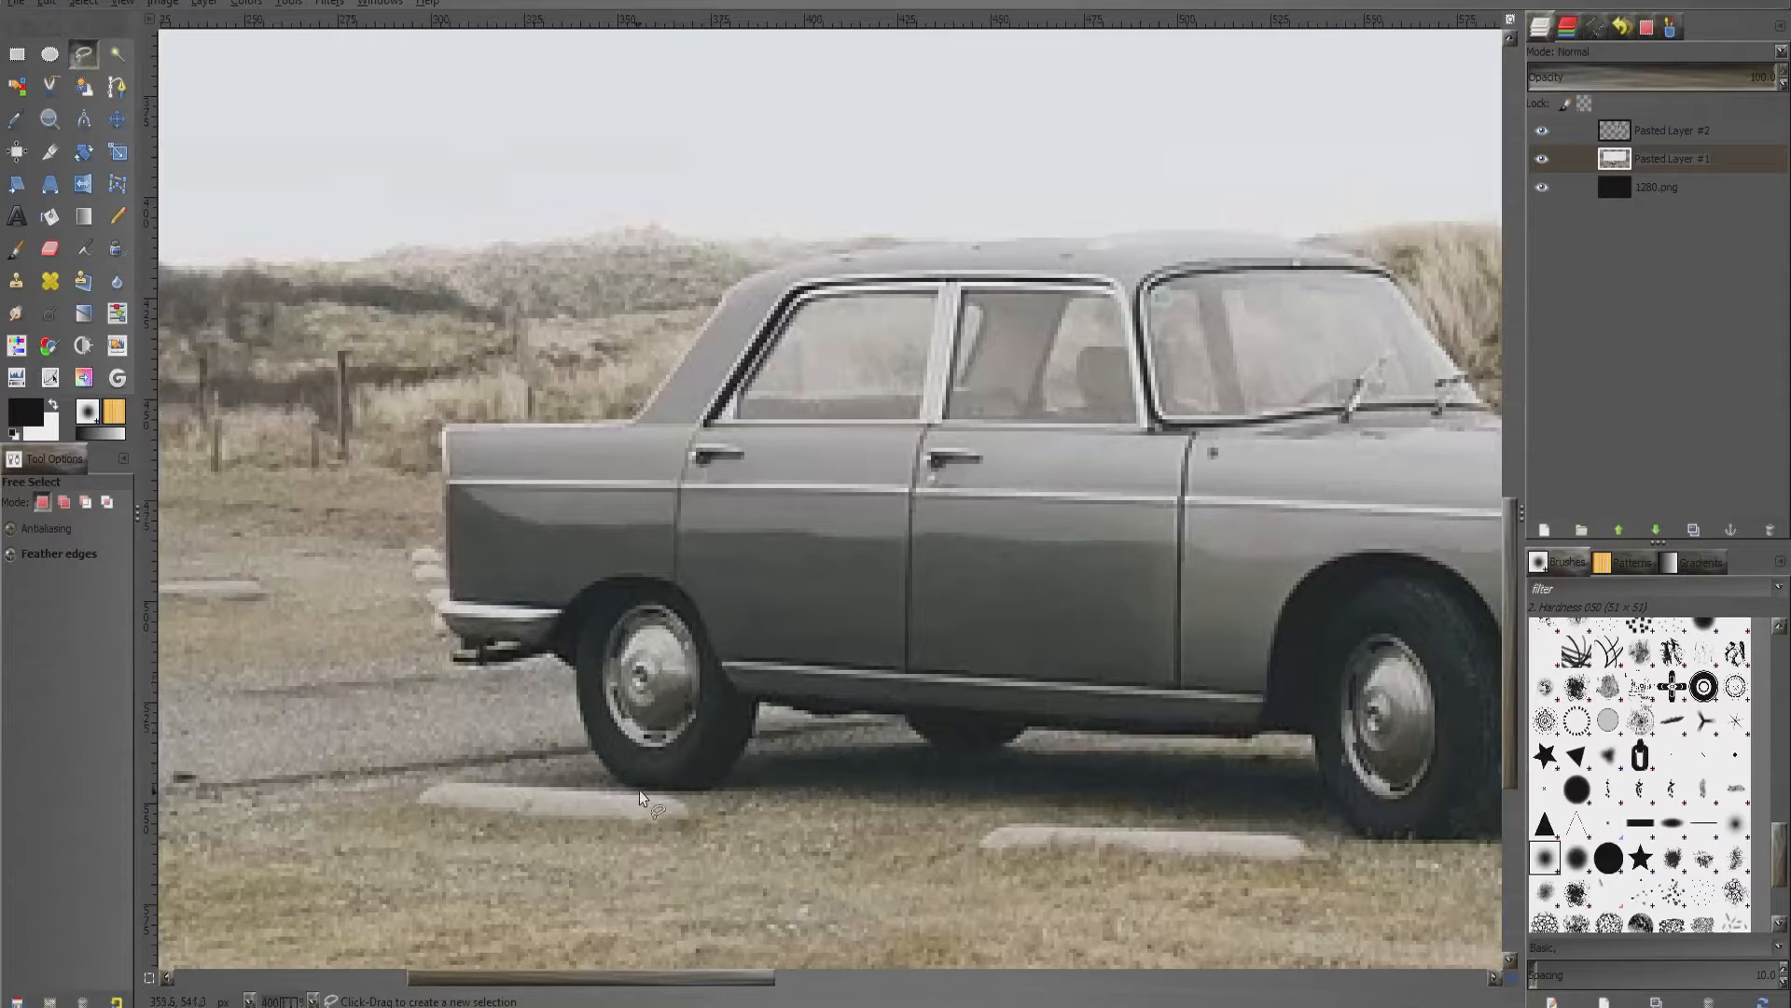
scroll(627, 774, "up", 2, "ctrl")
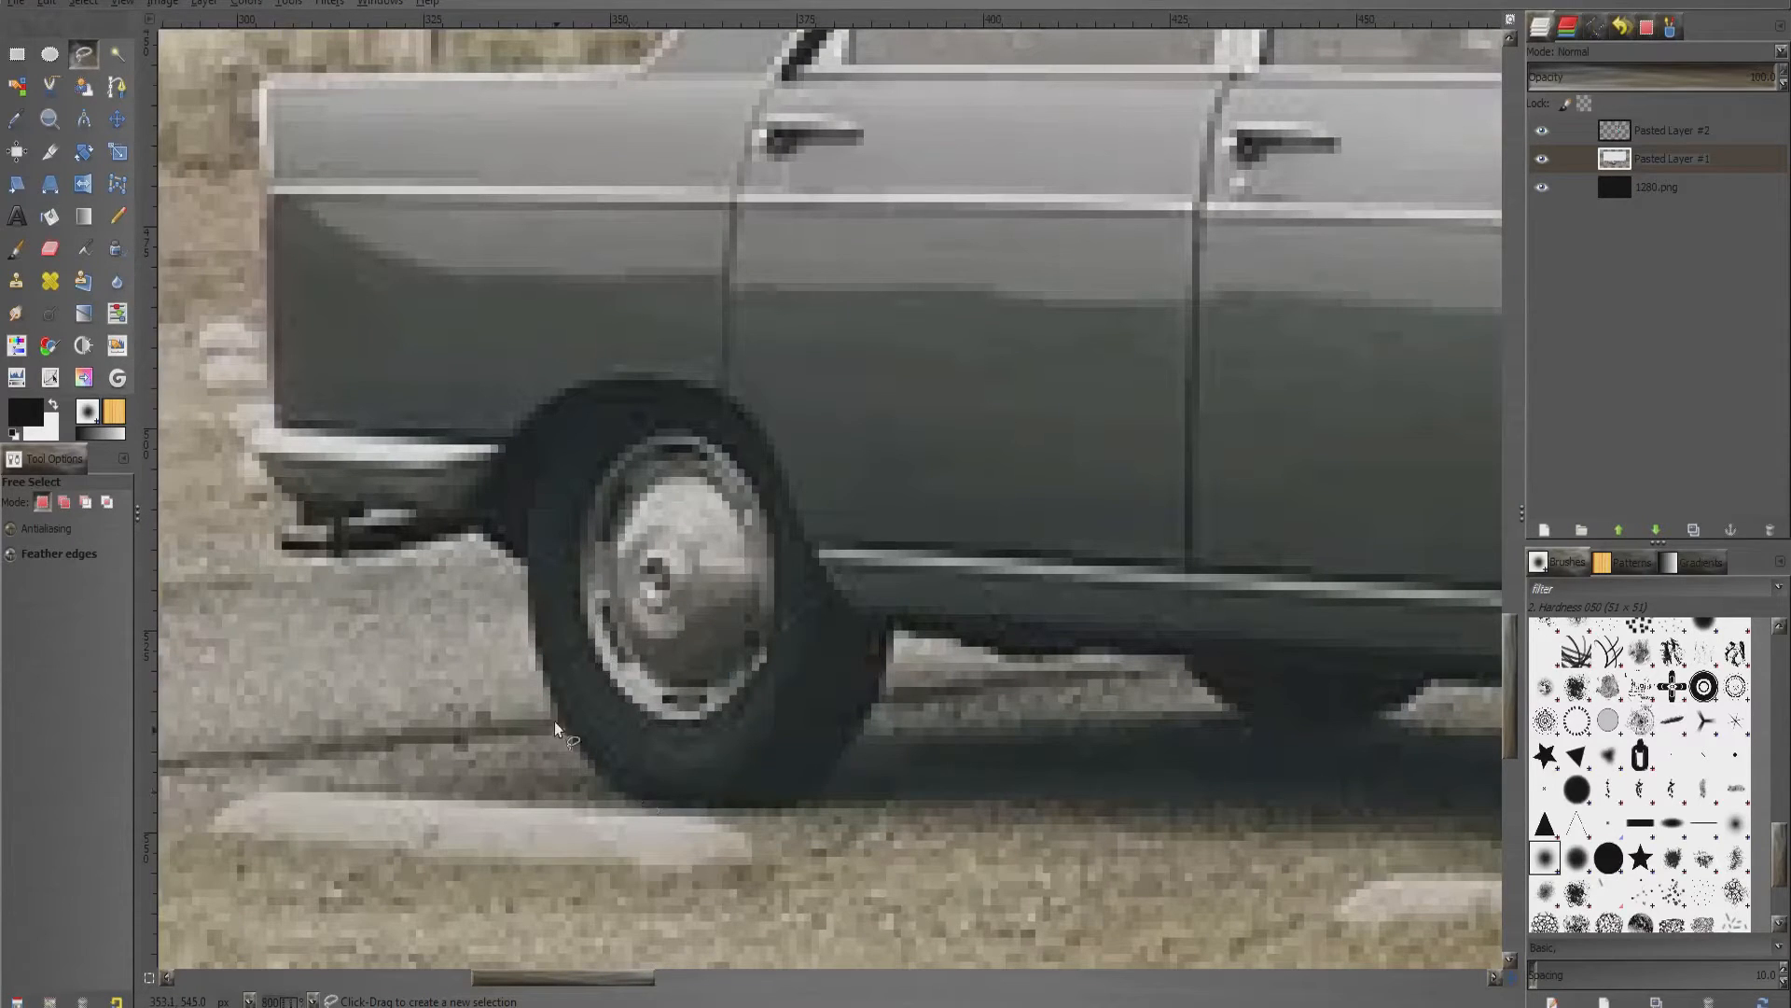
left_click_drag(634, 793, 464, 526)
mouse_move(295, 541)
left_mouse_down()
mouse_move(300, 505)
mouse_move(251, 455)
mouse_move(268, 386)
mouse_move(263, 75)
mouse_move(640, 72)
left_mouse_up()
left_click_drag(1509, 633, 1512, 523)
left_click(823, 548)
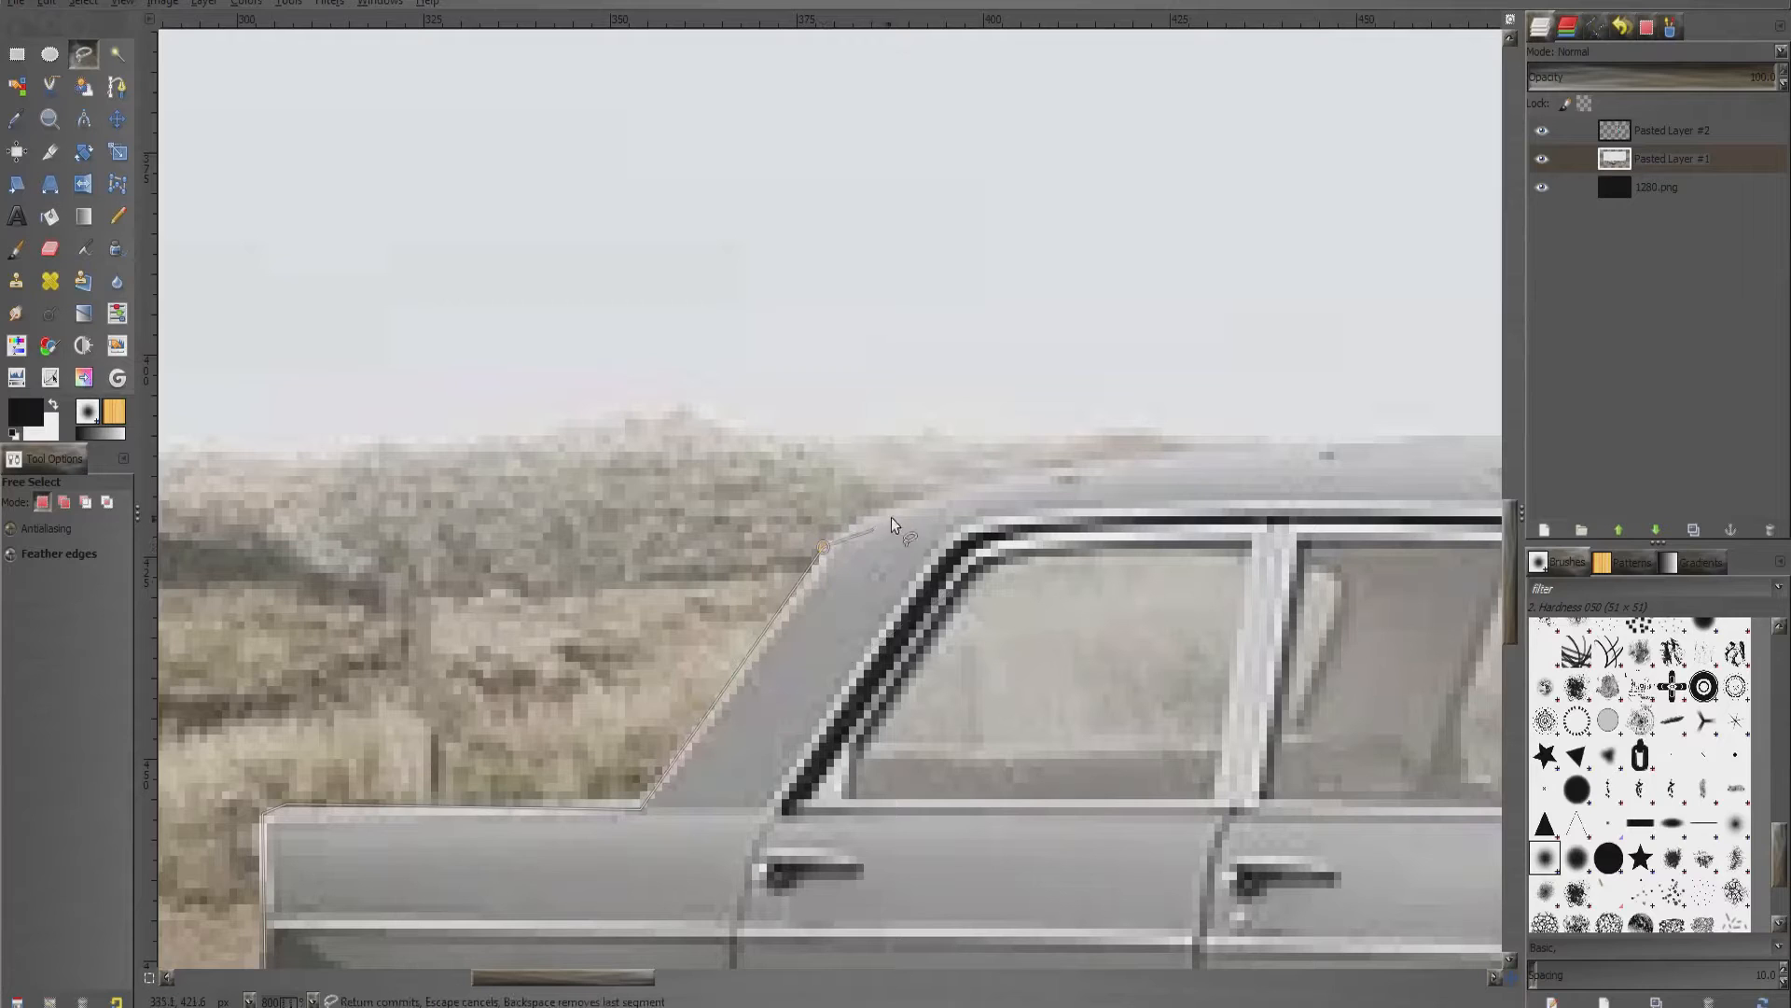
Continue the car's selection outline along the roof, windshield and hood, and around the far headlight to the front bumper
left_click_drag(1142, 459, 1380, 446)
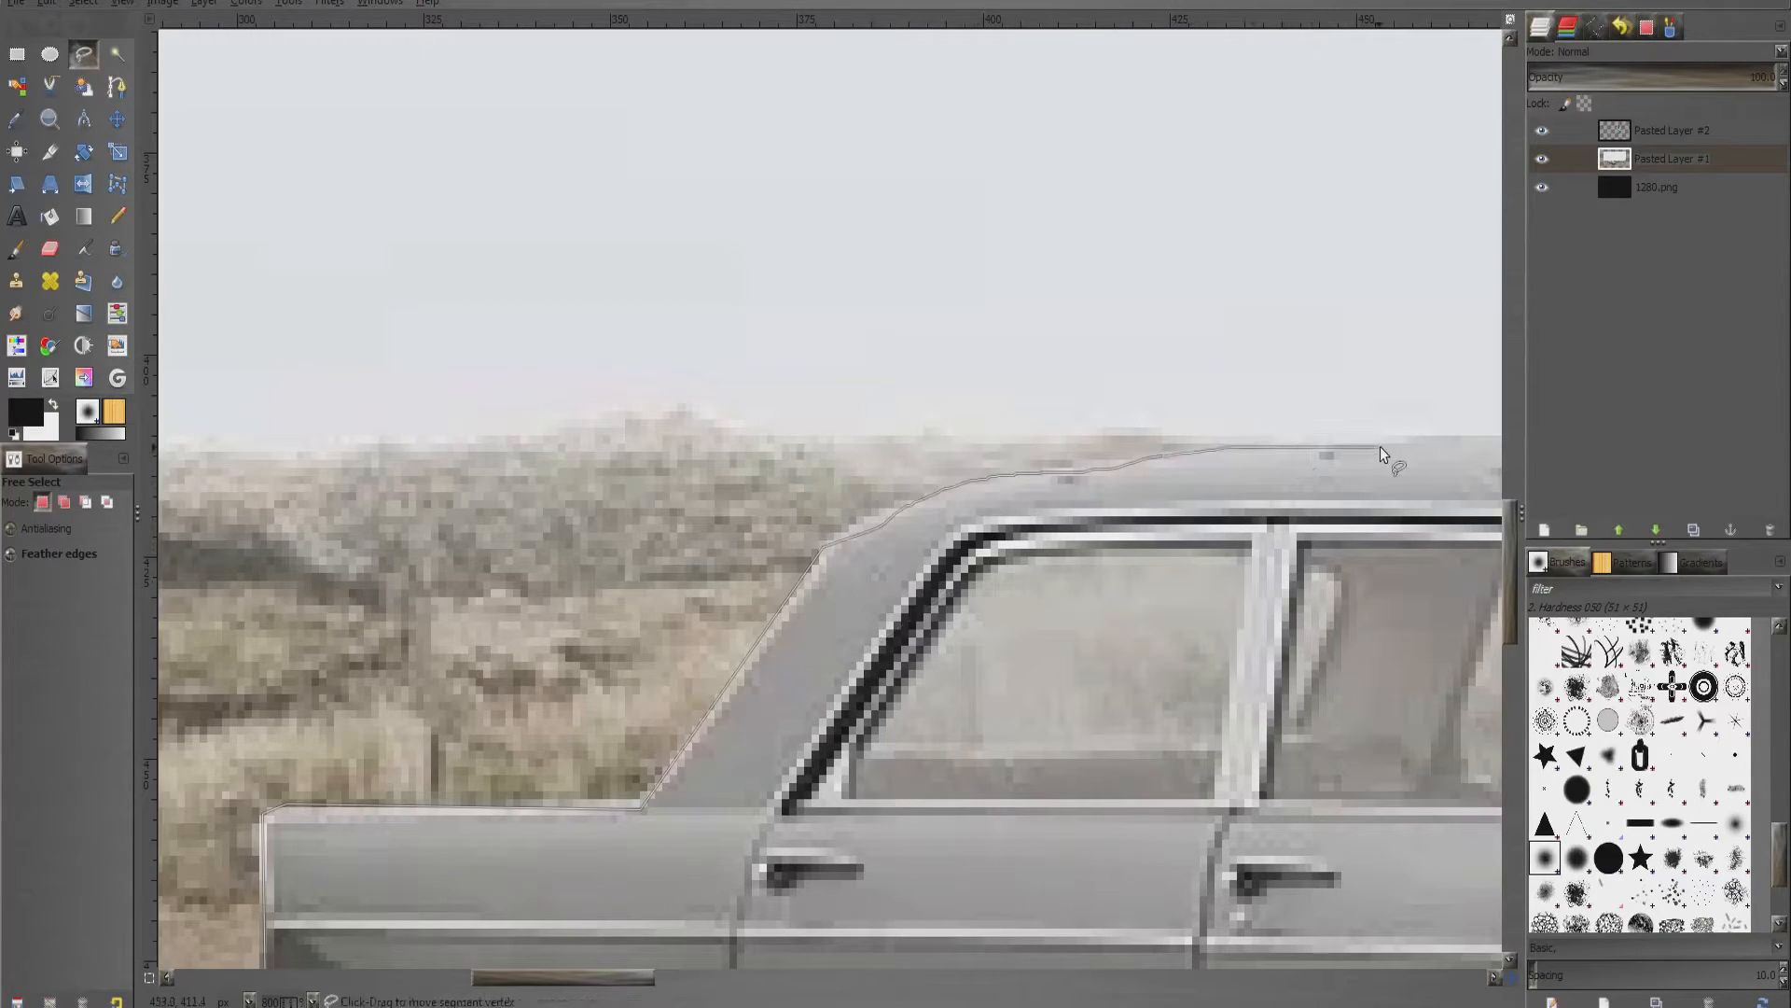
scroll(1380, 446, "down", 1, "ctrl")
left_click_drag(646, 972, 855, 974)
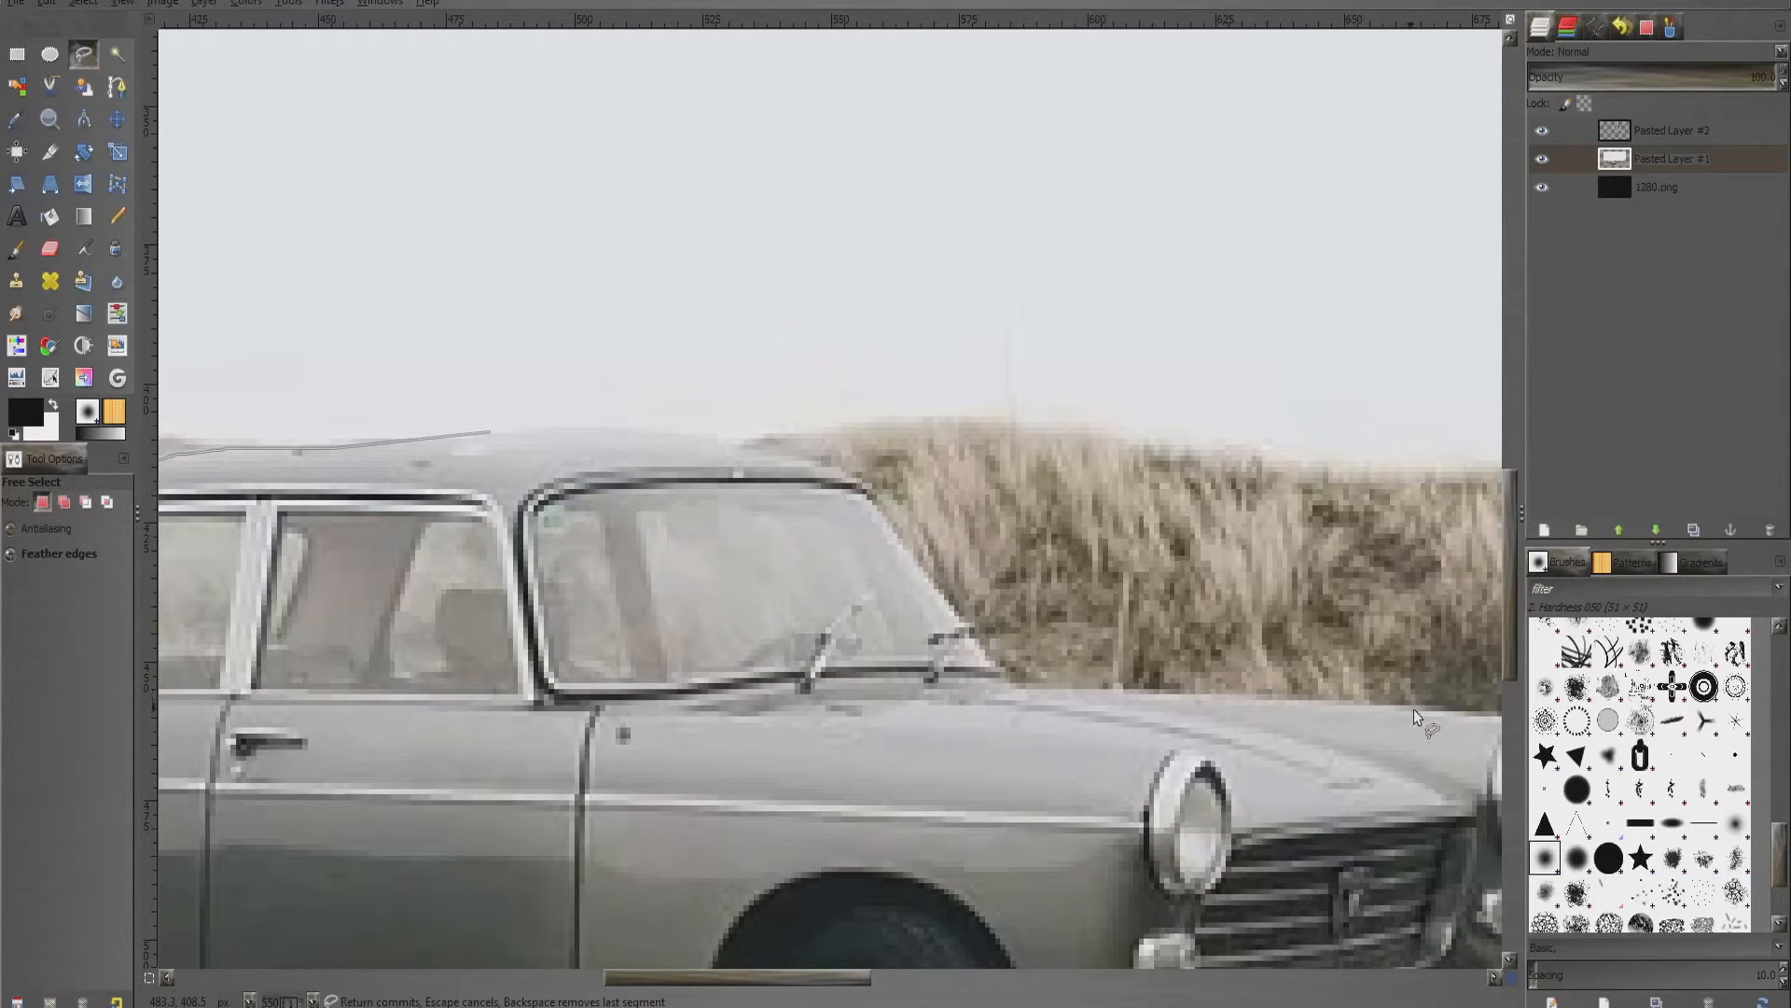
left_click_drag(1513, 664, 1513, 698)
left_click_drag(863, 977, 996, 976)
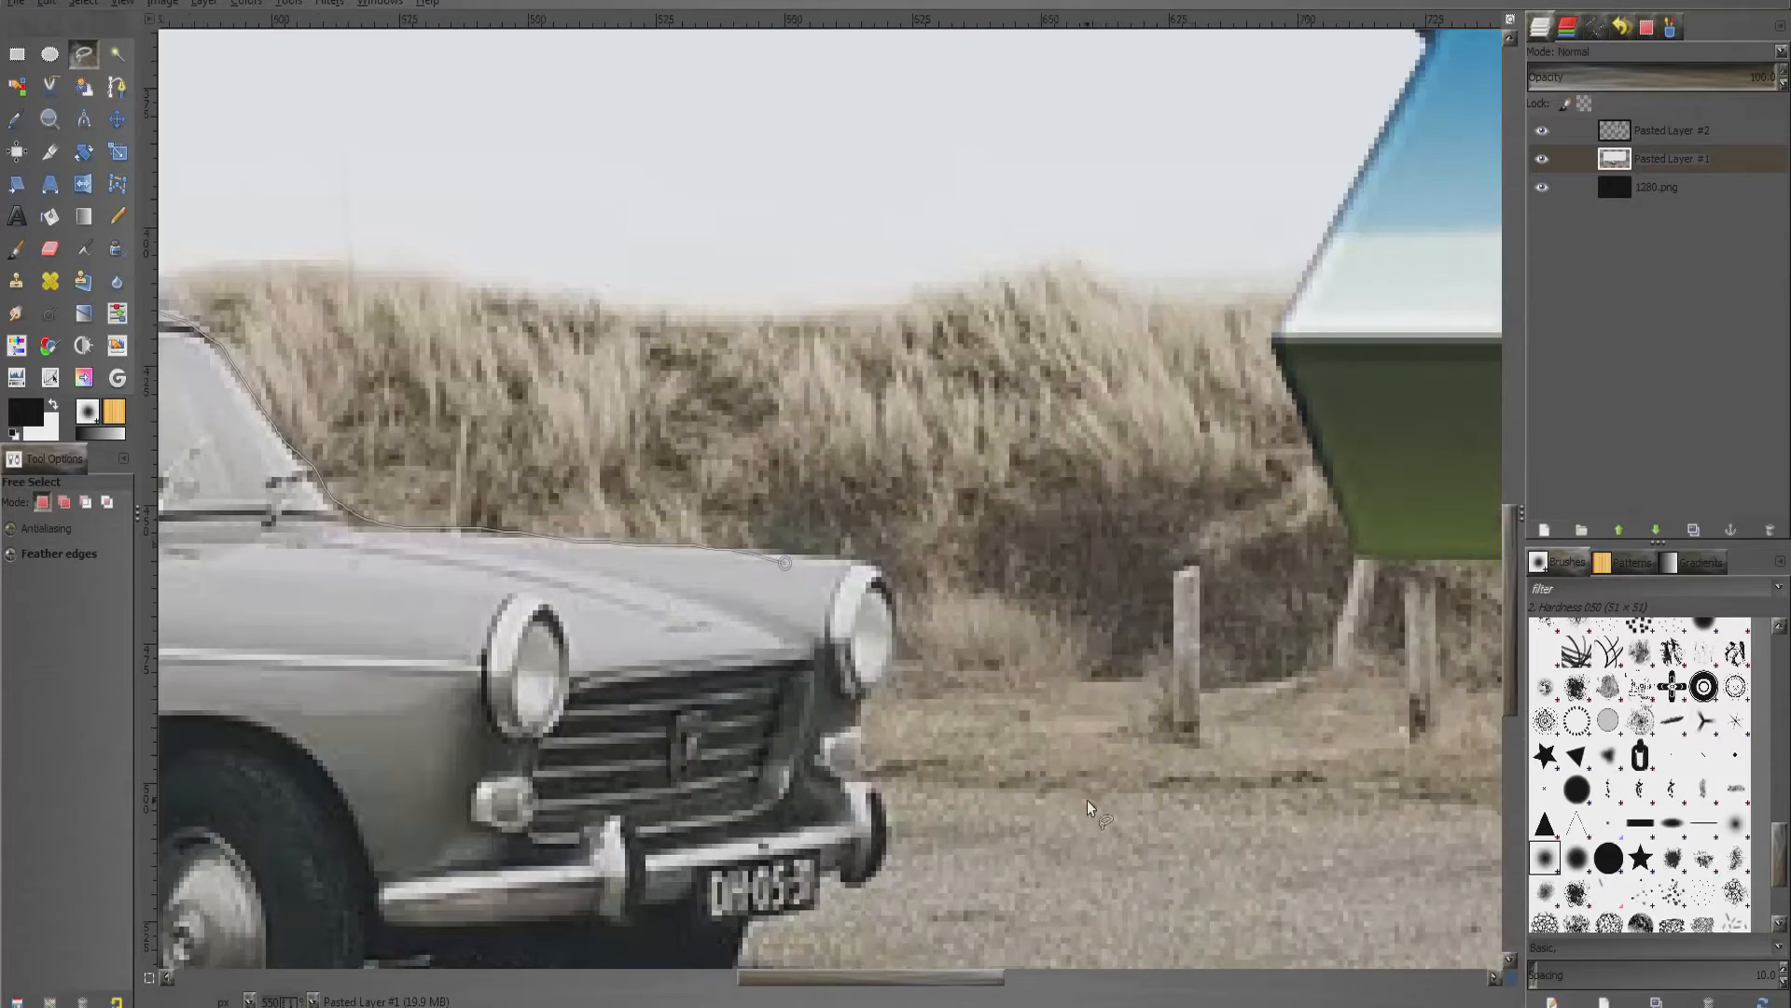
left_click(858, 746)
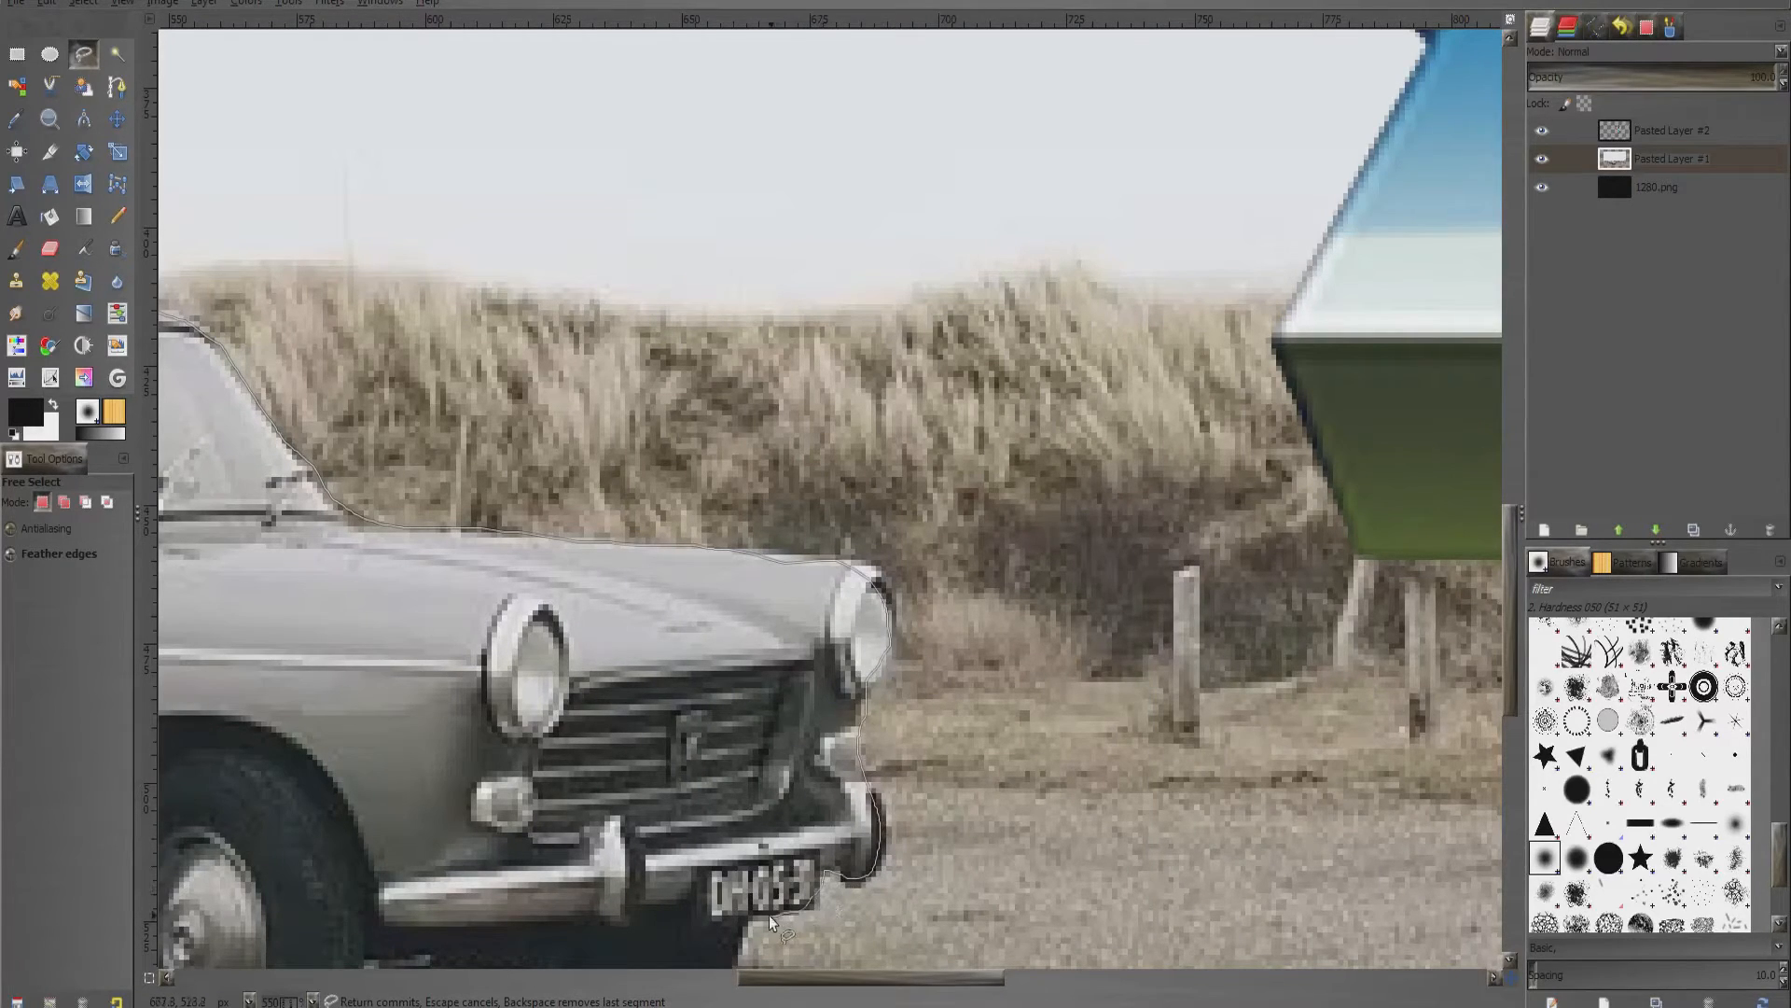
Trace the outline below the front bumper, around both front wheels and along the car's underside
left_click_drag(1515, 606, 1519, 666)
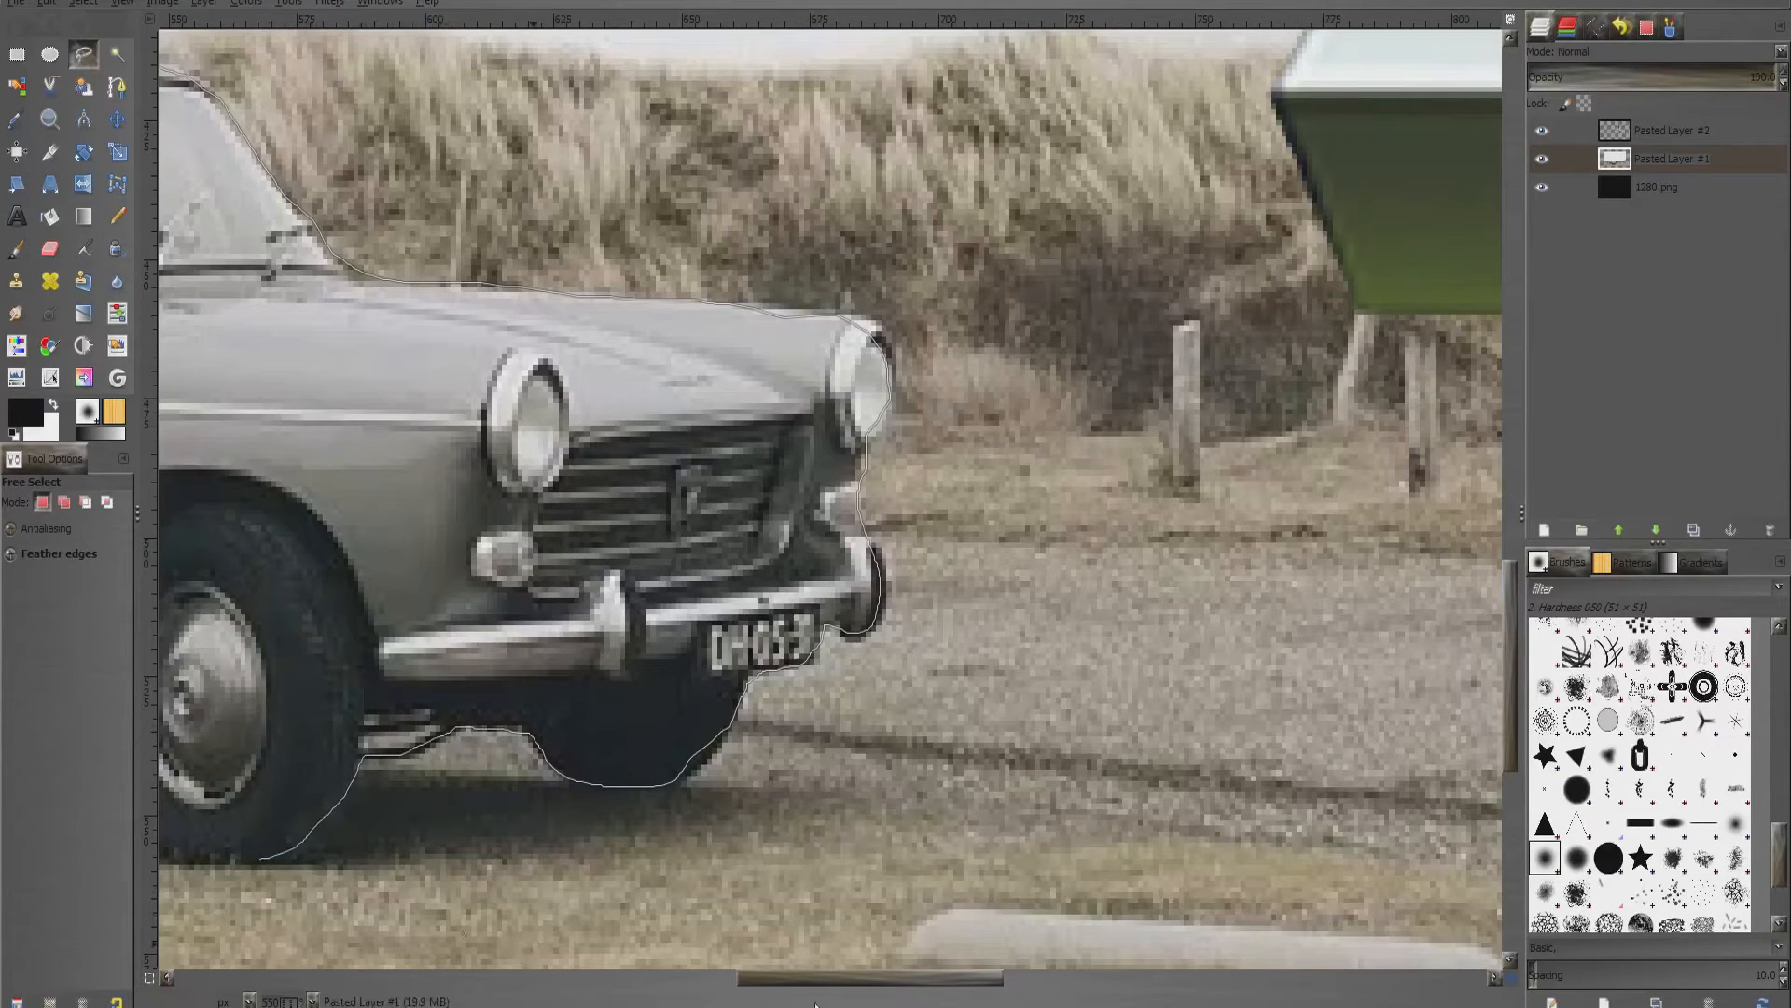
left_click_drag(809, 976, 682, 1000)
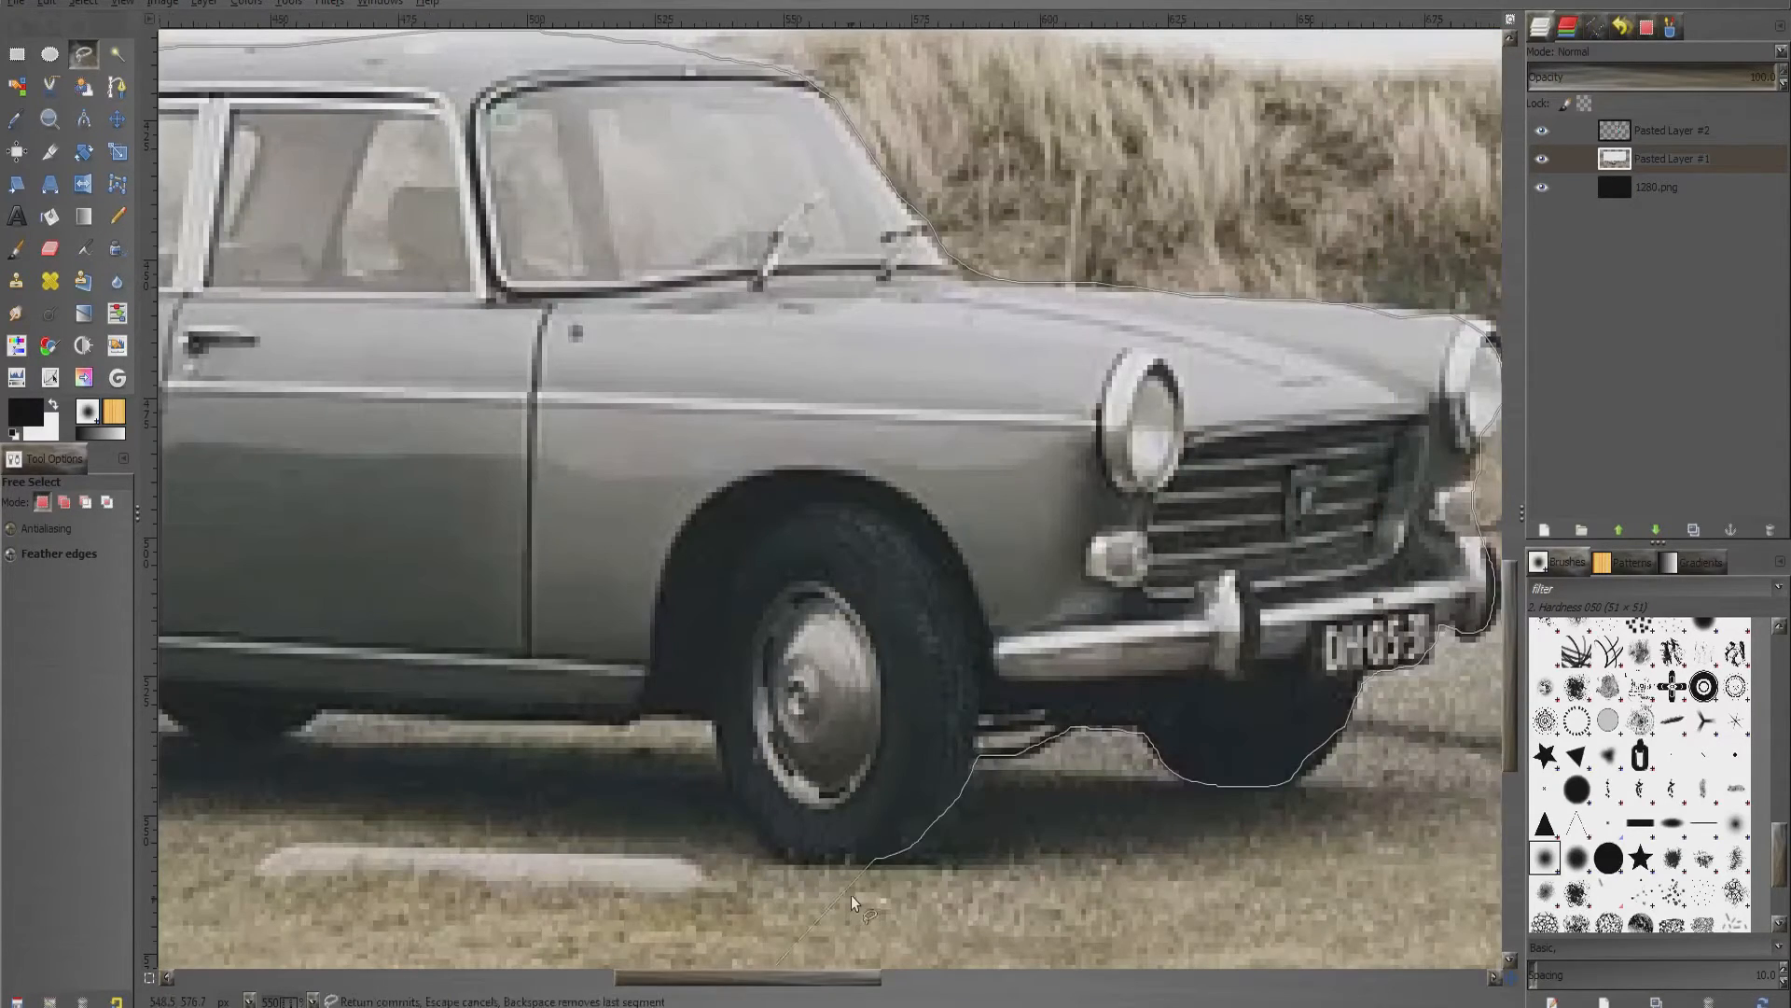
left_click_drag(713, 724, 646, 709)
left_click_drag(506, 722, 371, 707)
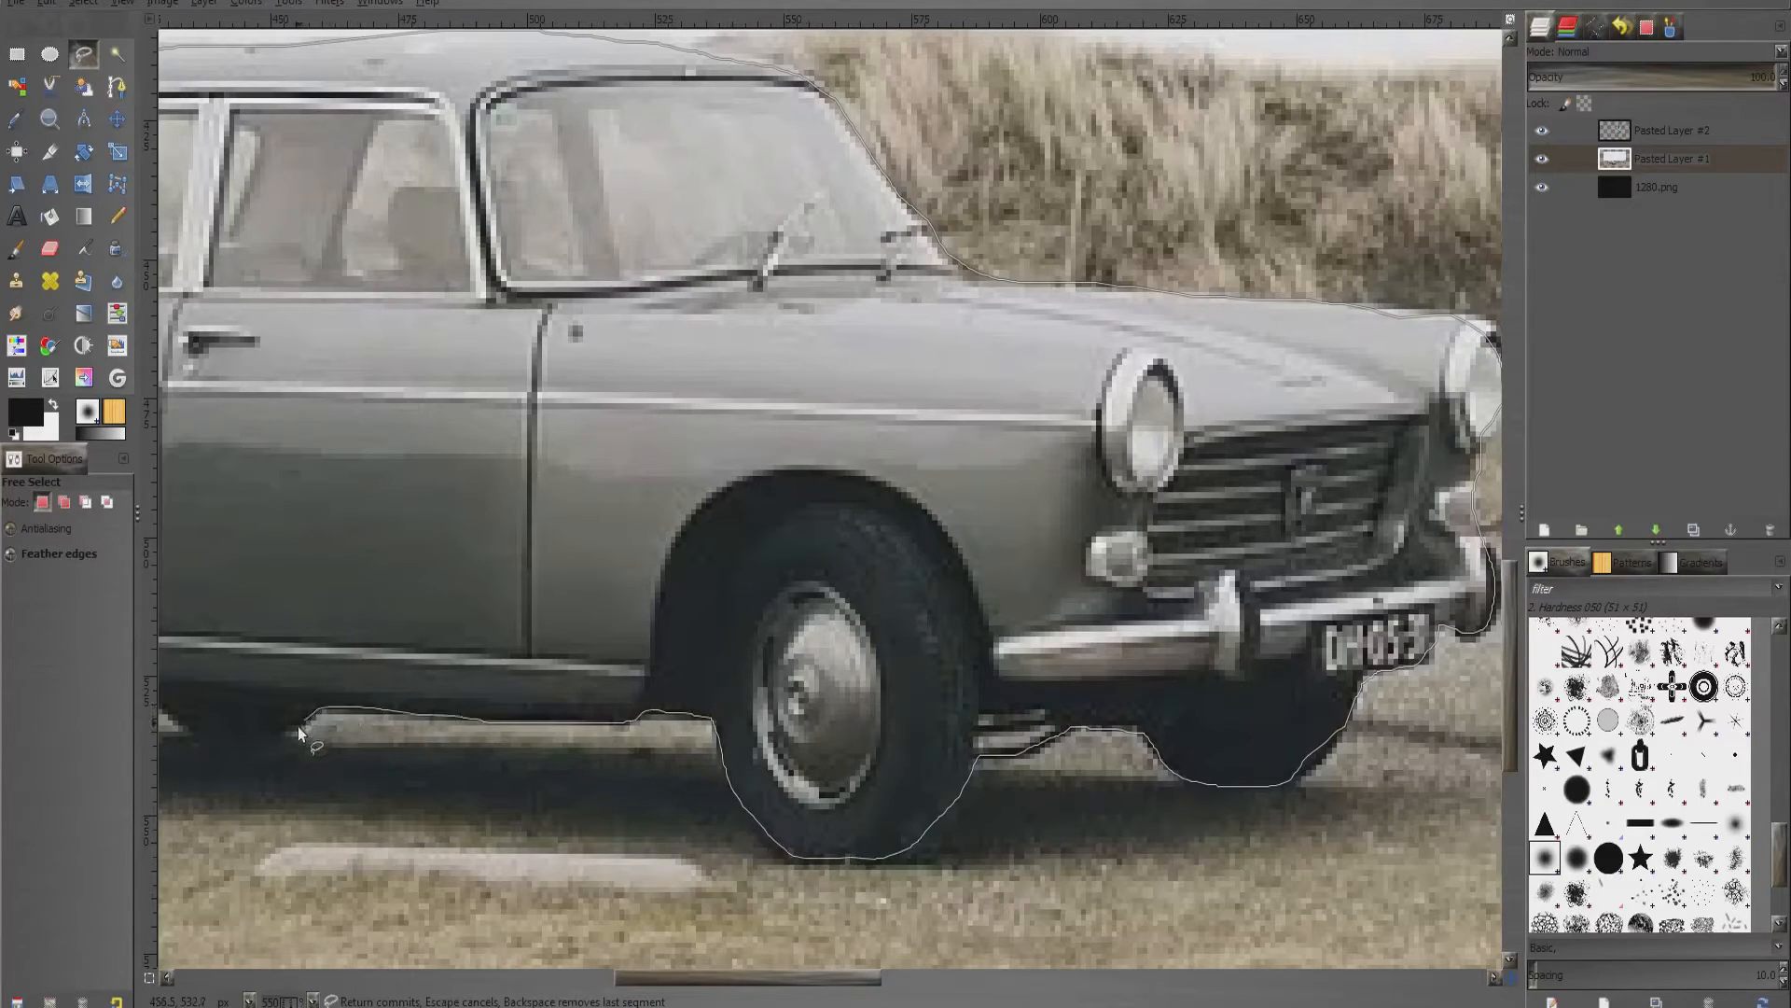
Continue the outline around the rear wheels and close it at its starting point
left_click_drag(662, 978, 557, 980)
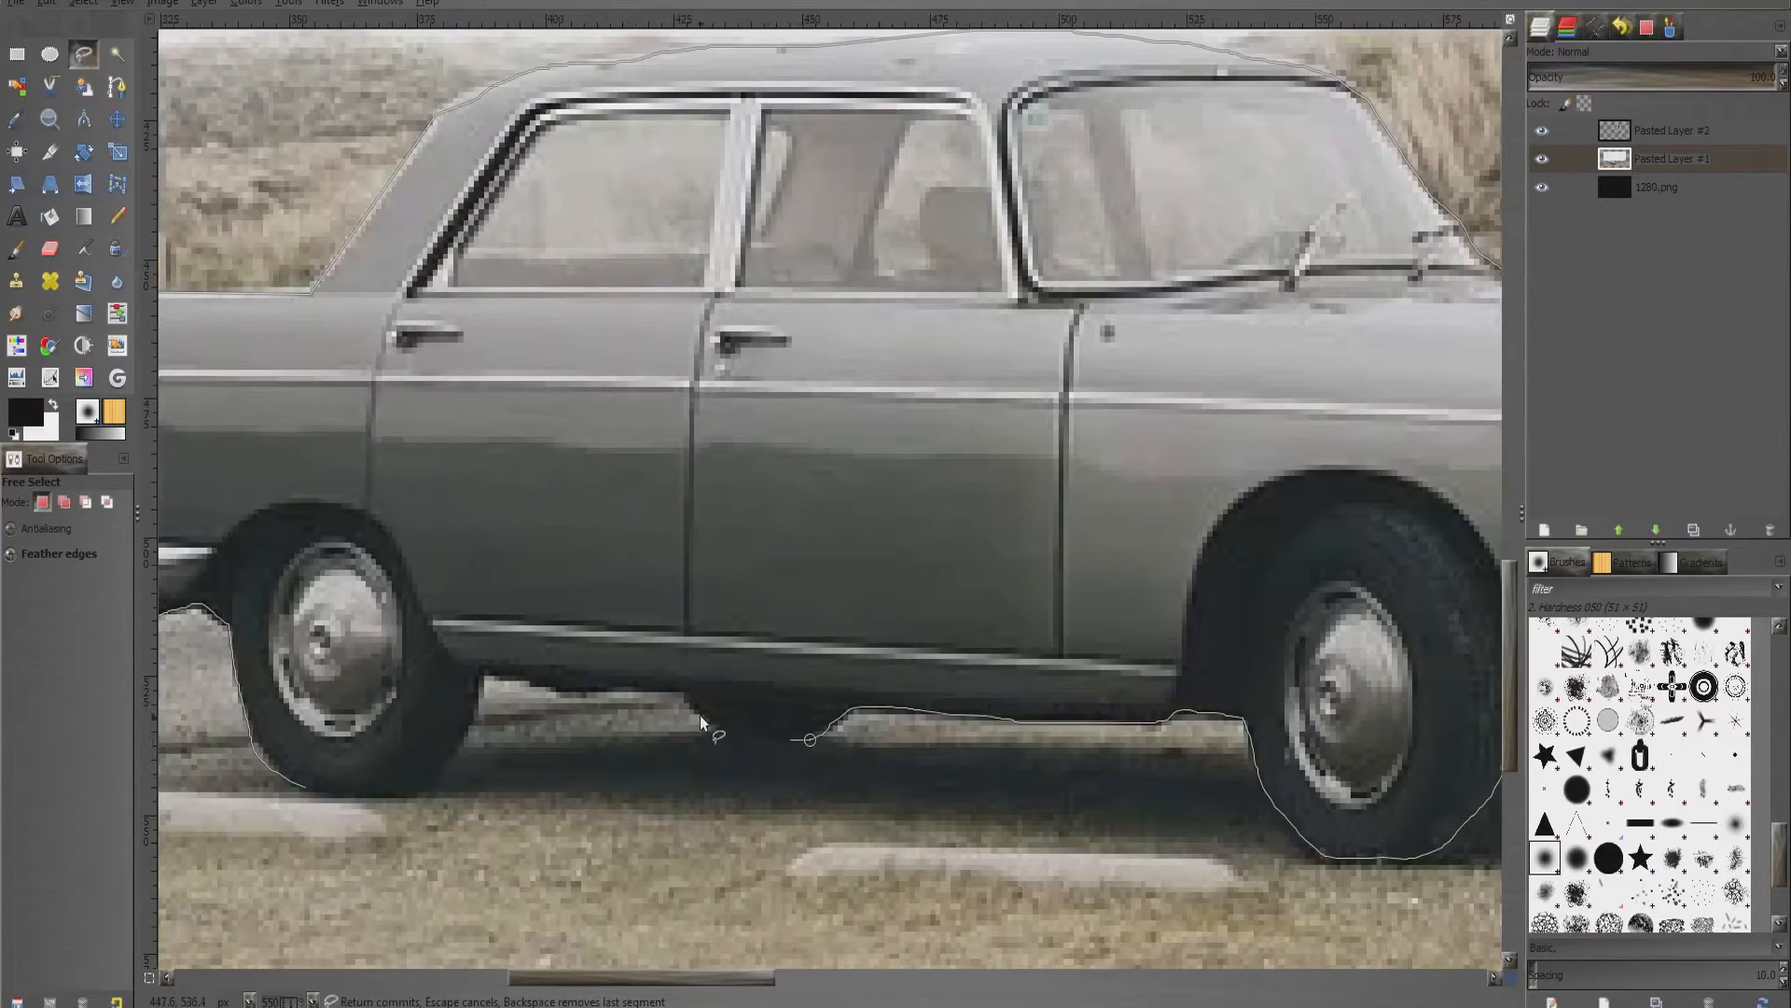
left_click_drag(595, 691, 496, 671)
left_click_drag(388, 790, 316, 793)
left_click(303, 788)
Copy the selected car onto a new layer and delete the car photo layer
key("ctrl+c")
key("ctrl+v")
right_click(1633, 132)
left_click(1614, 177)
left_click(1642, 182)
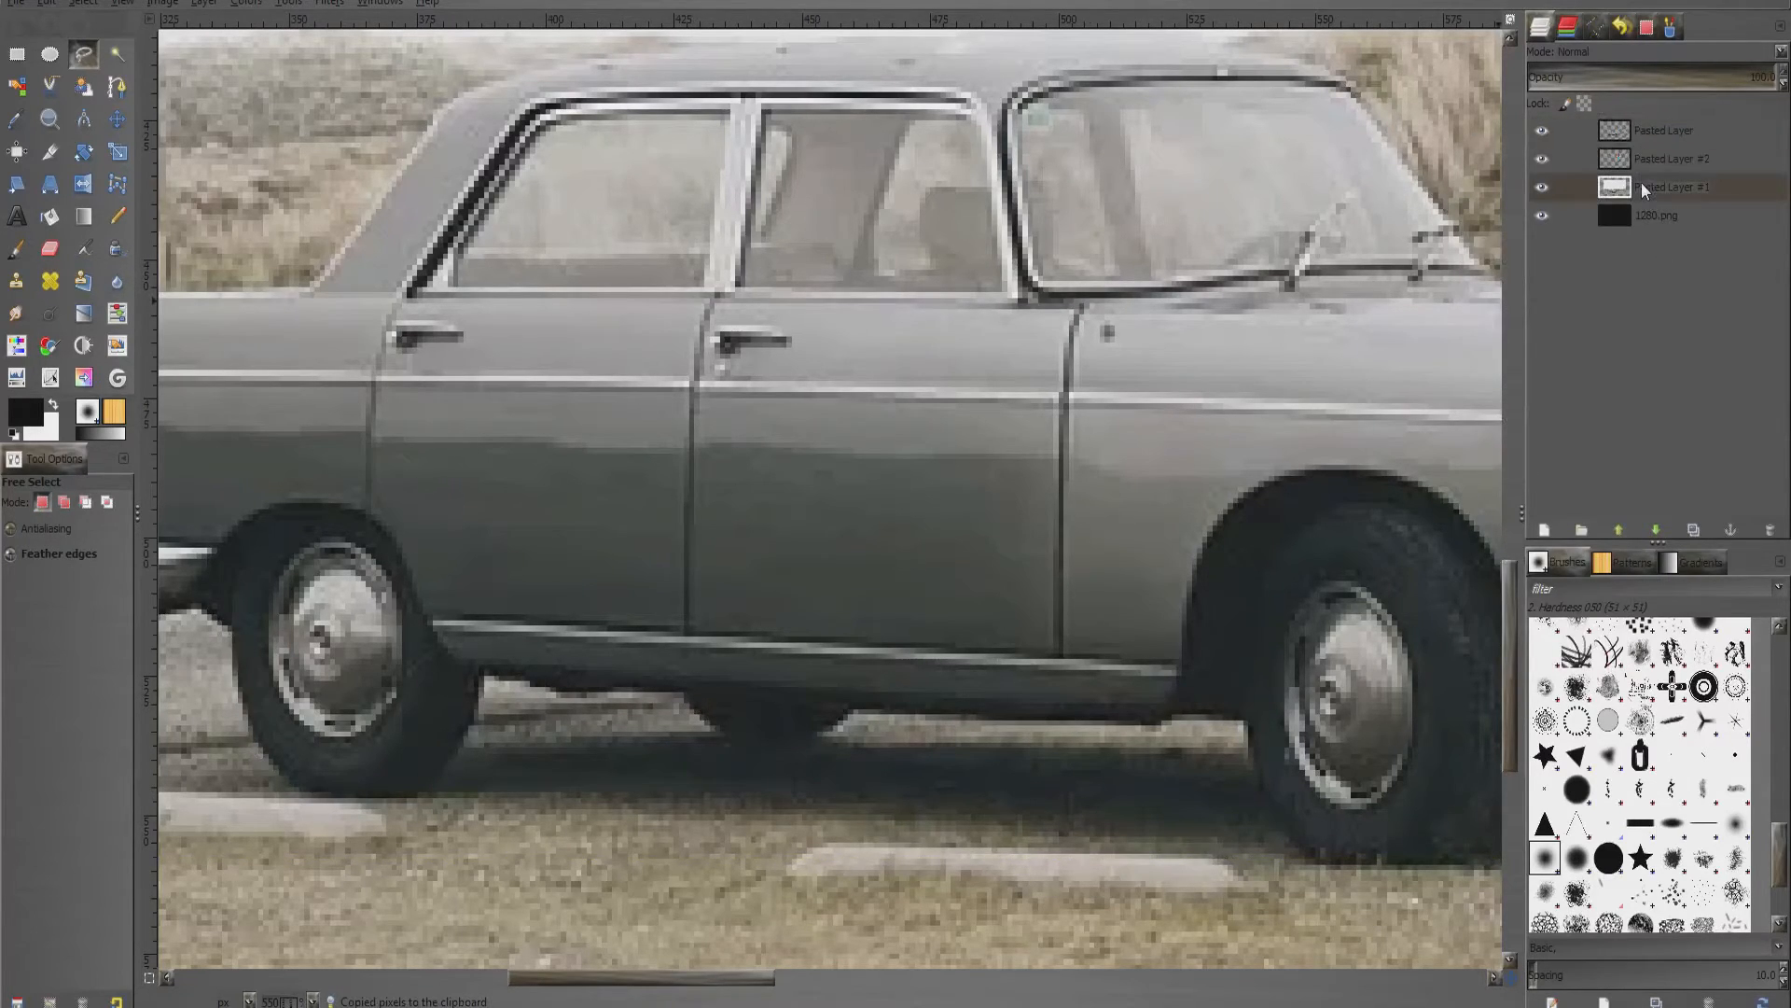
right_click(1634, 189)
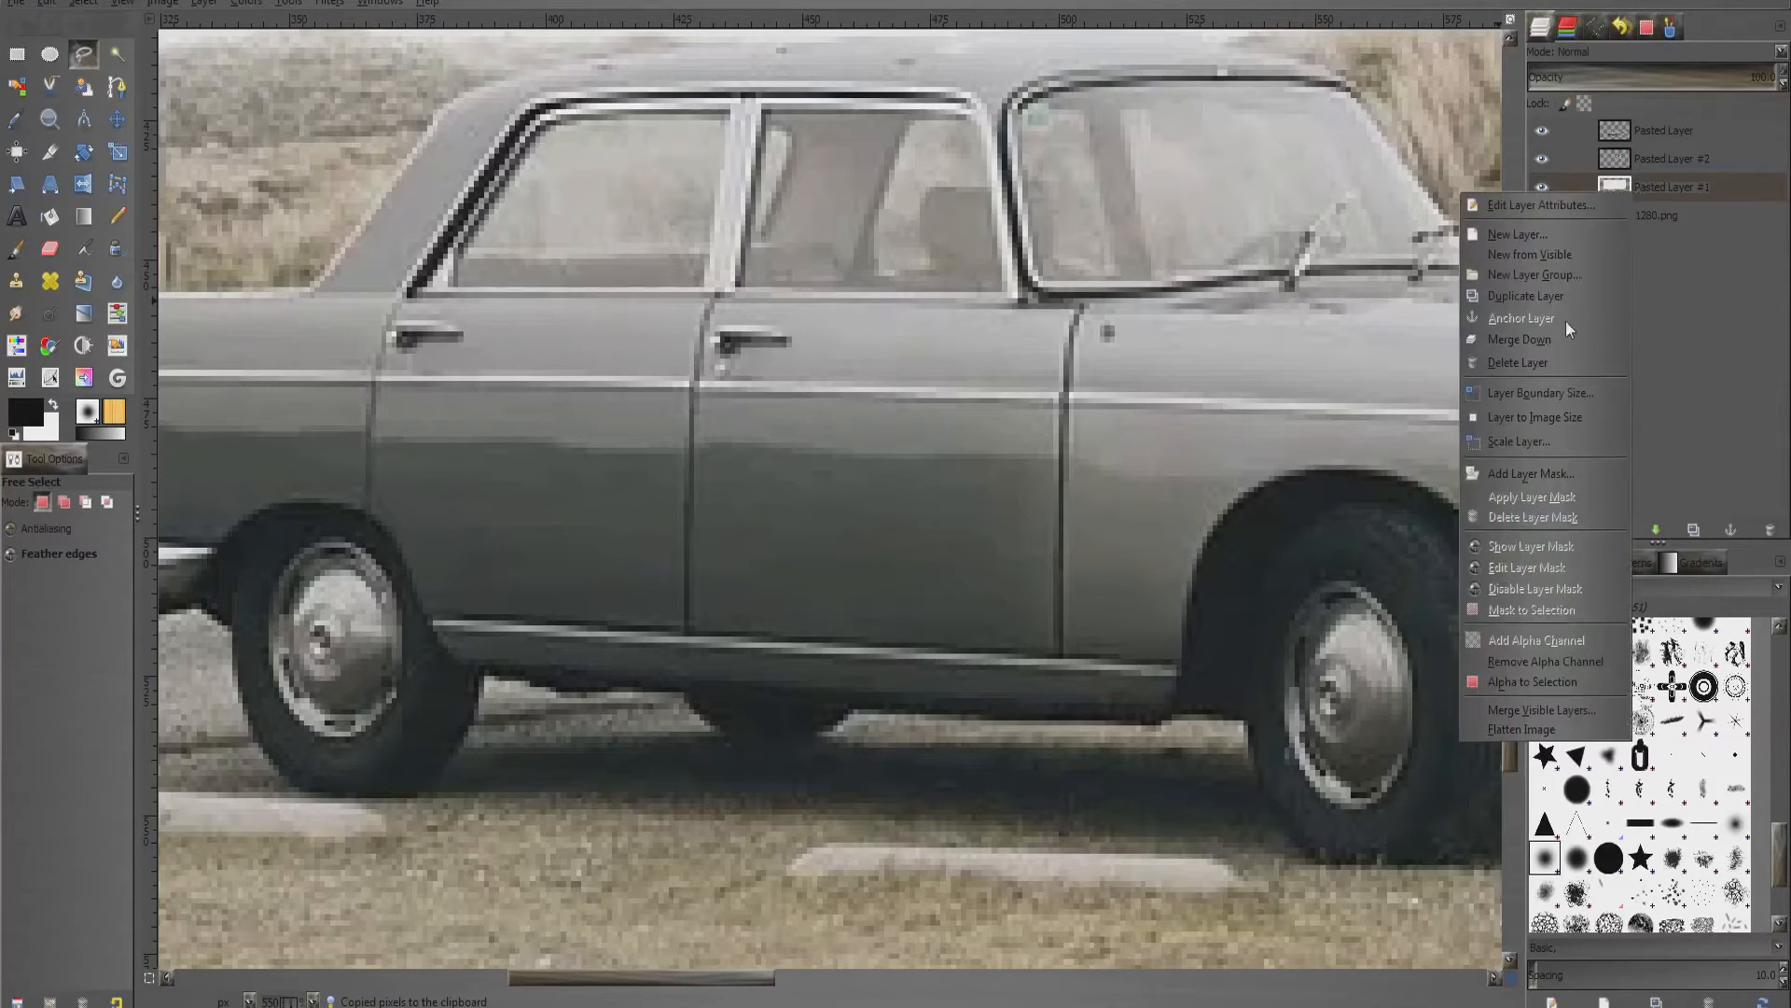
left_click(1564, 360)
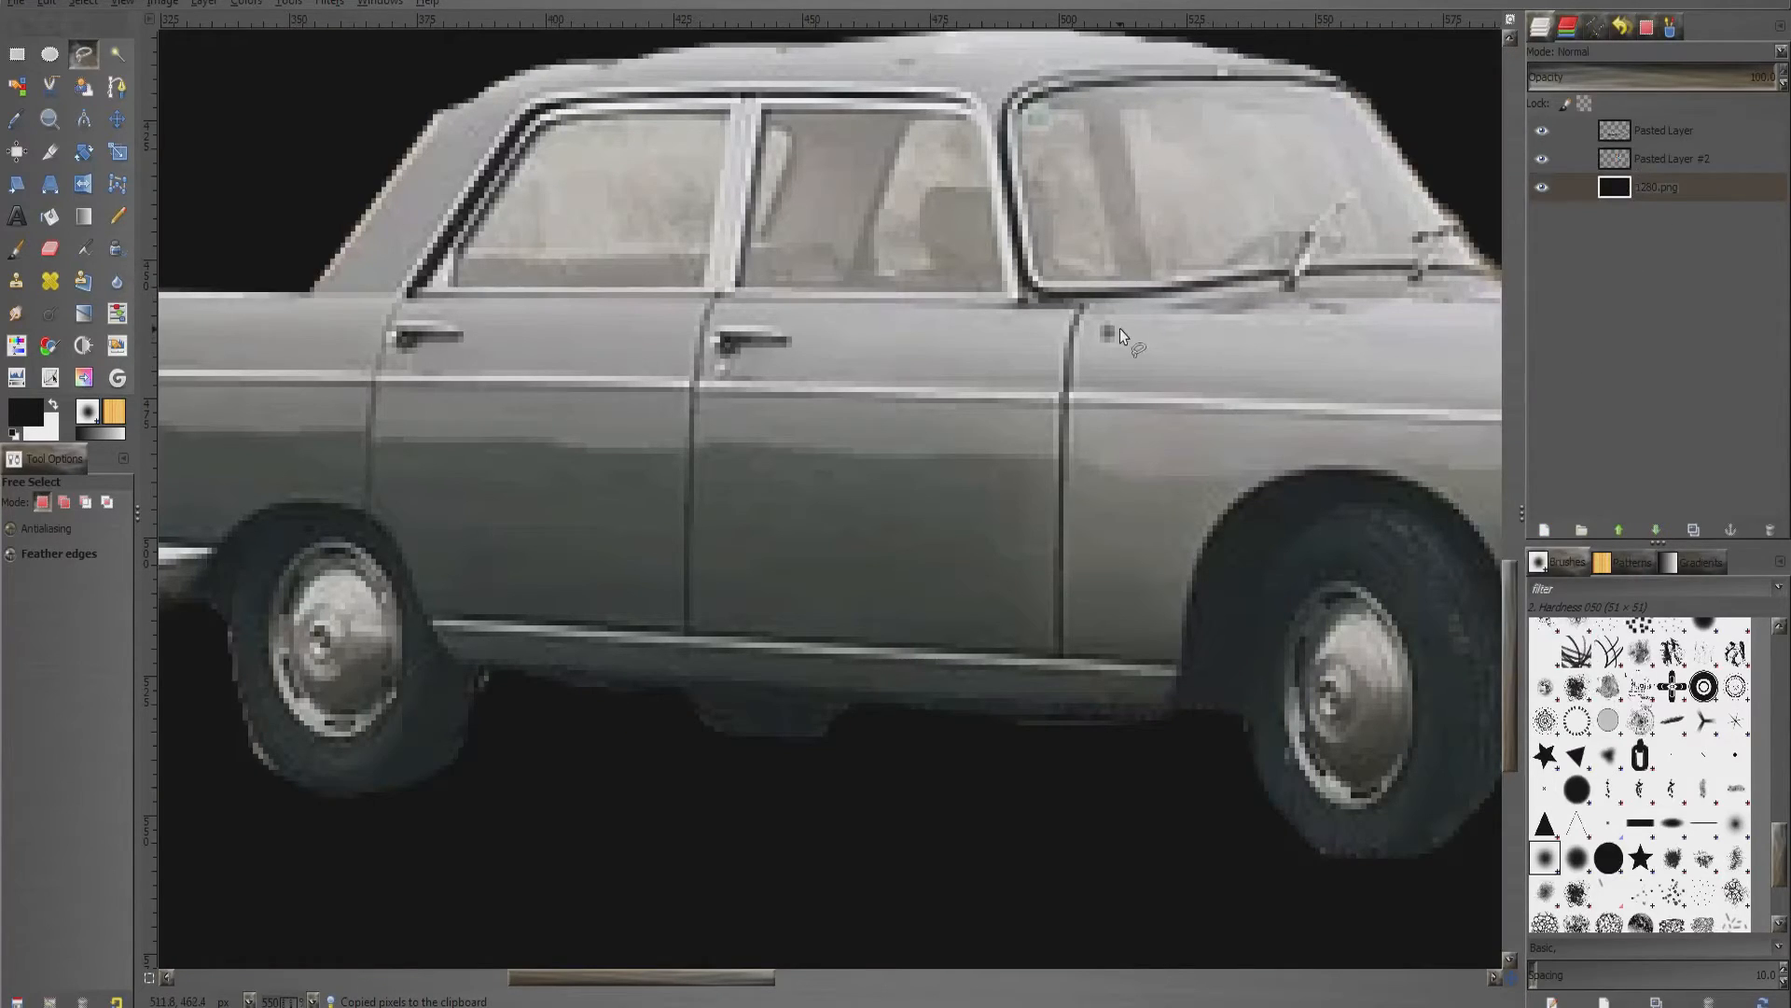
Move the character to the lower right of the canvas and the car to mid-height on the left
scroll(1120, 329, "down", 6)
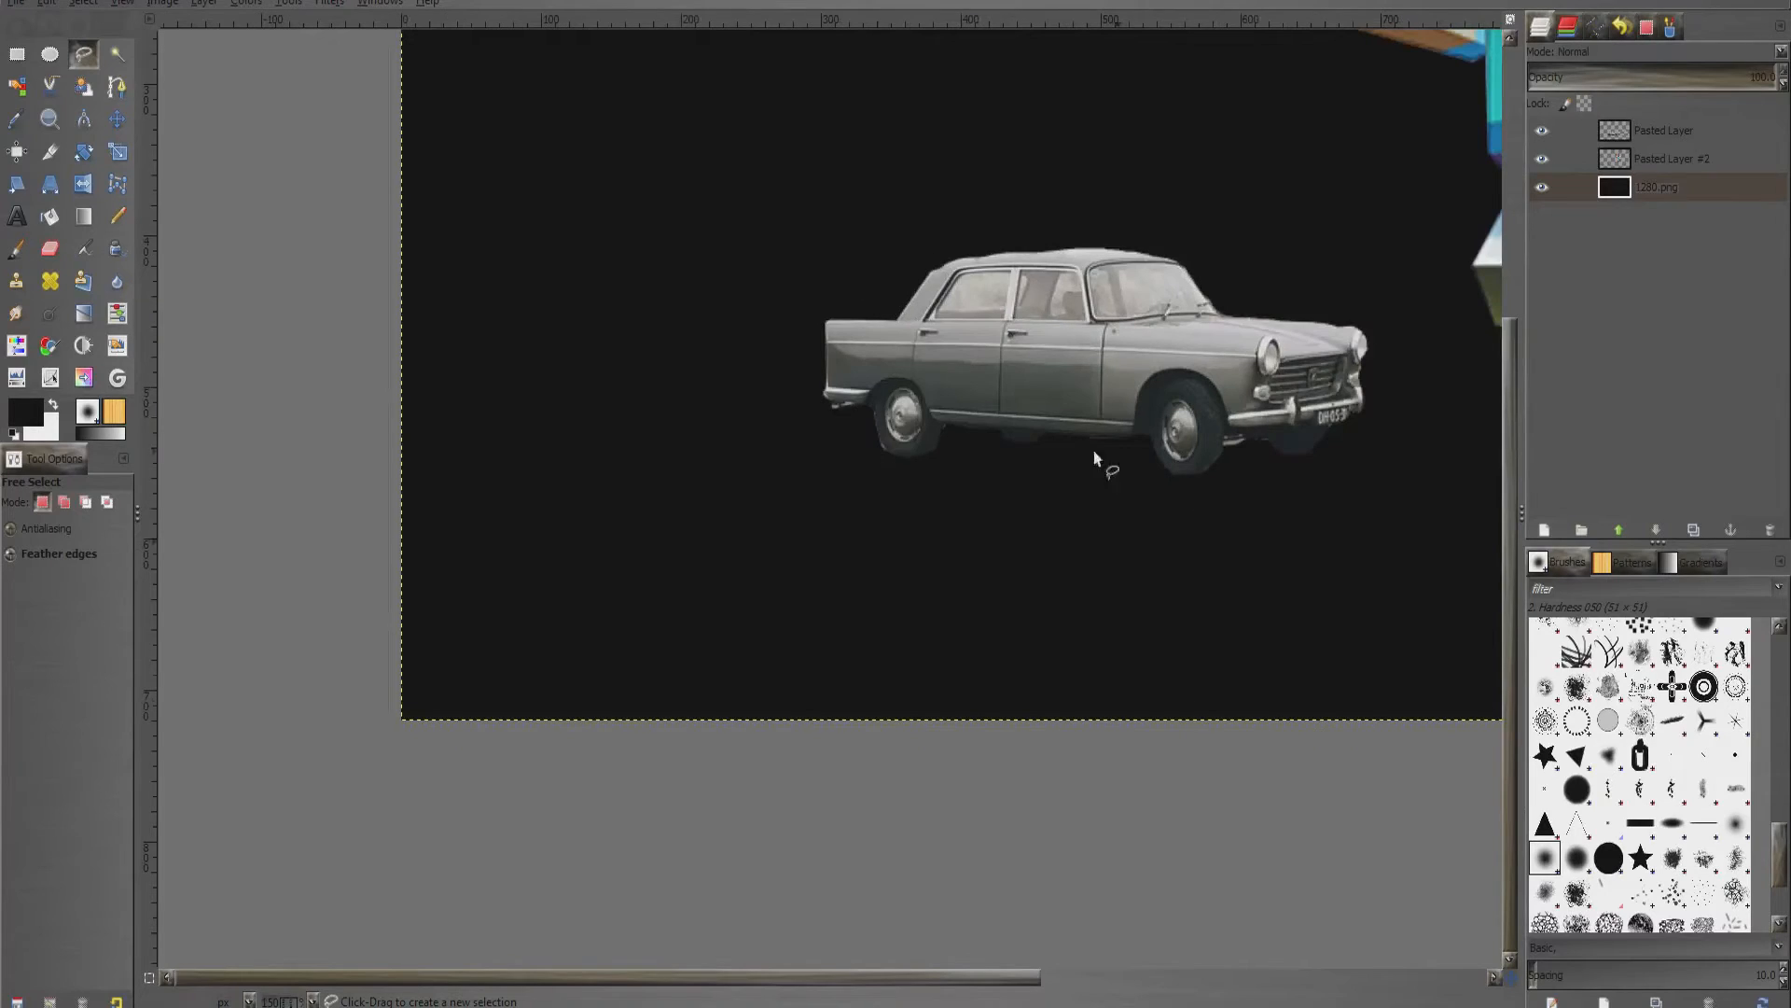
scroll(1118, 540, "down", 1)
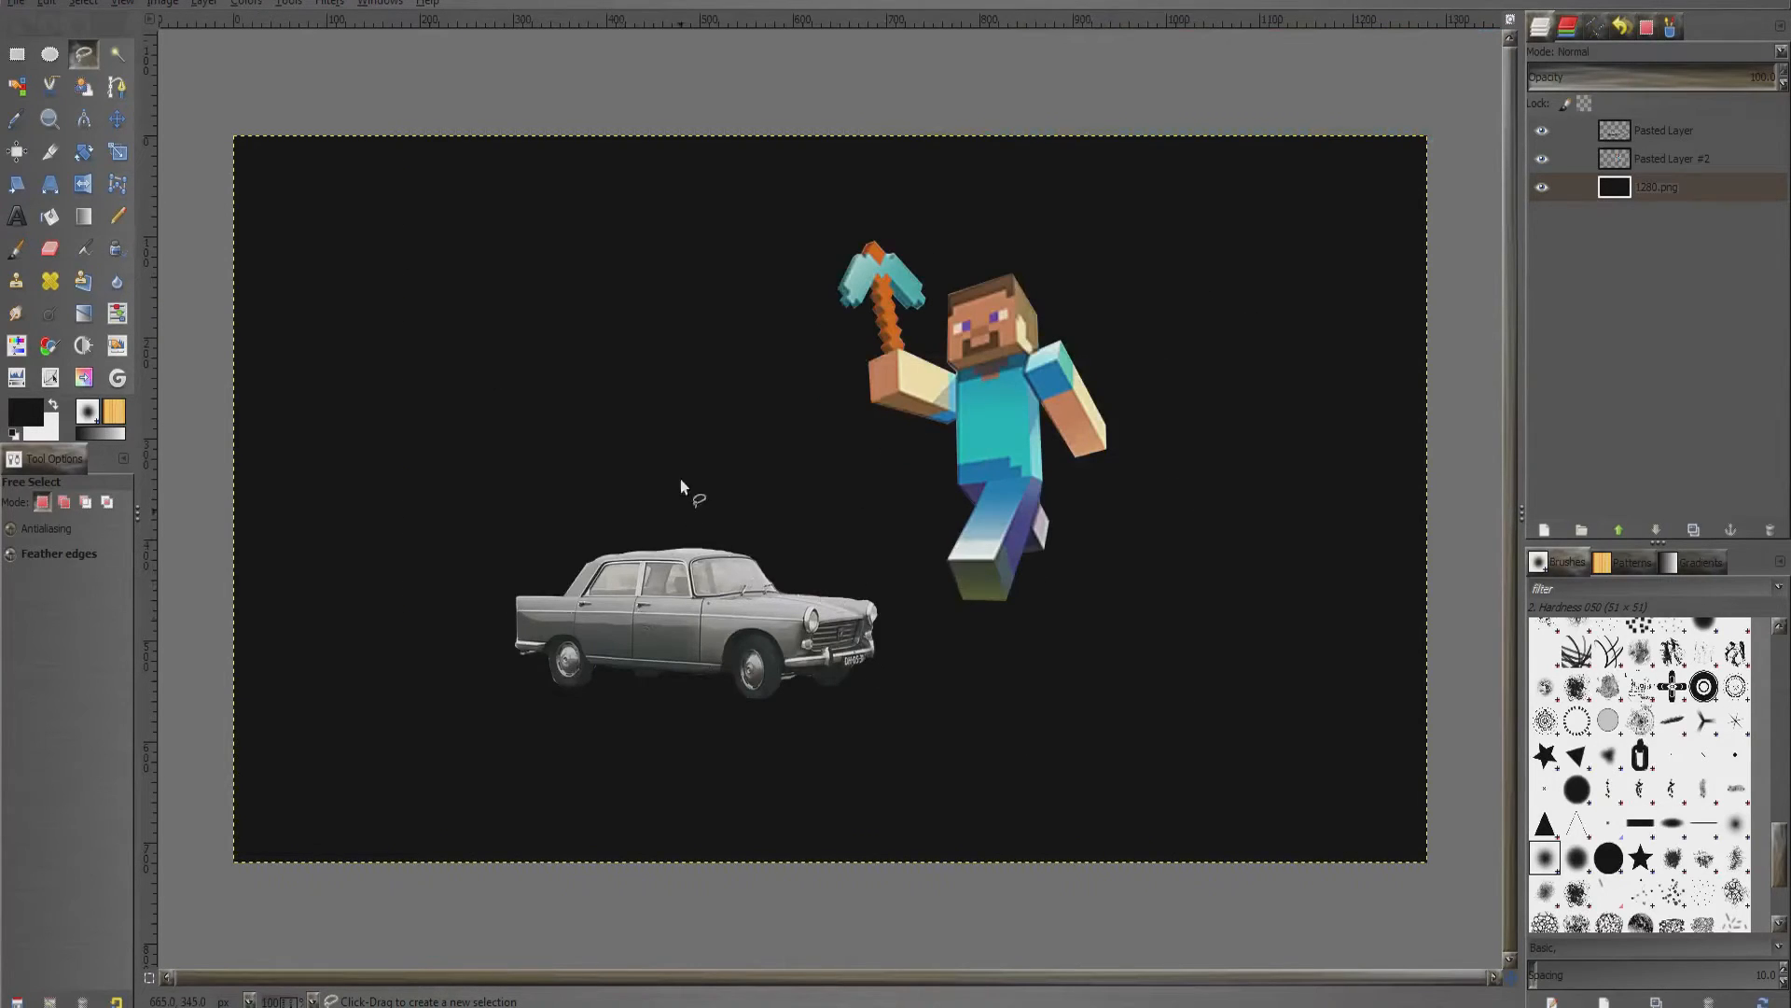
left_click(117, 118)
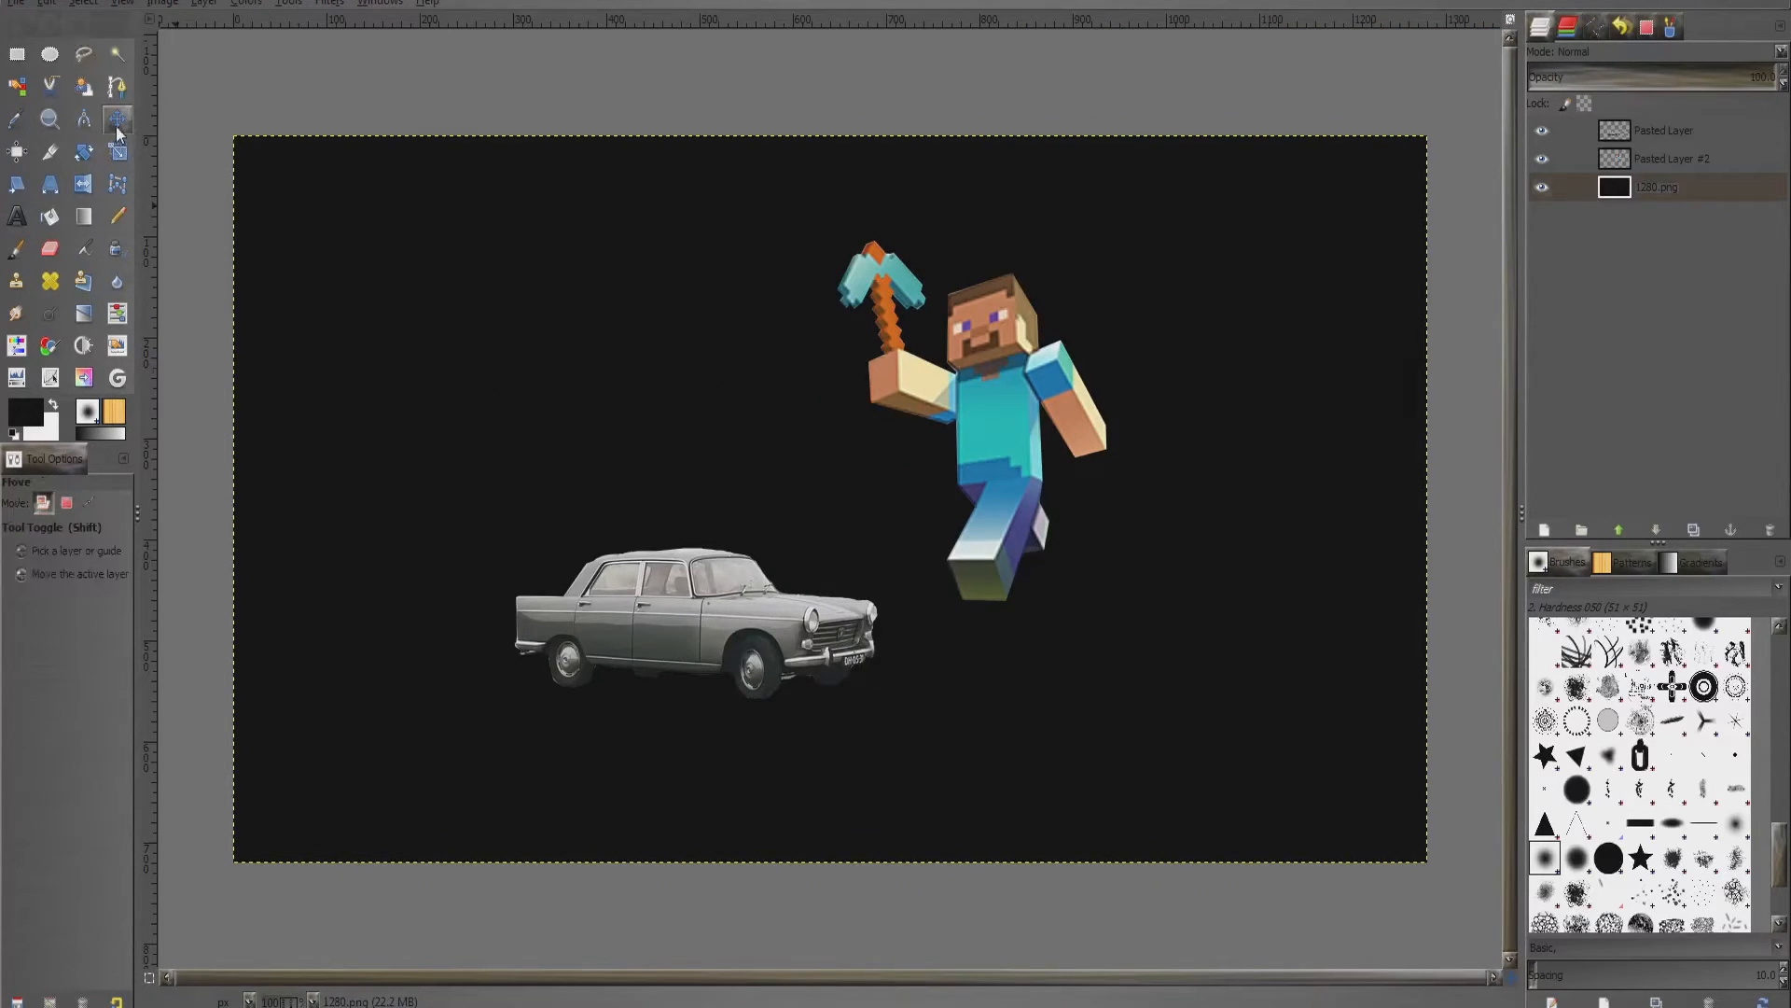
left_click_drag(550, 627, 394, 639)
left_click_drag(985, 360, 1082, 528)
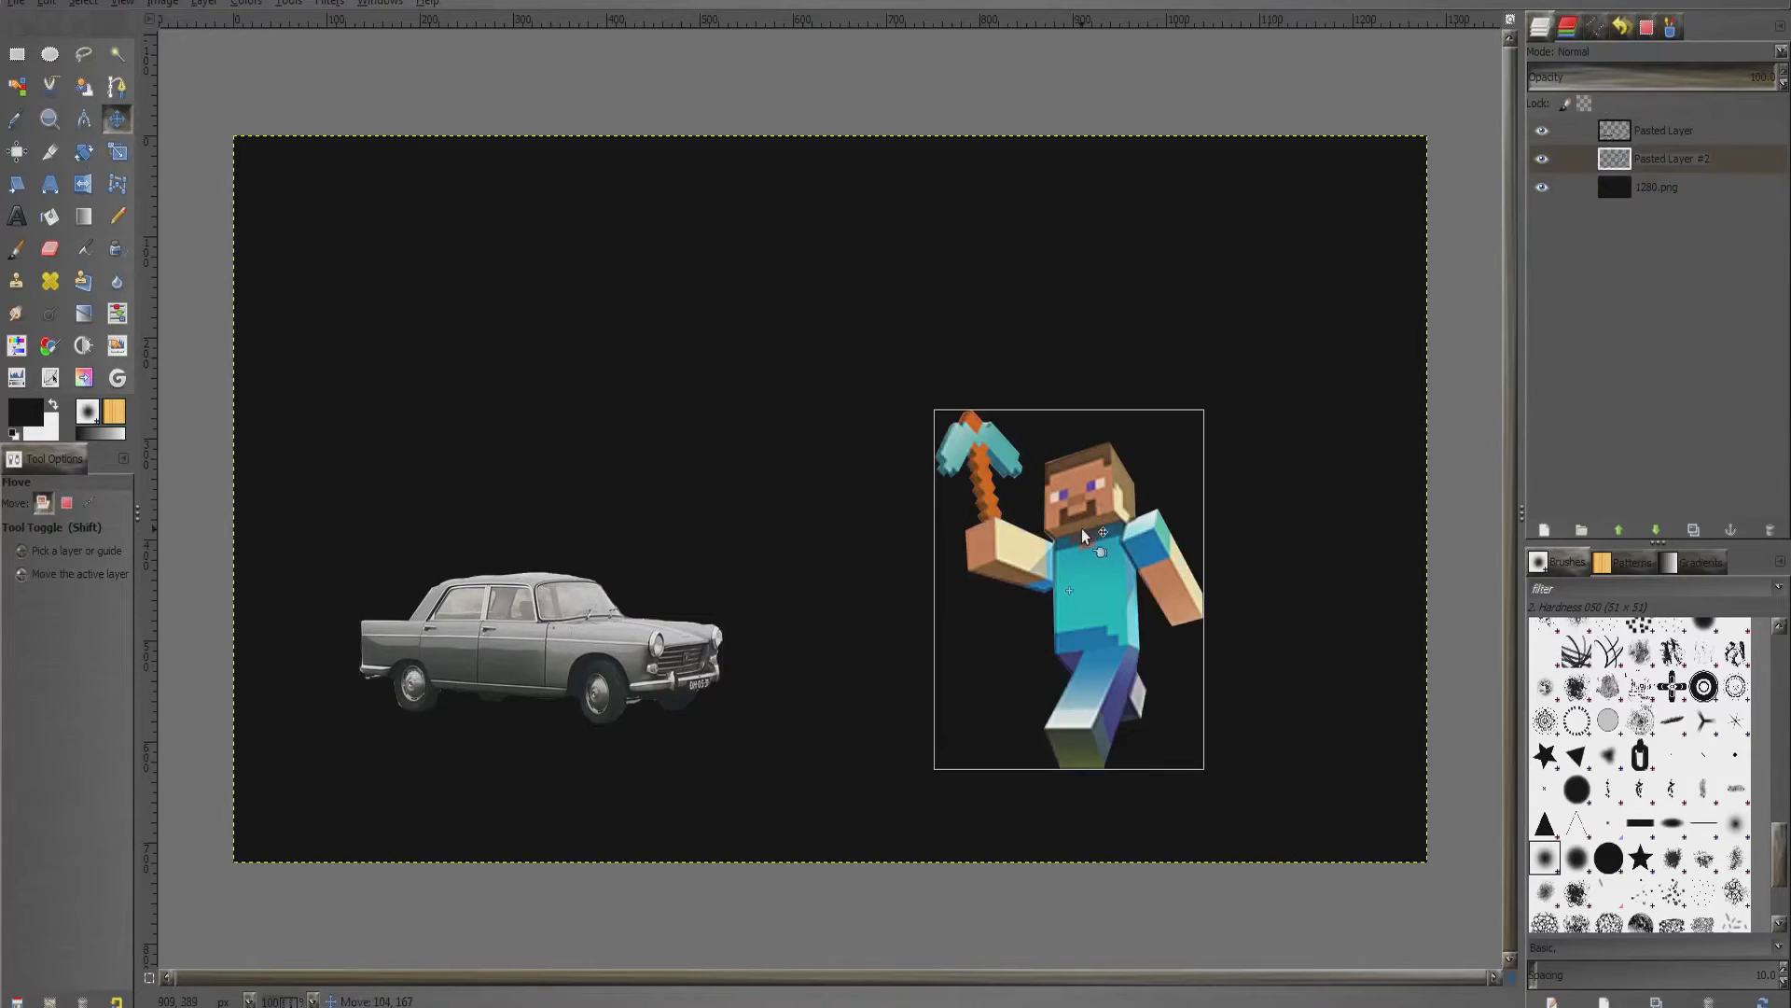
left_click_drag(599, 626, 708, 478)
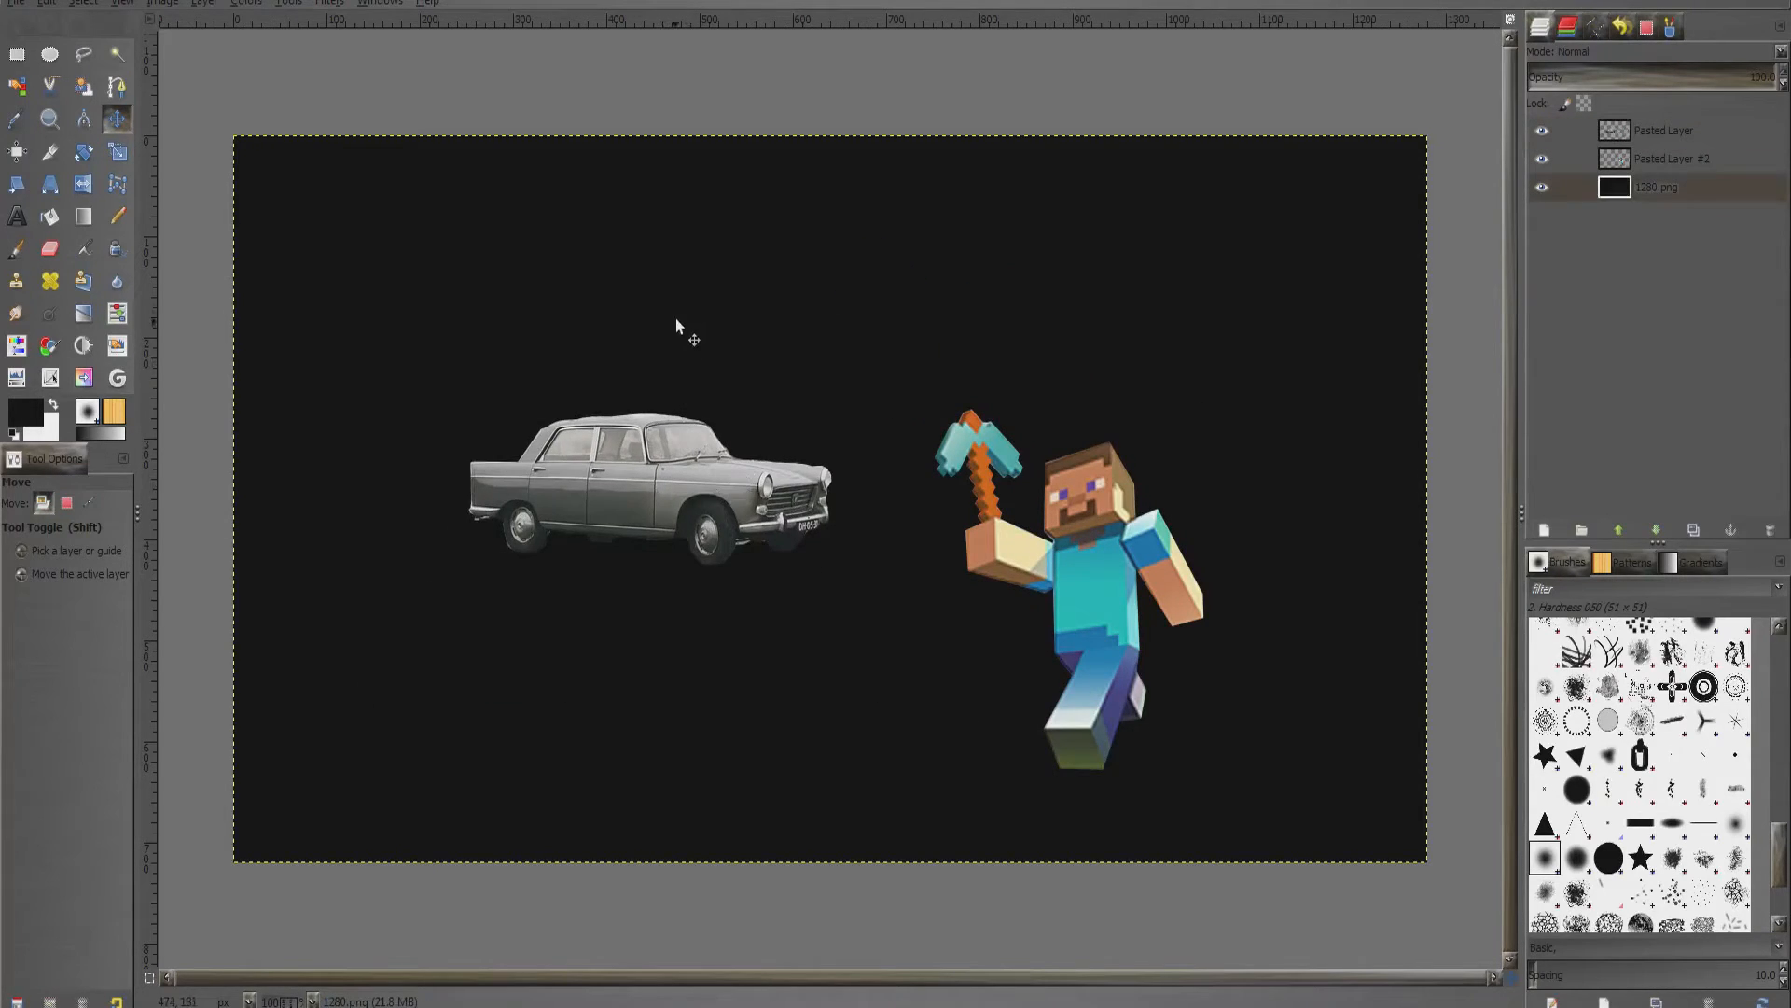
Create a selection from the car layer's alpha and grow it slightly beyond the car's edge
left_click(1648, 130)
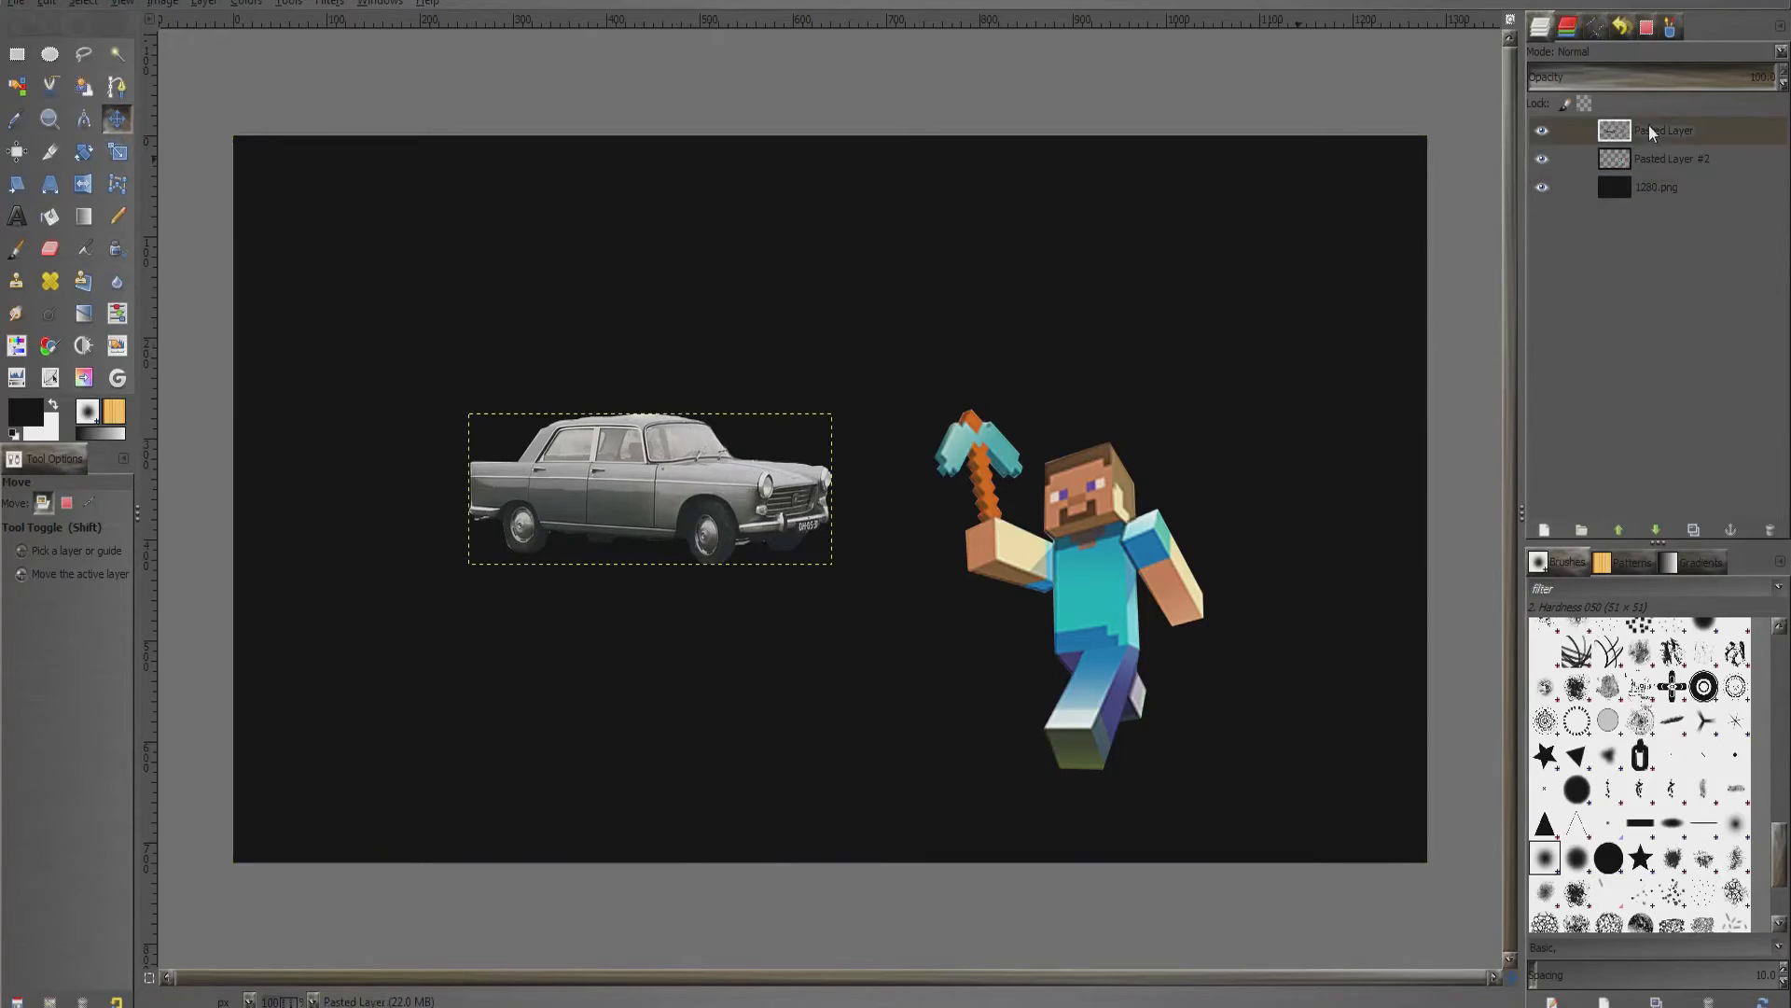
left_click(205, 4)
mouse_move(300, 224)
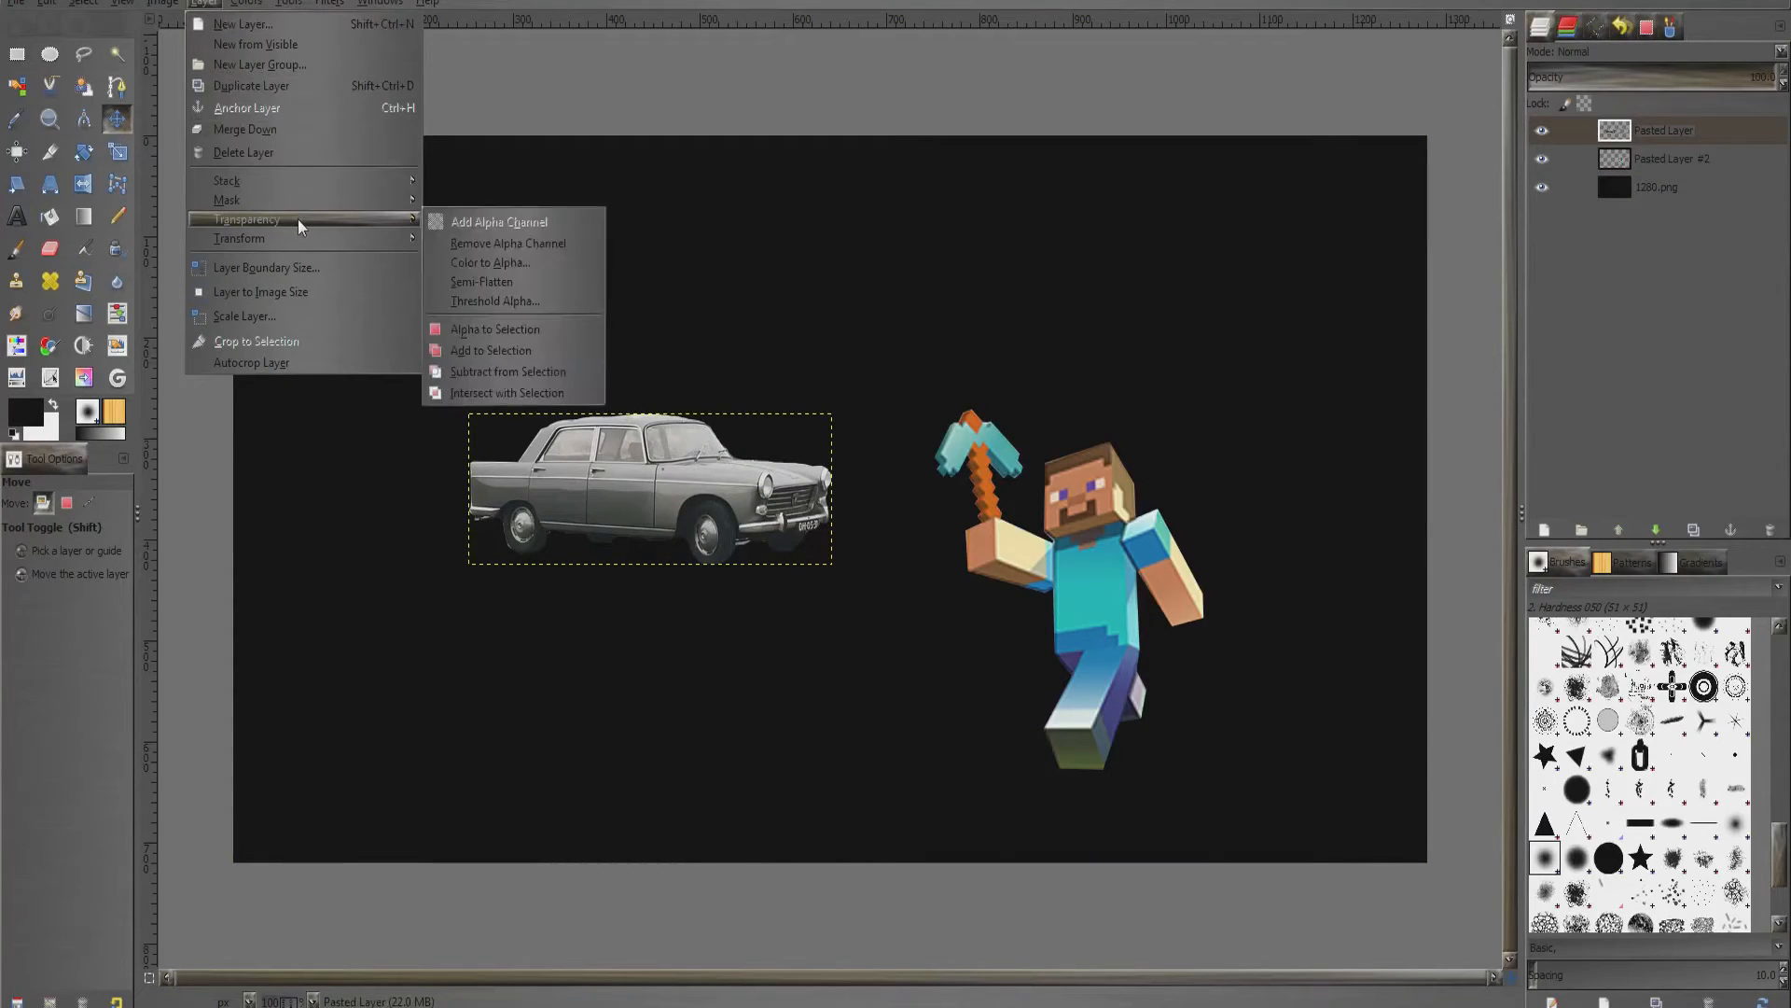
left_click(490, 329)
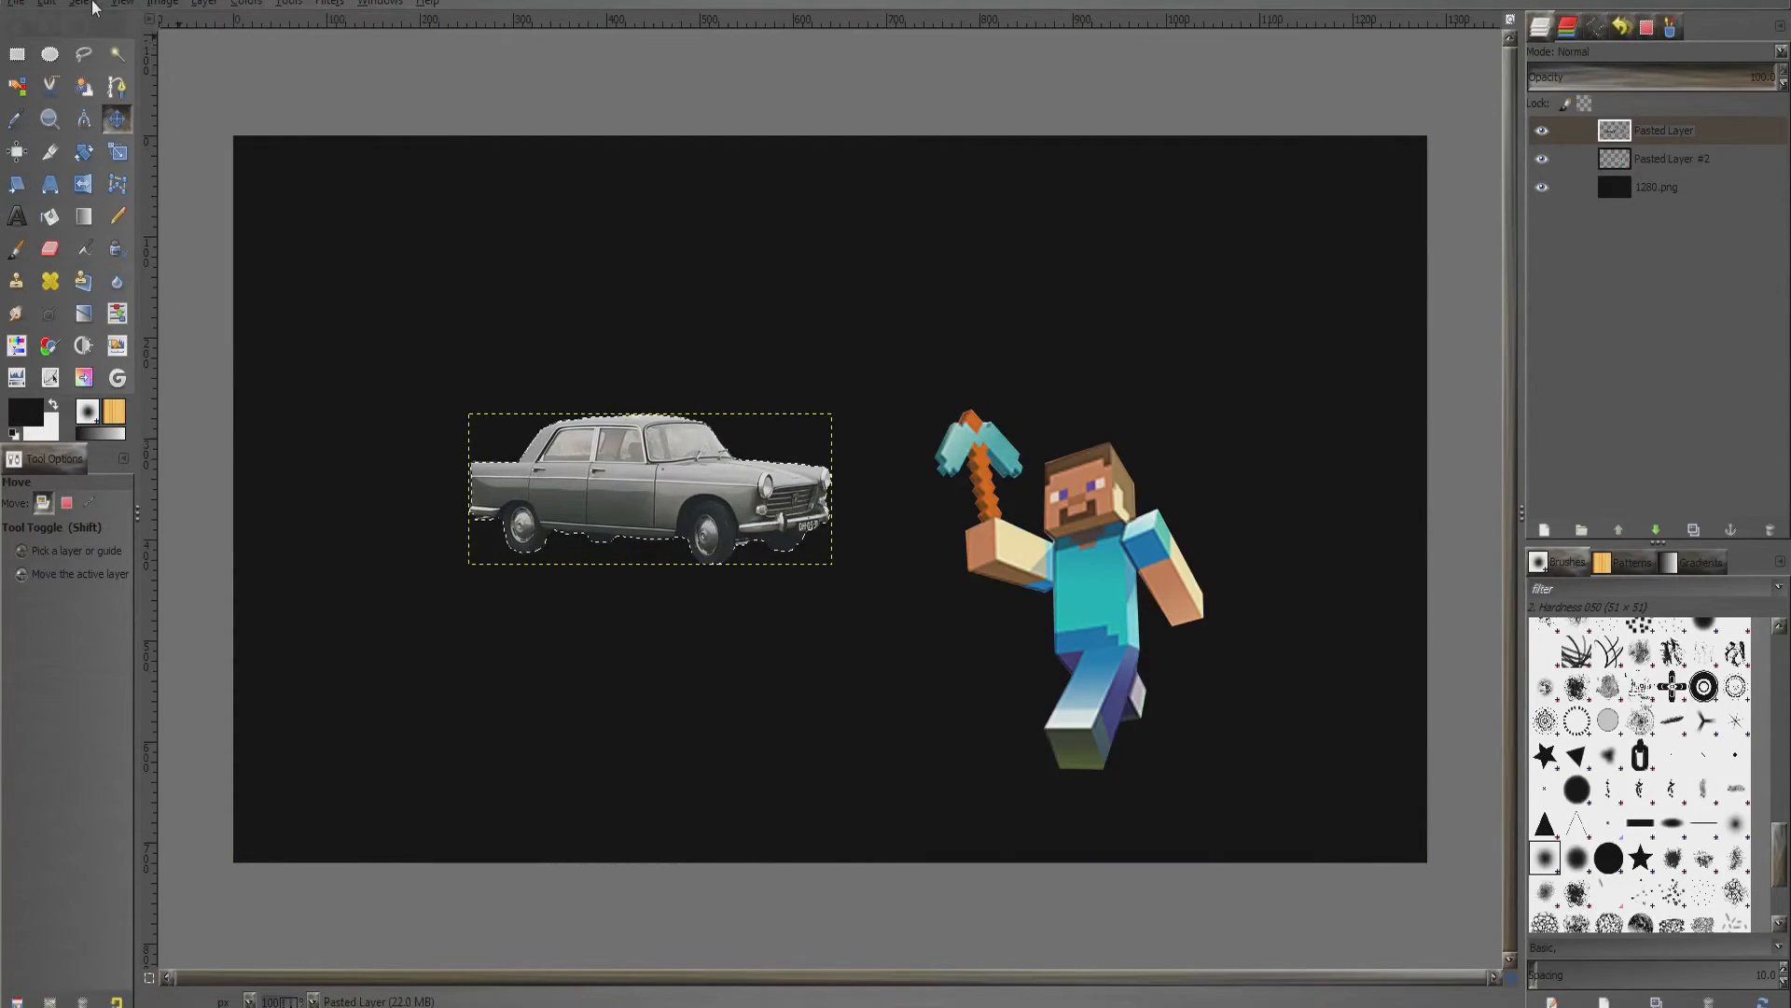
left_click(94, 4)
left_click(137, 252)
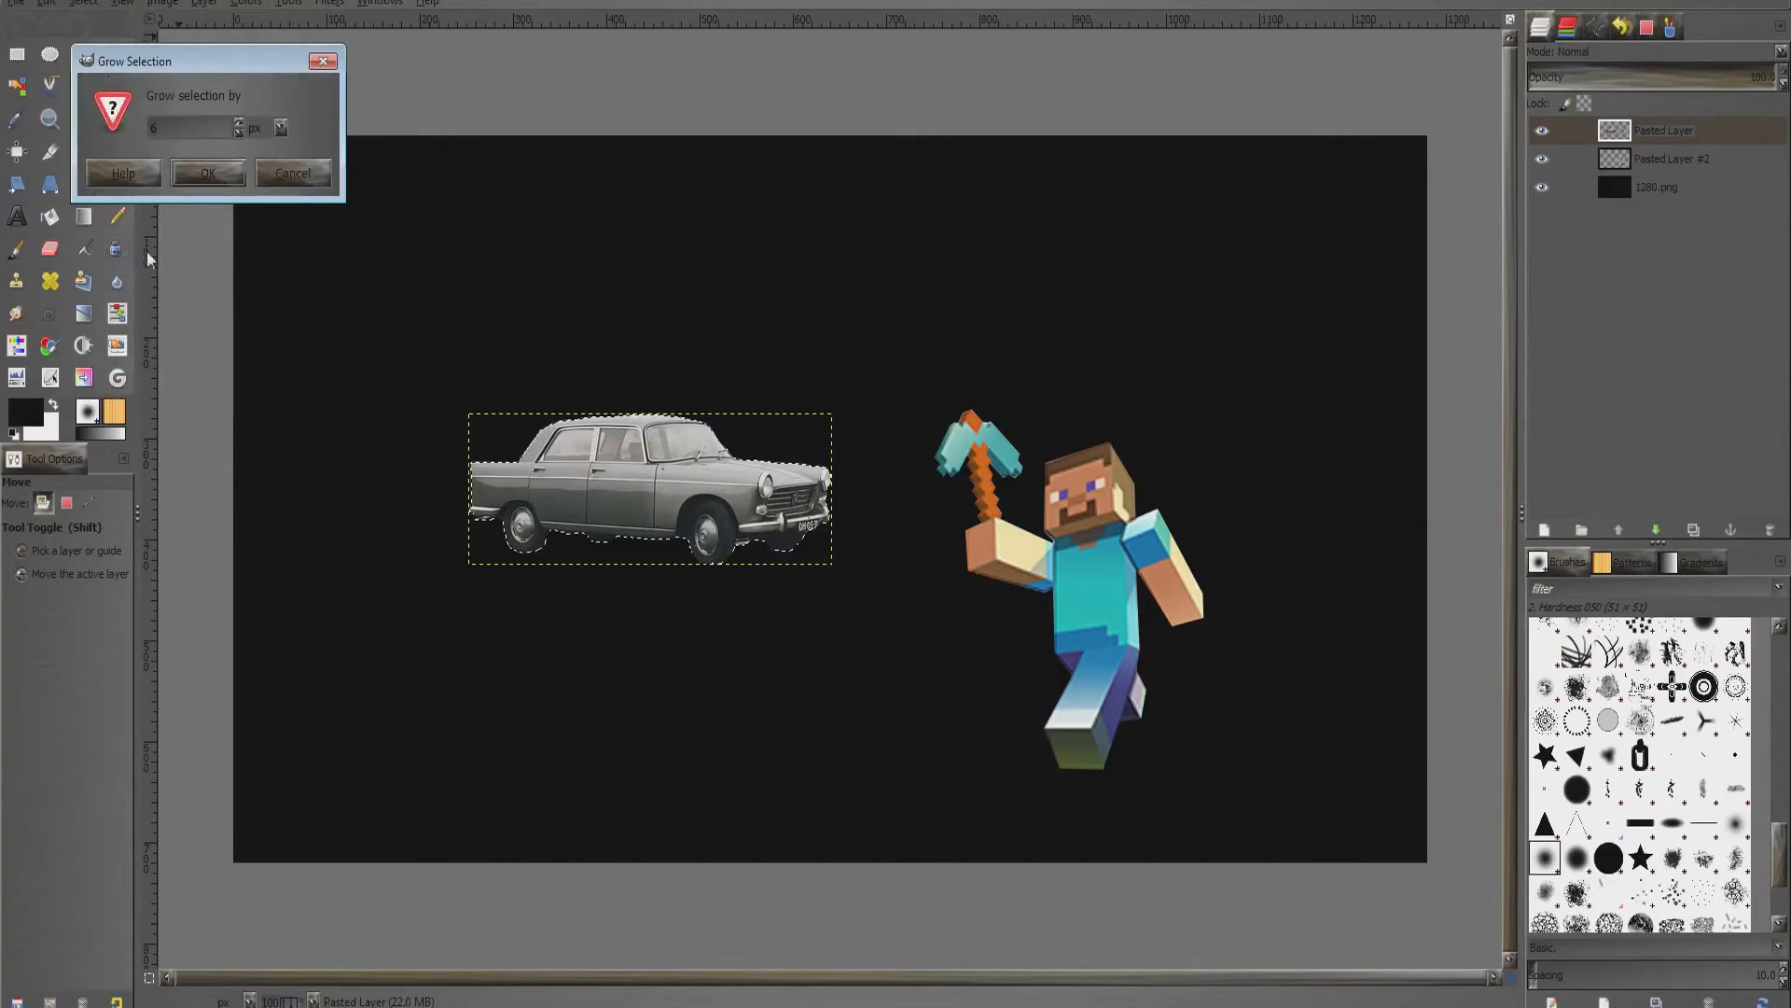
left_click(208, 172)
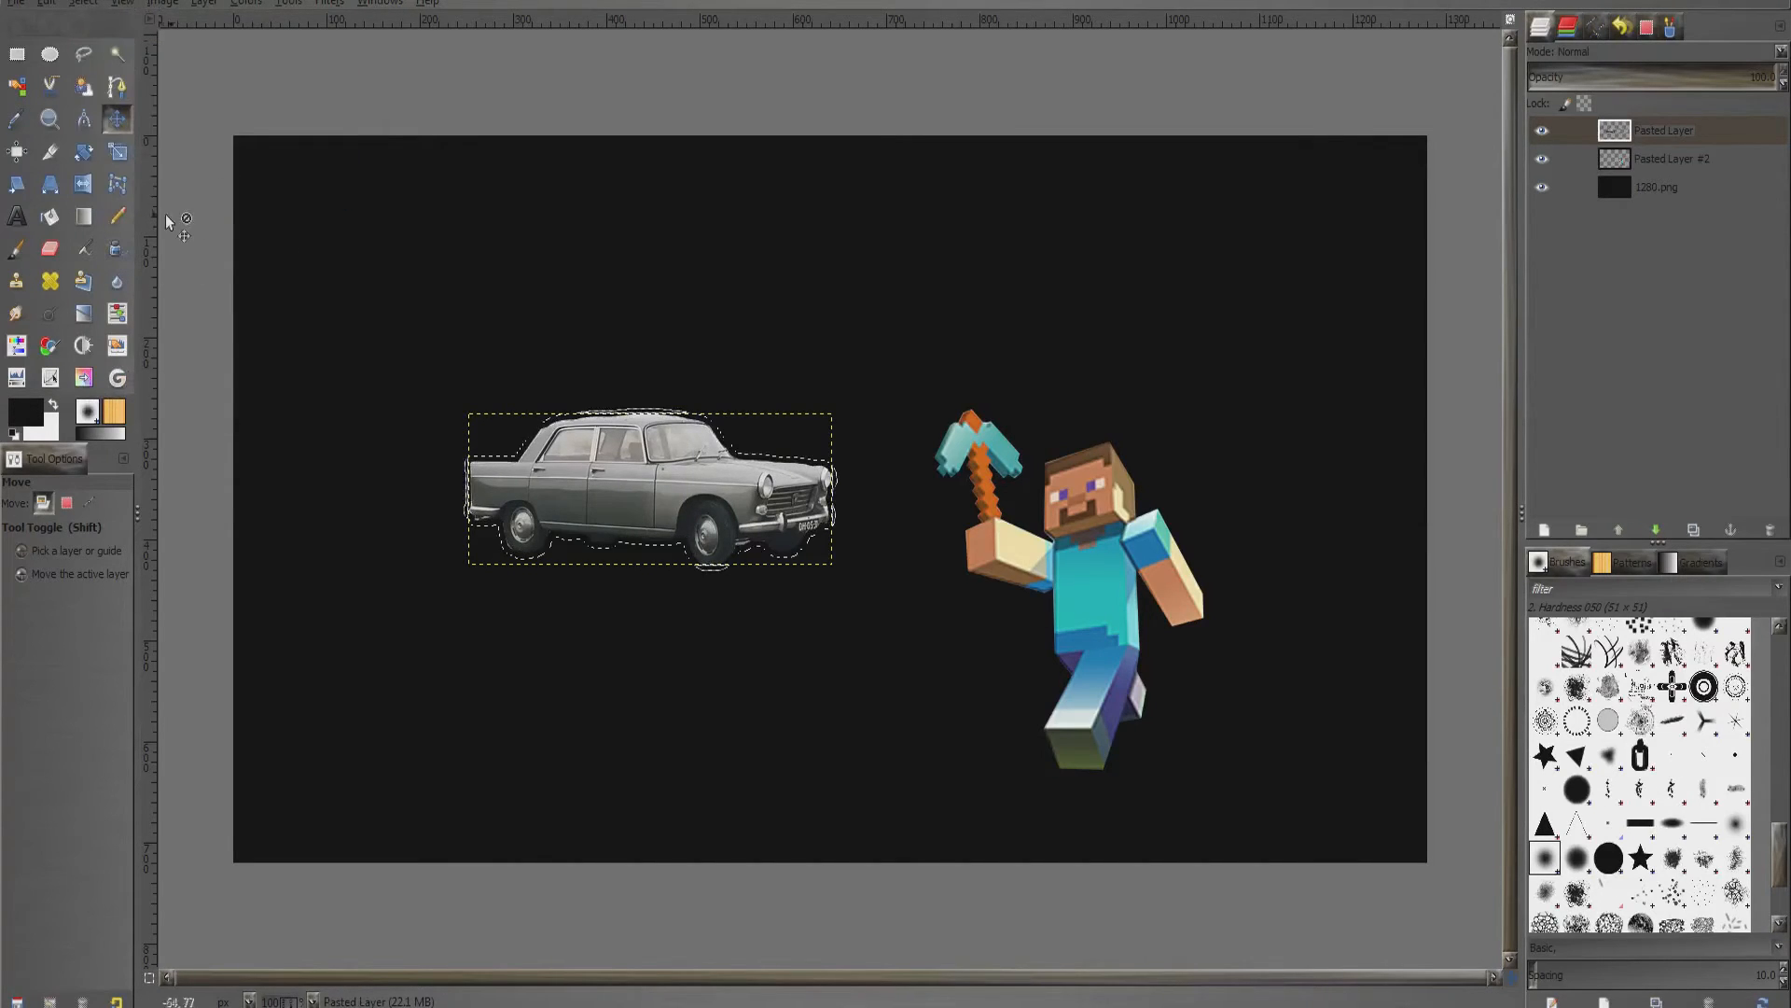
Add a transparent layer directly above the black background and paint the grown car selection white on it with the Pencil
left_click(117, 215)
left_click(53, 405)
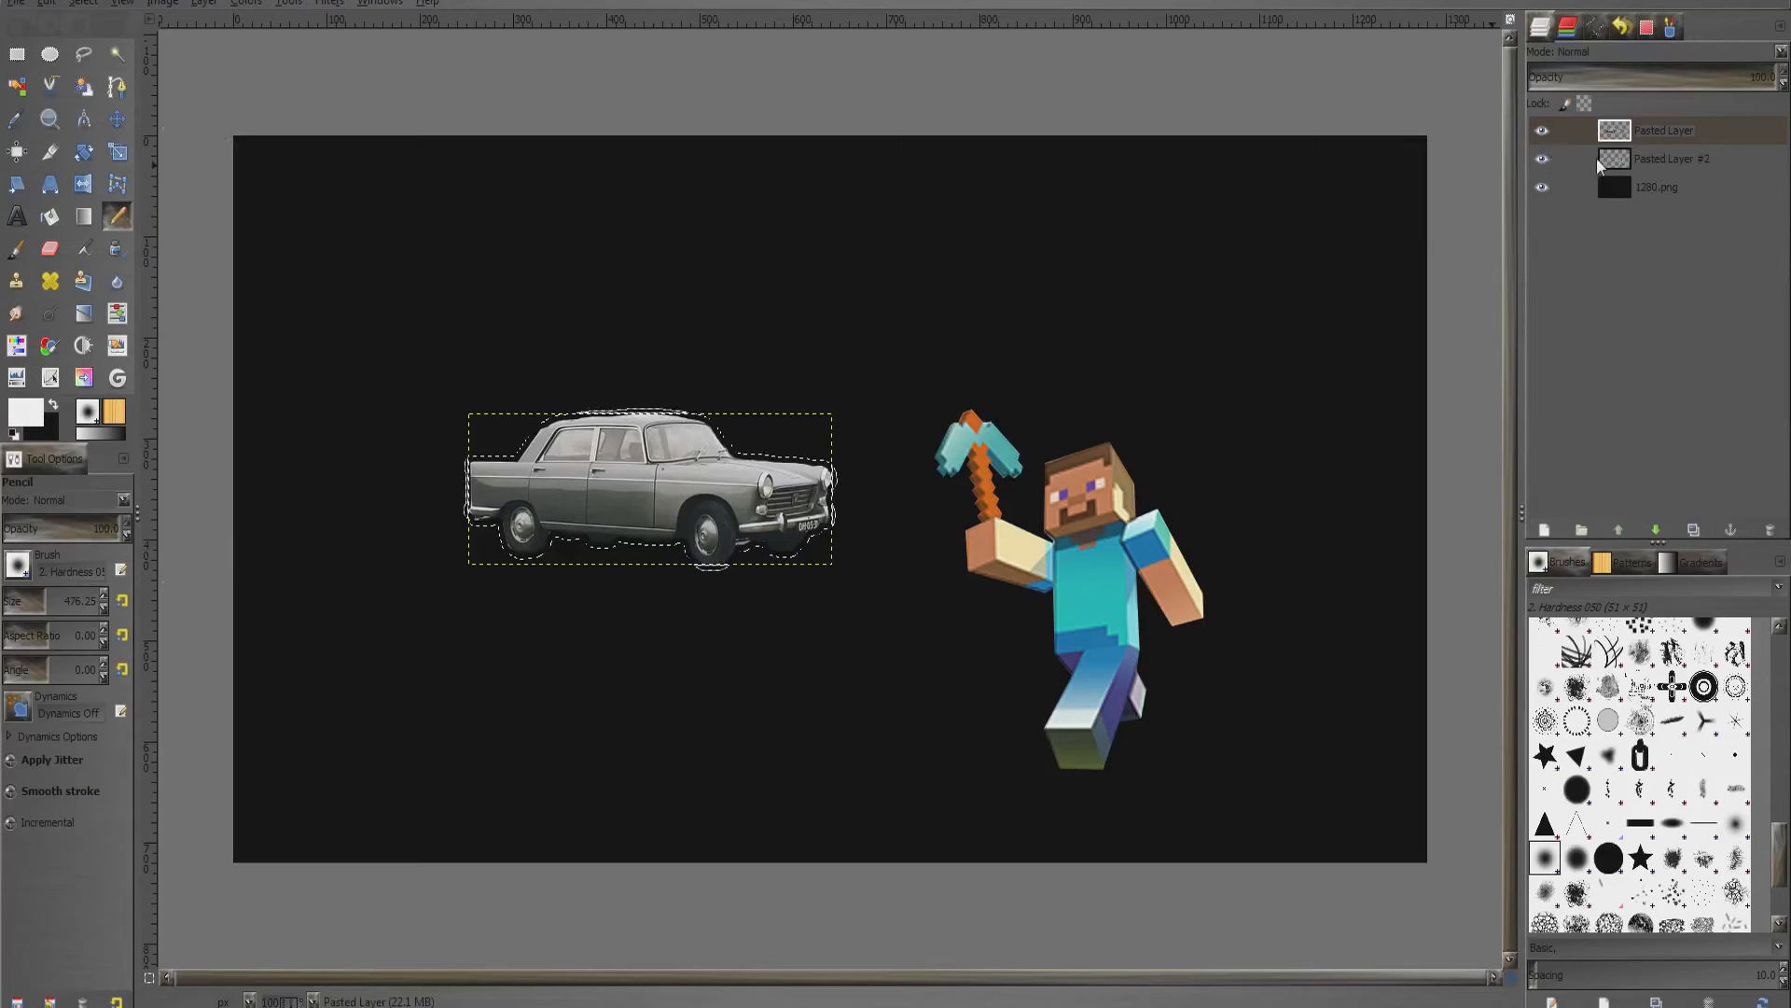
left_click(1633, 186)
right_click(1633, 187)
left_click(1599, 226)
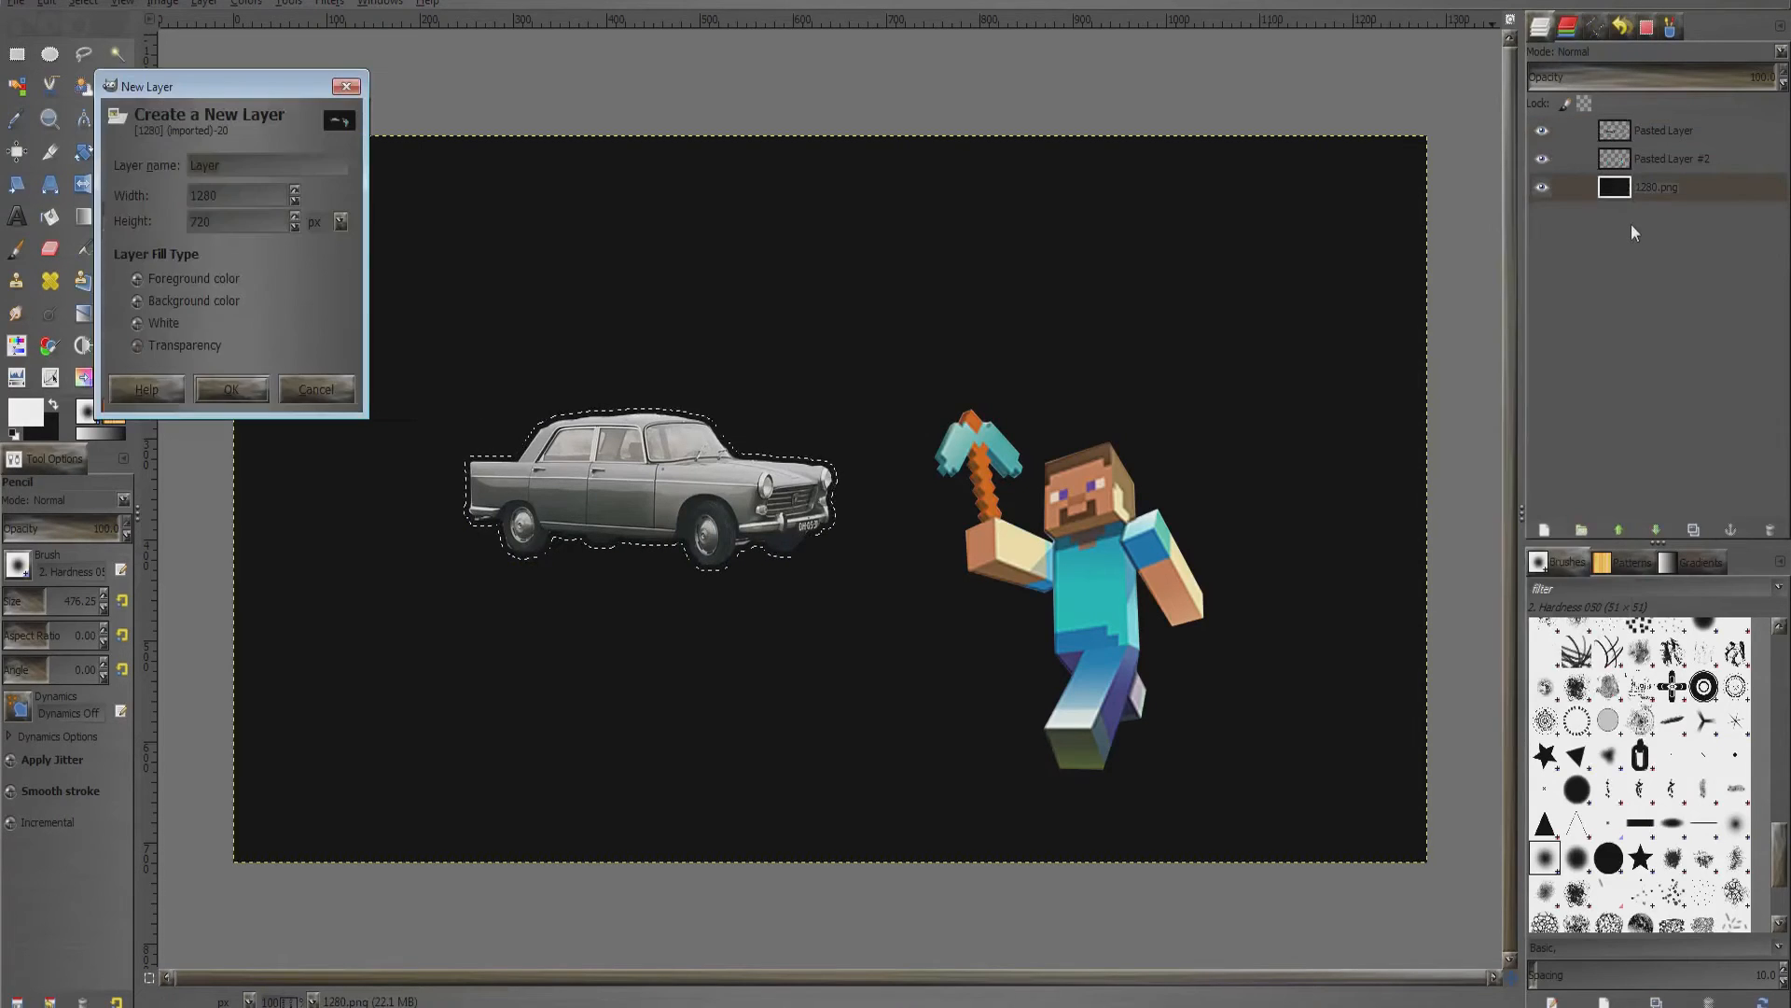
left_click(154, 301)
left_click(231, 389)
left_click(741, 462)
mouse_move(675, 454)
left_mouse_down()
mouse_move(532, 465)
mouse_move(492, 491)
left_mouse_up()
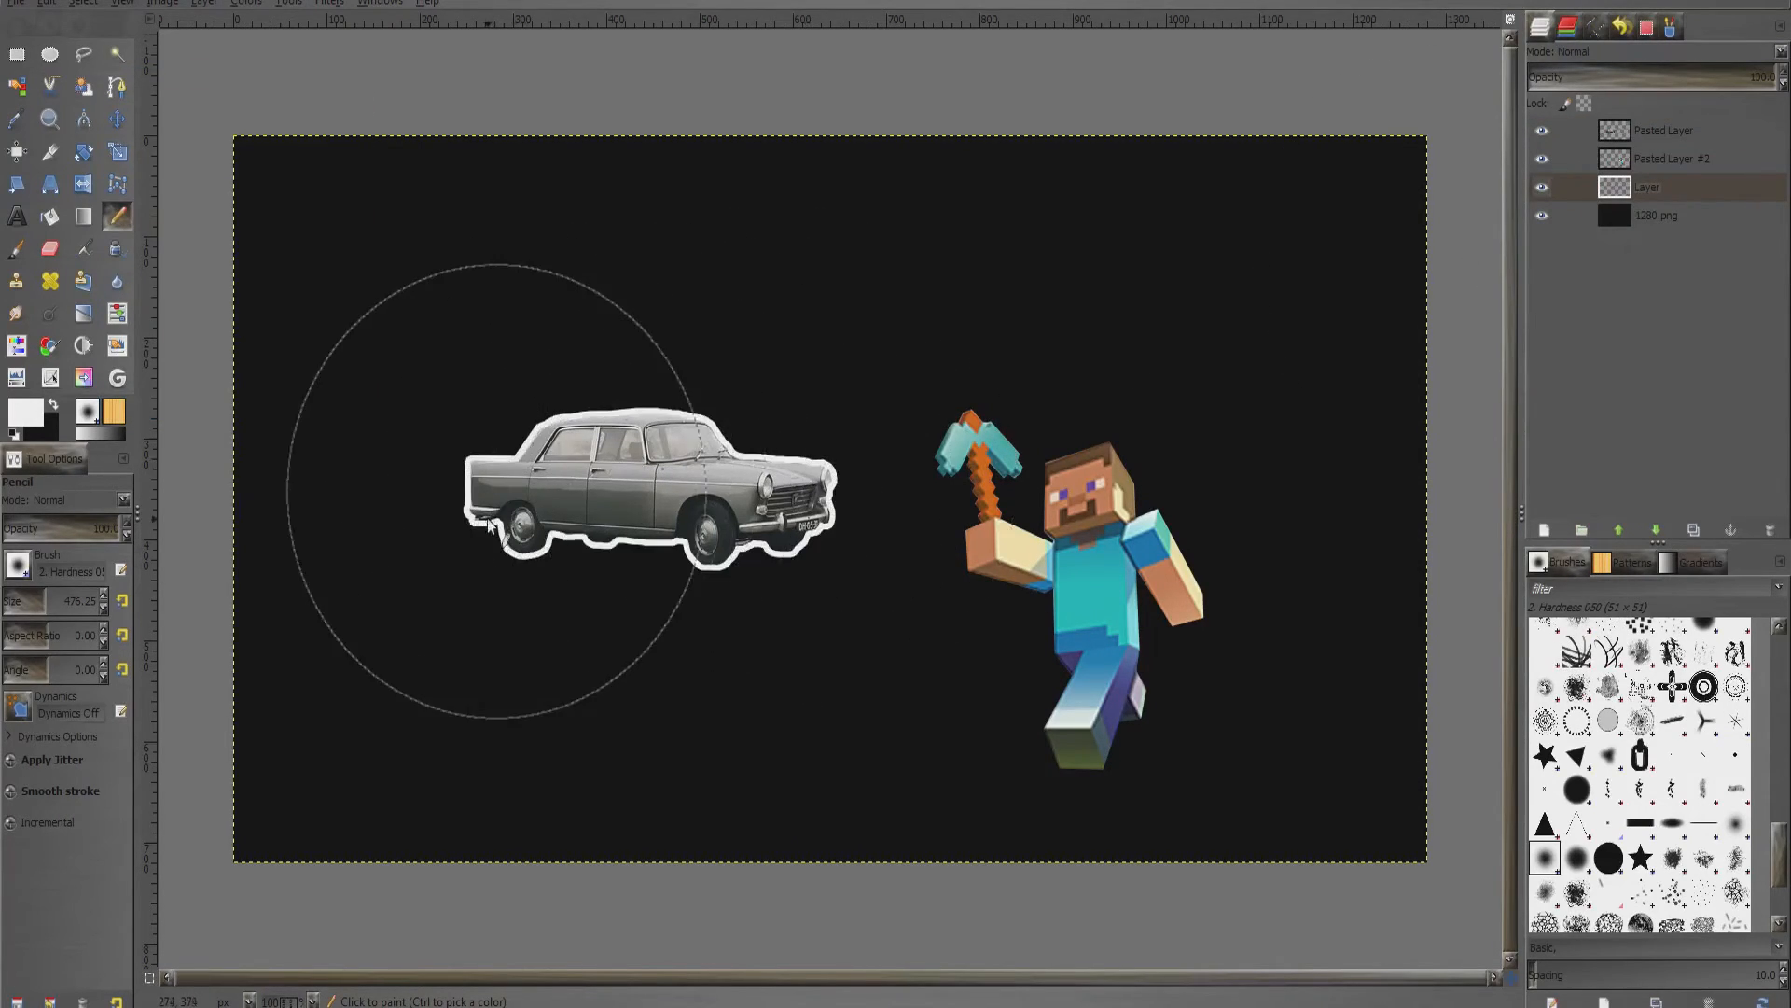
Create a selection from the Minecraft character layer's alpha and grow it slightly beyond the figure's edge
left_click(1644, 162)
left_click(211, 6)
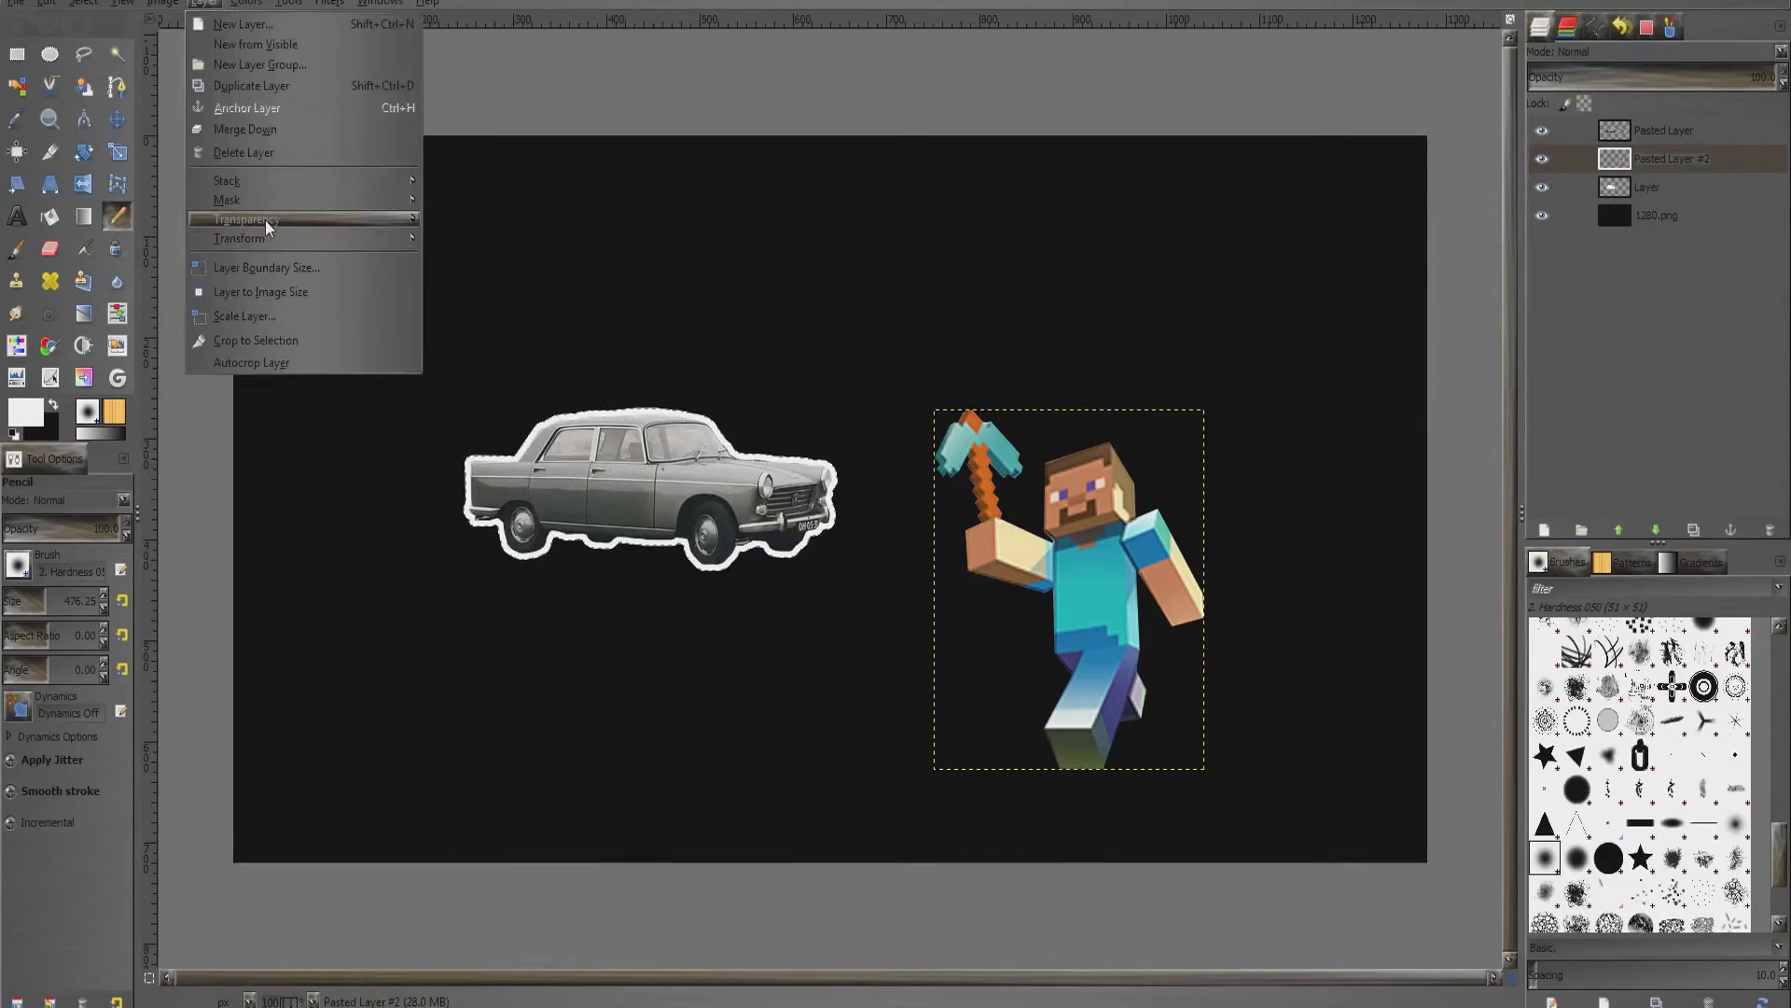
mouse_move(374, 219)
left_click(457, 329)
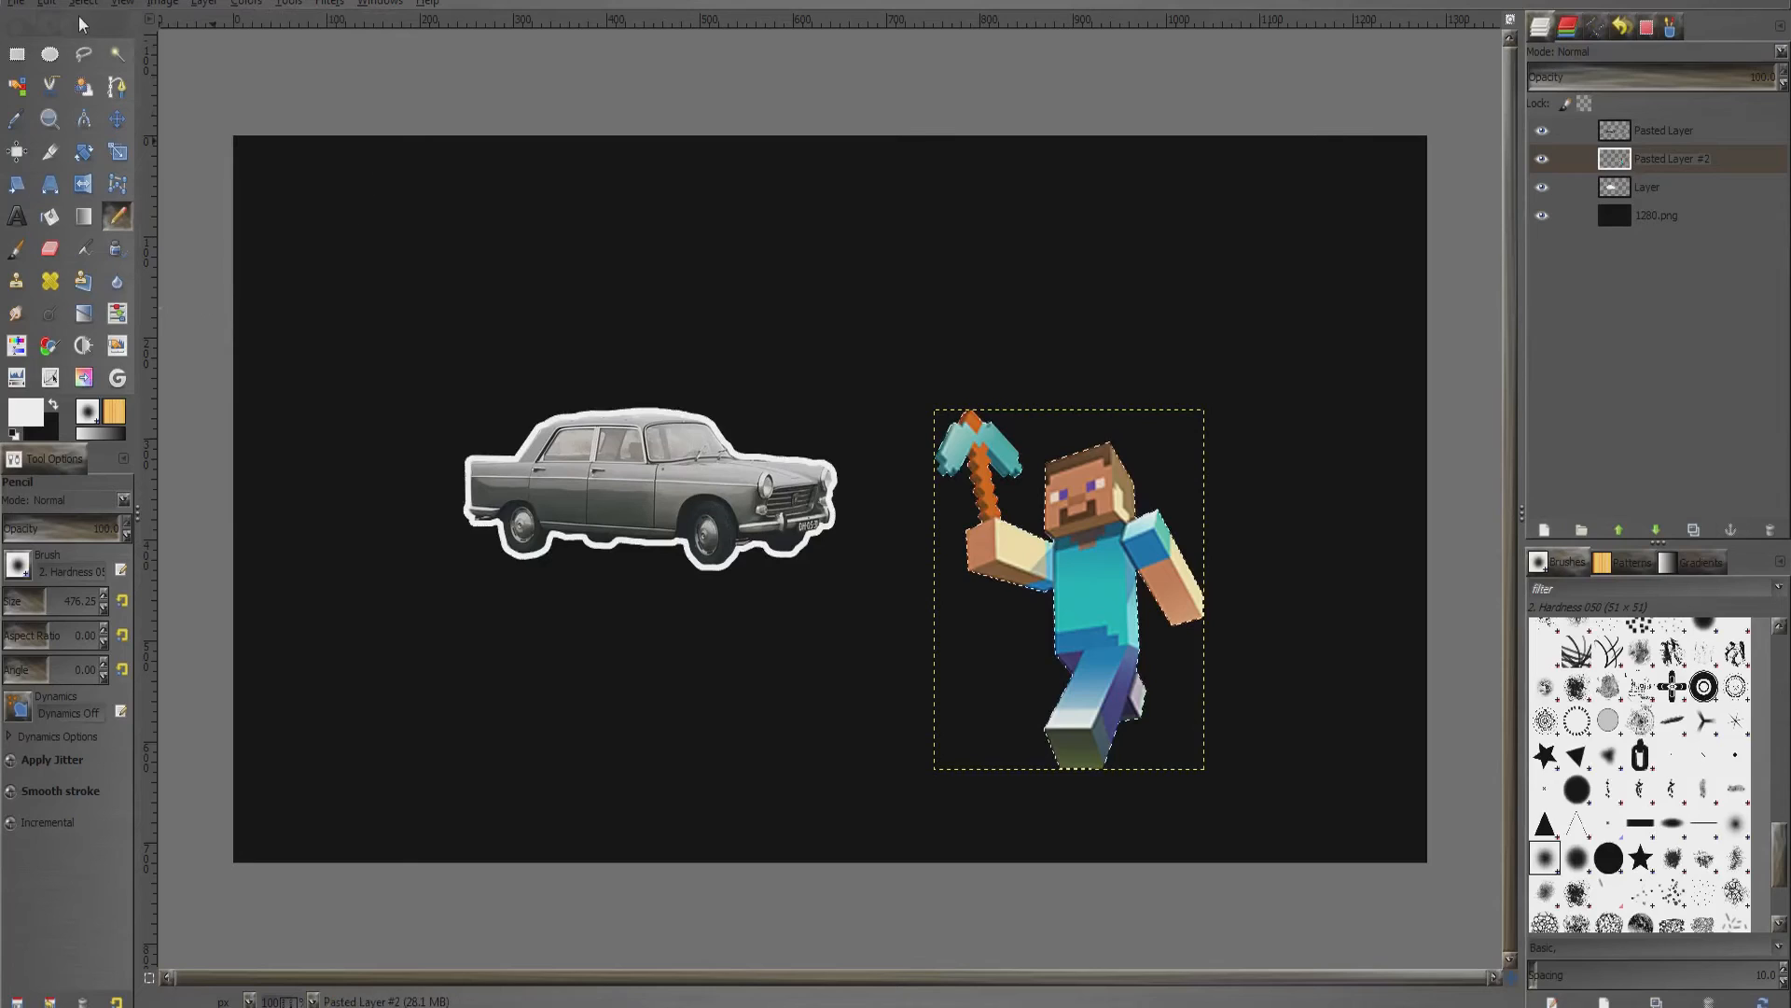
left_click(82, 3)
left_click(156, 269)
left_click(255, 226)
Set the foreground color to red, paint the grown character selection on the outline layer, and clear the selection
left_click(28, 411)
left_click(362, 501)
left_click(461, 734)
left_click(1648, 198)
mouse_move(1110, 522)
left_mouse_down()
mouse_move(1032, 420)
mouse_move(1187, 688)
left_mouse_up()
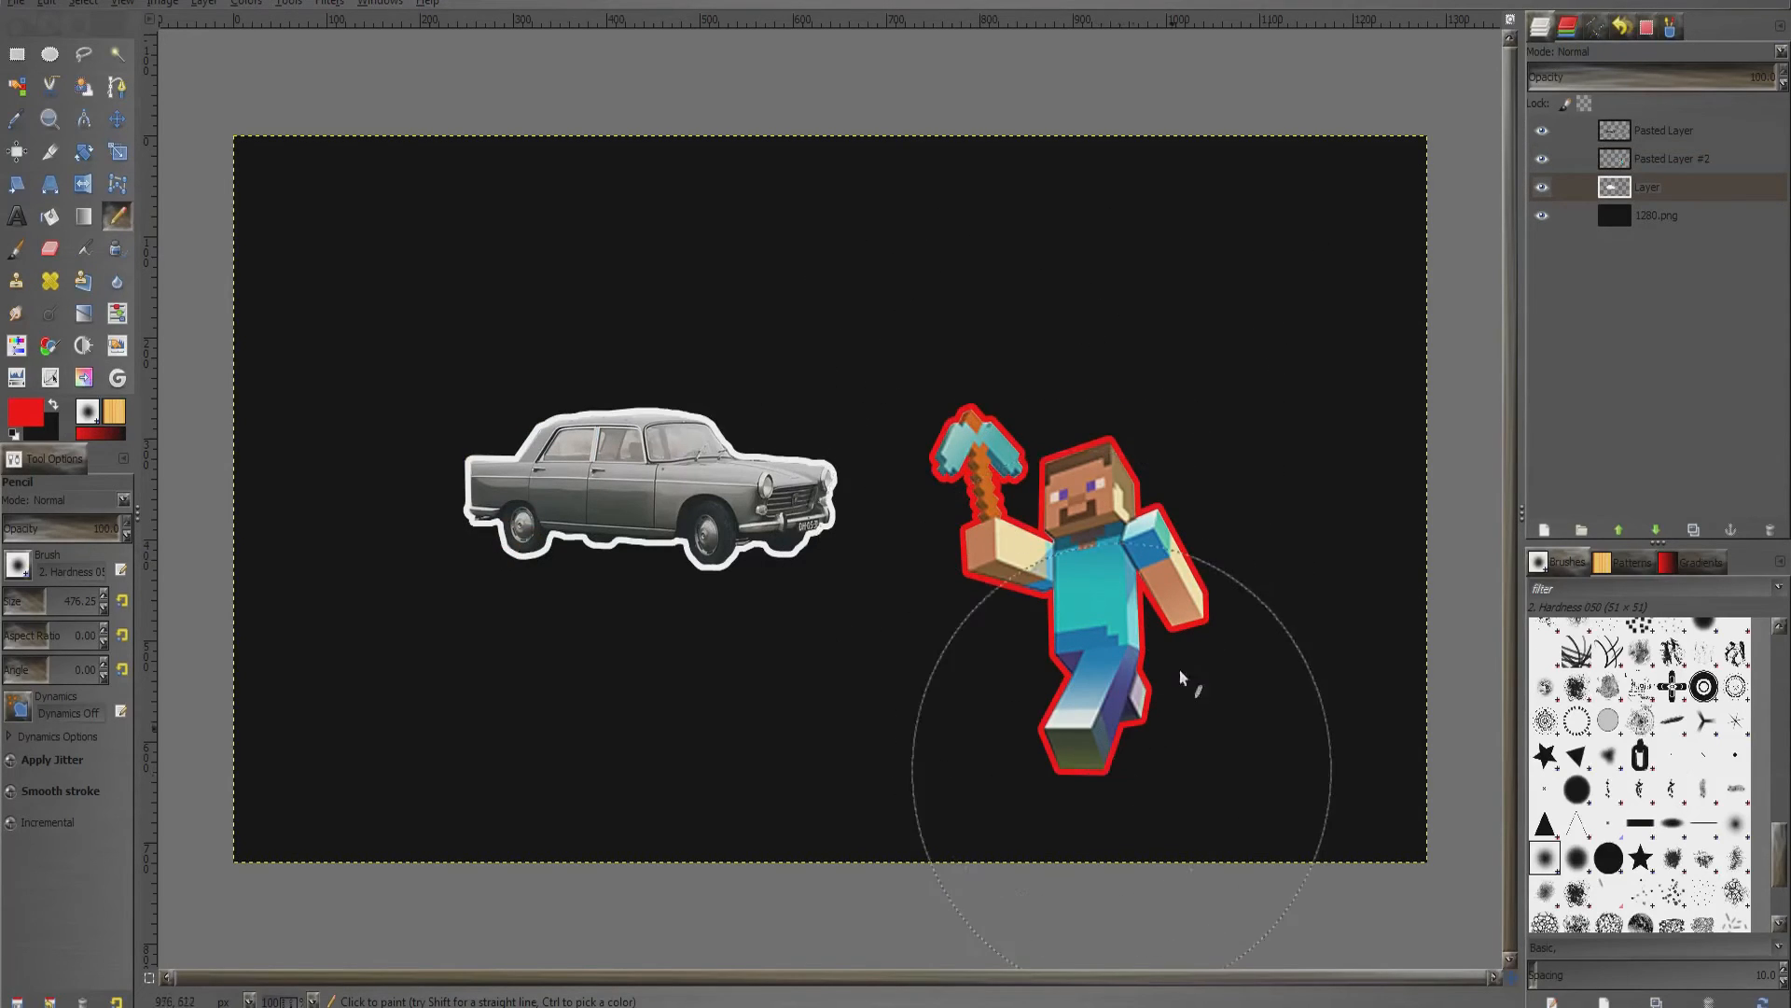
left_click(83, 3)
left_click(98, 49)
key("minus")
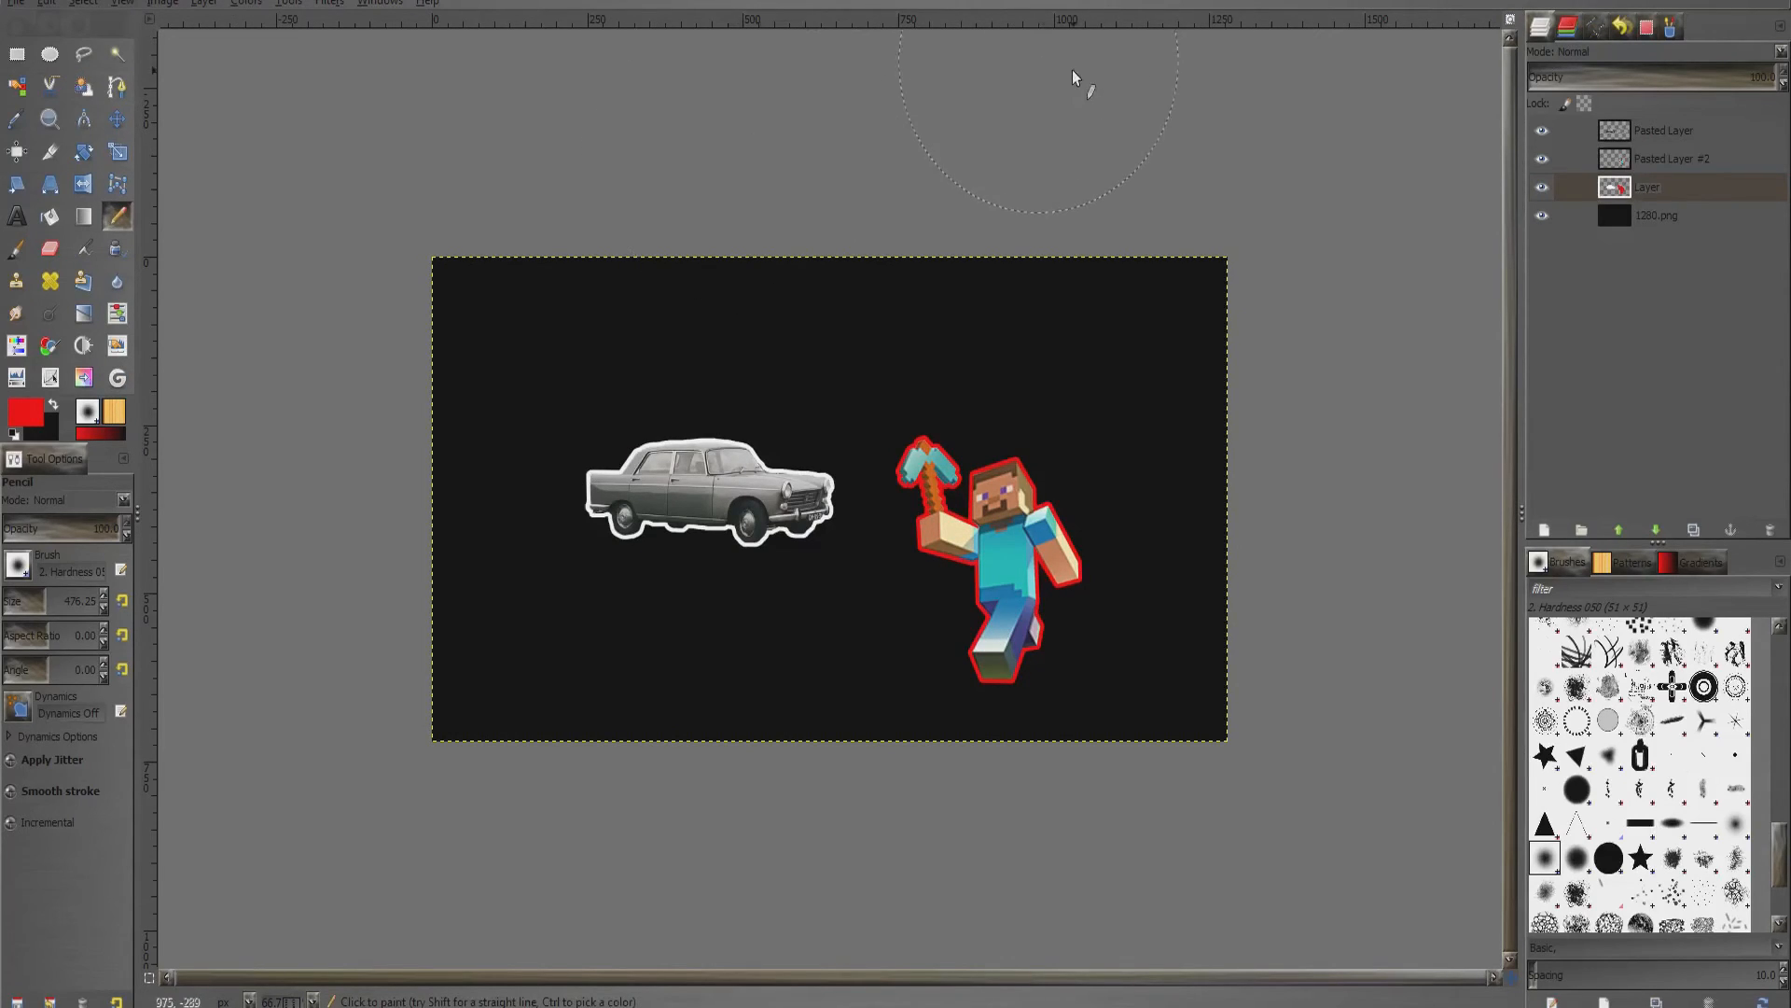
key("plus")
key("minus")
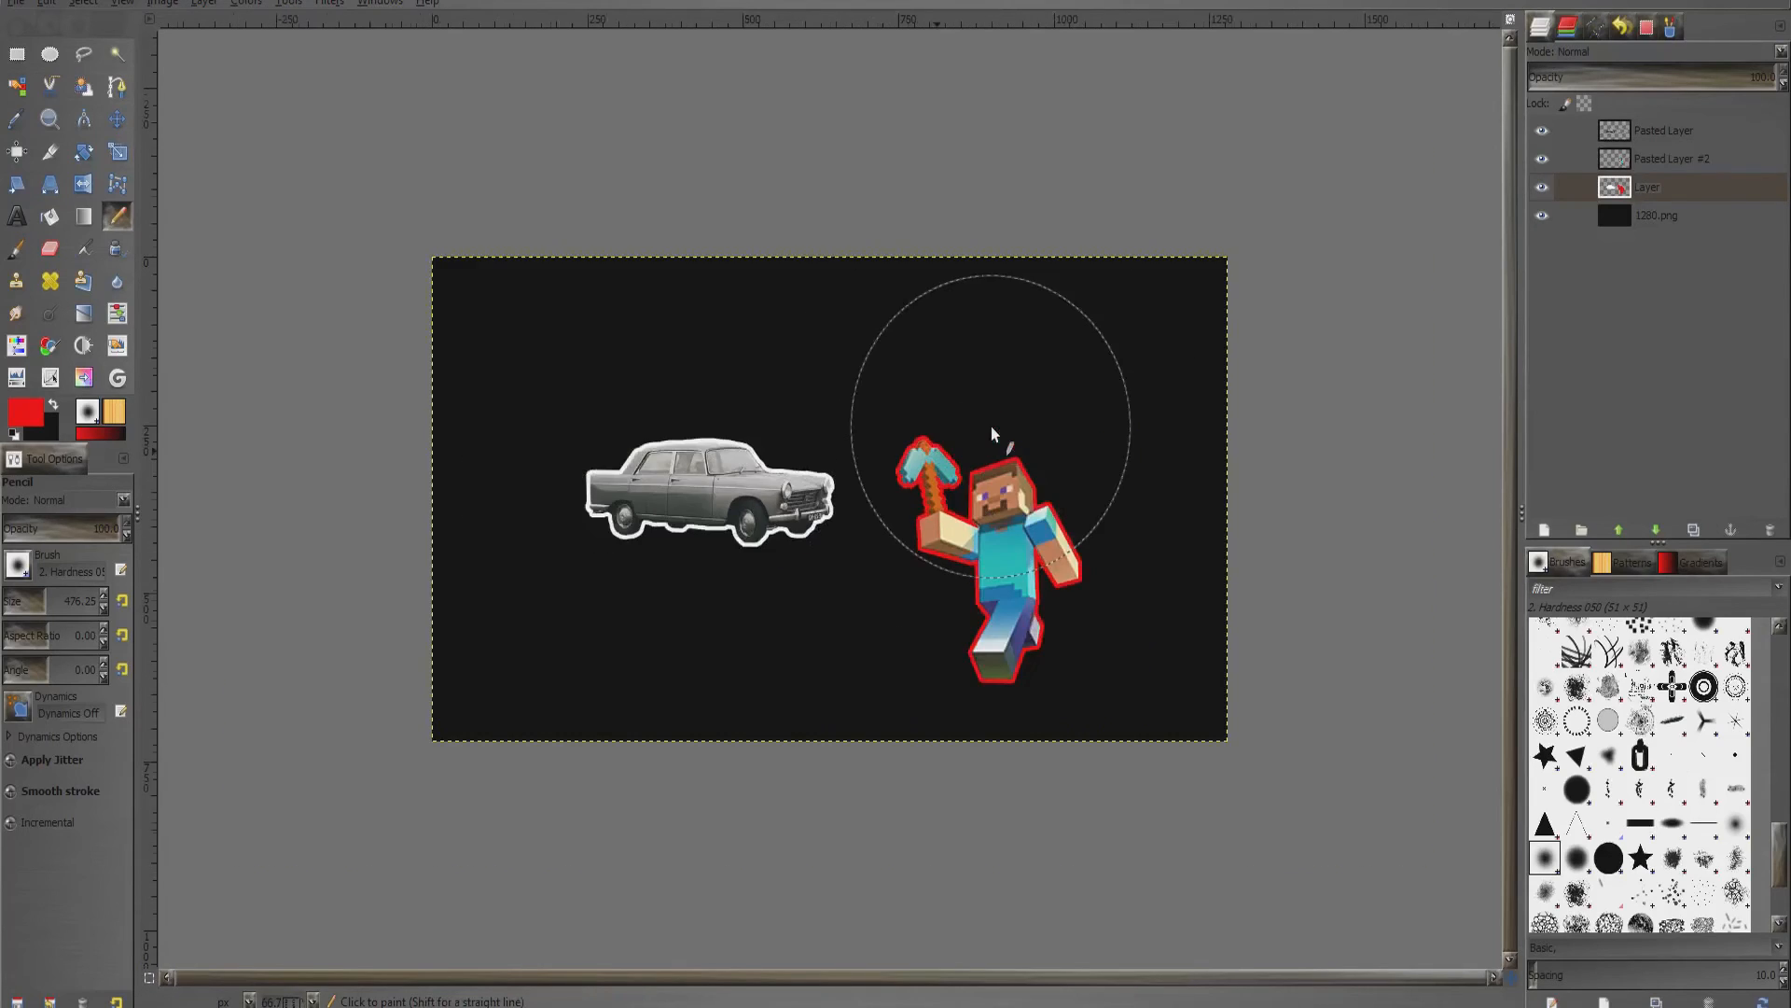